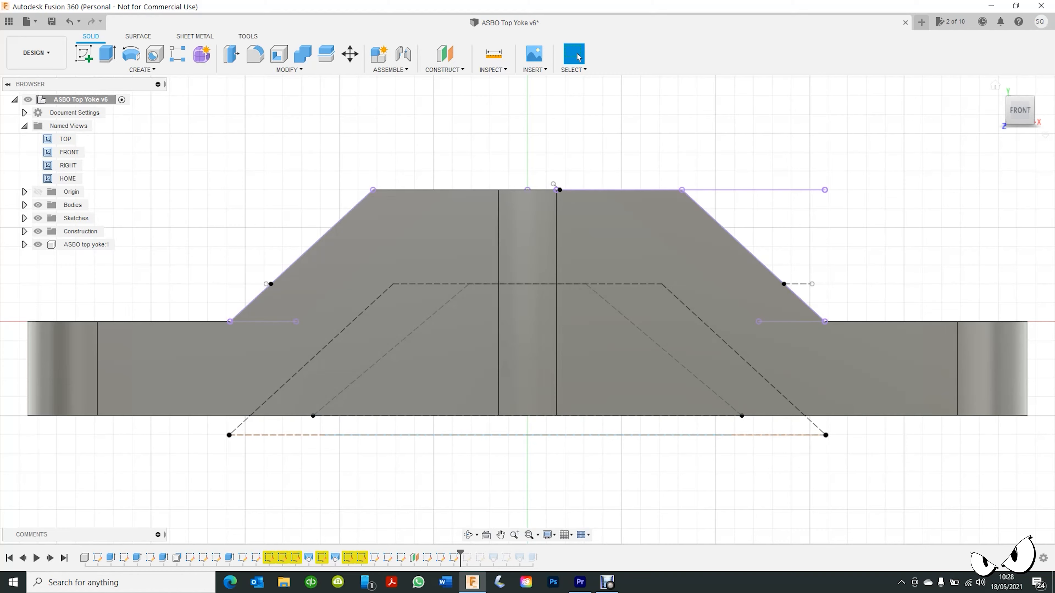
# Convert the rear sketch's trapezoid construction lines to normal lines and finish the sketch
pyautogui.click(1001, 110)
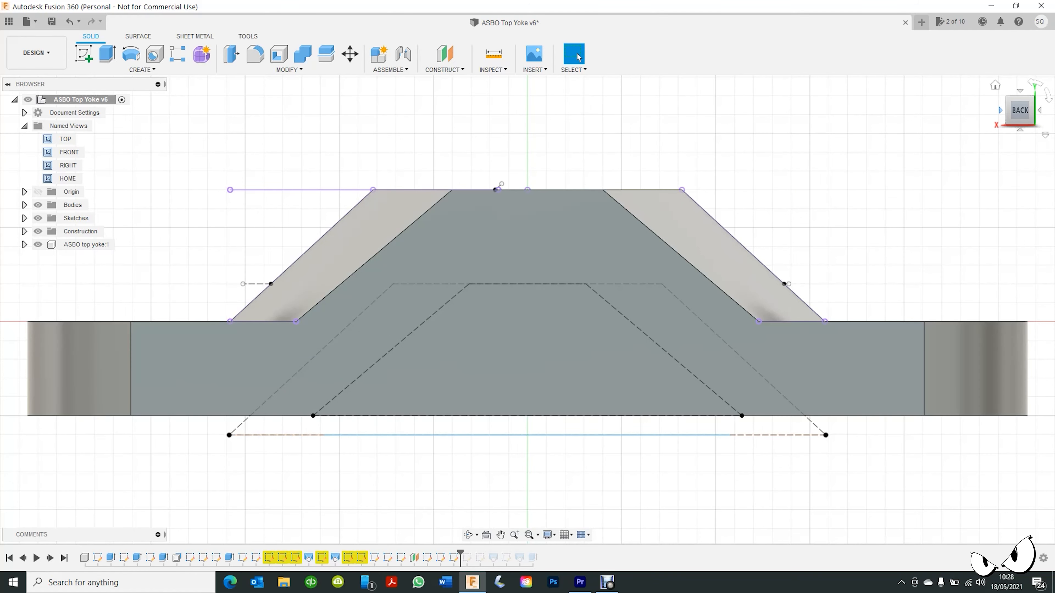
pyautogui.click(603, 415)
pyautogui.doubleClick(607, 302)
pyautogui.rightClick(607, 302)
pyautogui.click(594, 364)
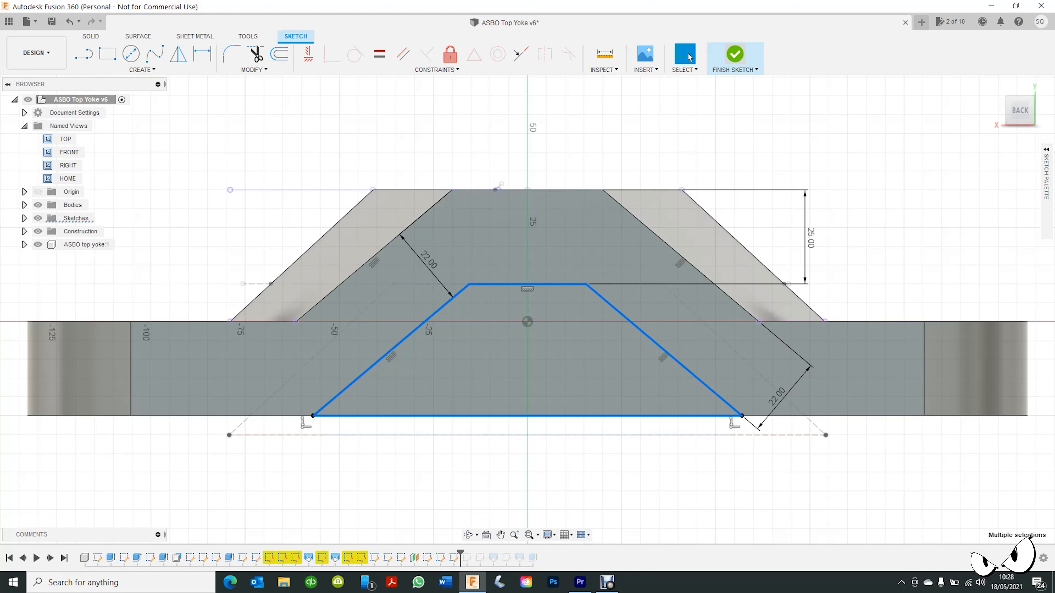
pyautogui.click(735, 56)
# Edit the front sketch, convert its trapezoid construction lines to normal lines, and finish the sketch
pyautogui.click(69, 153)
pyautogui.rightClick(292, 435)
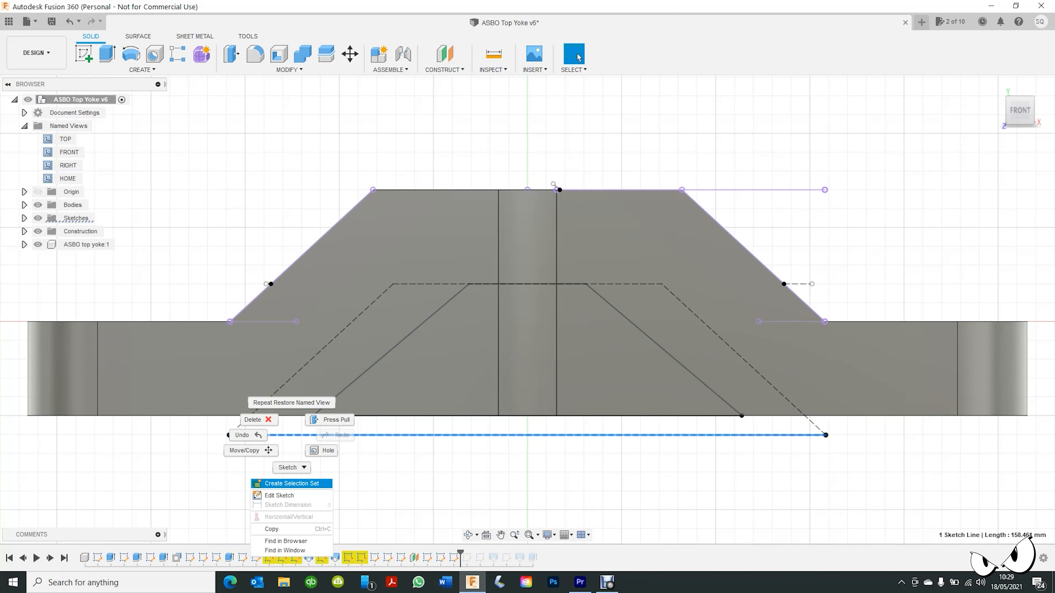
pyautogui.click(279, 496)
pyautogui.click(291, 435)
pyautogui.click(300, 370)
pyautogui.keyDown('ctrl'); pyautogui.click(681, 303); pyautogui.keyUp('ctrl')
pyautogui.rightClick(680, 305)
pyautogui.click(680, 385)
pyautogui.click(735, 56)
# Cut away the yoke's underside with a loft between the front and rear trapezoid profiles
pyautogui.click(67, 179)
pyautogui.click(461, 387)
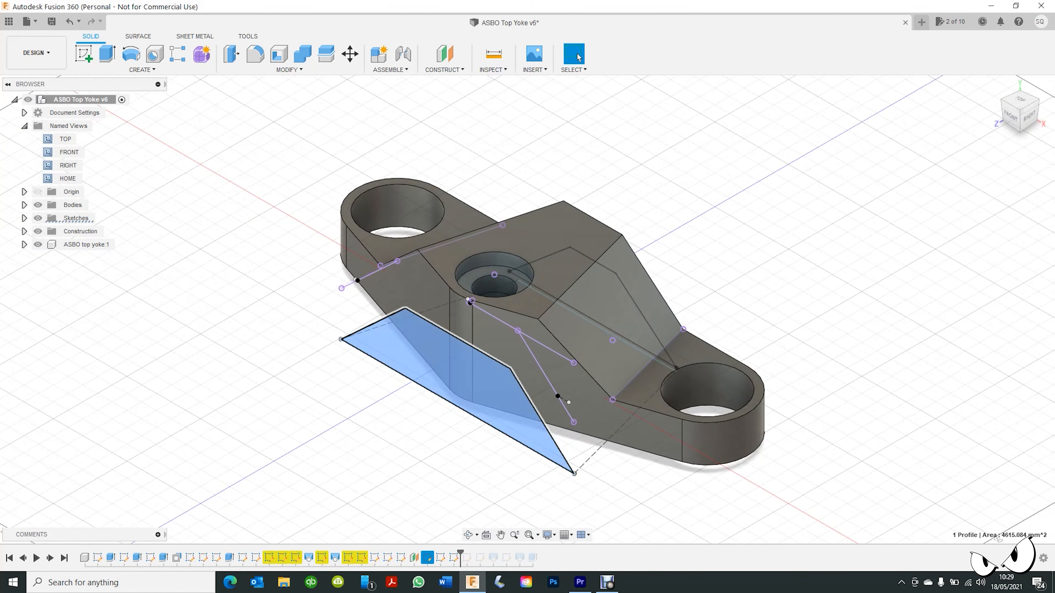
pyautogui.click(468, 535)
pyautogui.moveTo(648, 358); pyautogui.dragTo(440, 353)
pyautogui.keyDown('ctrl'); pyautogui.click(624, 363); pyautogui.keyUp('ctrl')
pyautogui.press('s')
pyautogui.click(683, 390)
pyautogui.click(577, 54)
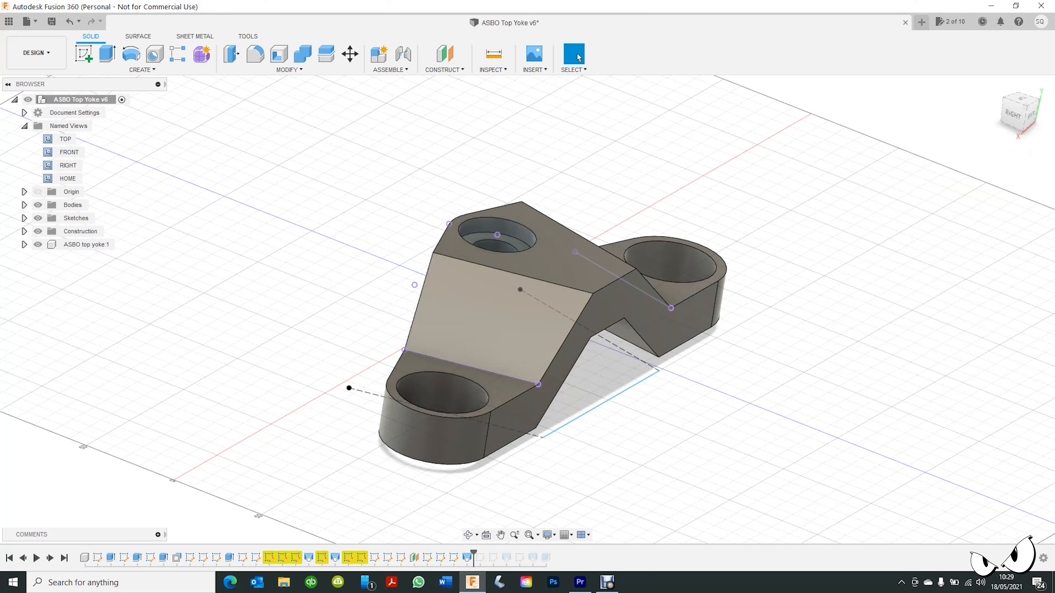
# Delete the leftover sketch lines on and around the yoke's underside
pyautogui.click(468, 536)
pyautogui.moveTo(623, 374); pyautogui.dragTo(478, 199)
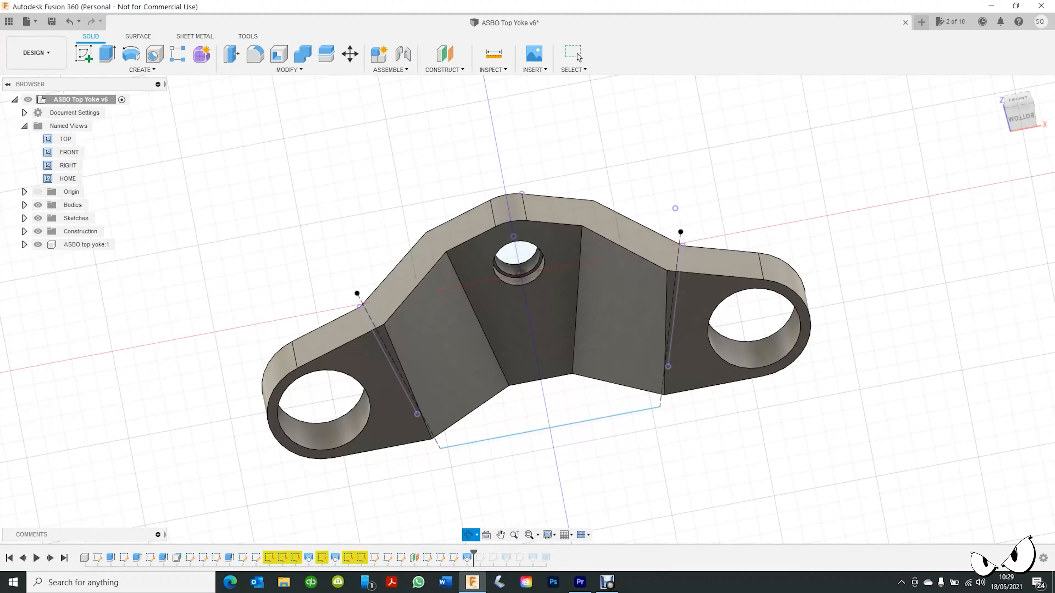
pyautogui.scroll(5, 472, 349)
pyautogui.scroll(-2, 472, 349)
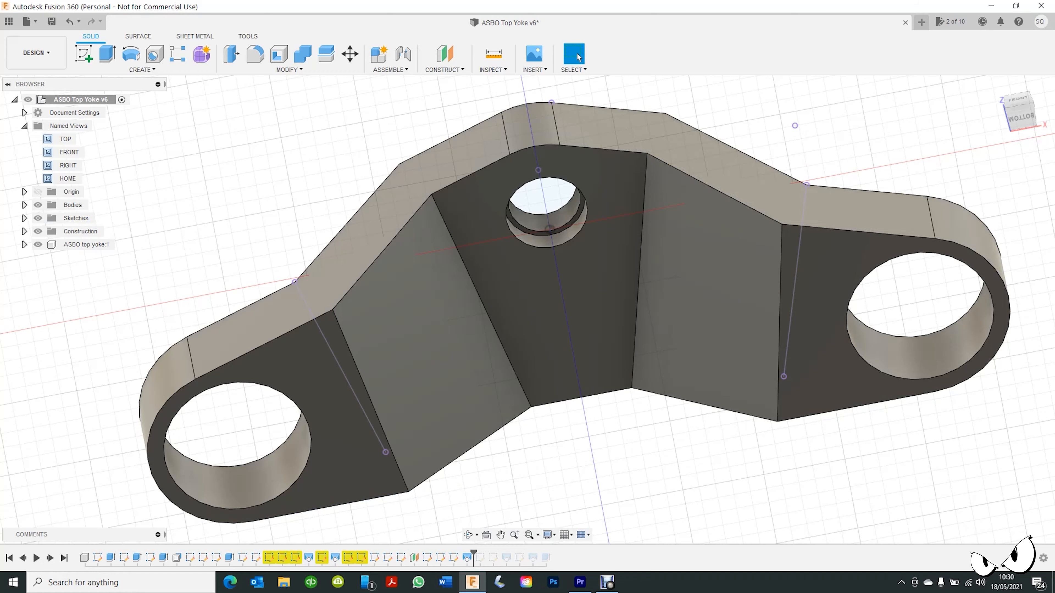
pyautogui.moveTo(341, 199)
pyautogui.keyDown('shift'); pyautogui.mouseDown(button='middle')
pyautogui.moveTo(366, 233)
pyautogui.moveTo(512, 174)
pyautogui.mouseUp(button='middle'); pyautogui.keyUp('shift')
pyautogui.rightClick(525, 115)
pyautogui.click(493, 100)
pyautogui.rightClick(607, 374)
pyautogui.click(574, 359)
pyautogui.rightClick(467, 159)
pyautogui.press('Escape')
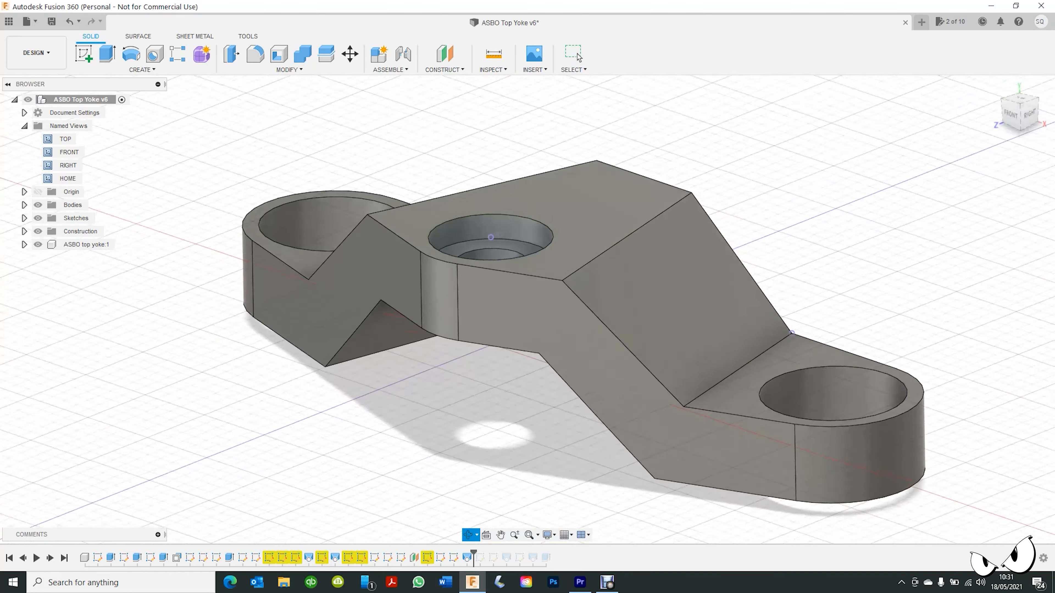
# Fillet the four bend edges on the yoke's upper side with a 4 mm radius, and fillet its upper outline edges
pyautogui.keyDown('shift'); pyautogui.moveTo(582, 333); pyautogui.dragTo(357, 374, button='middle'); pyautogui.keyUp('shift')
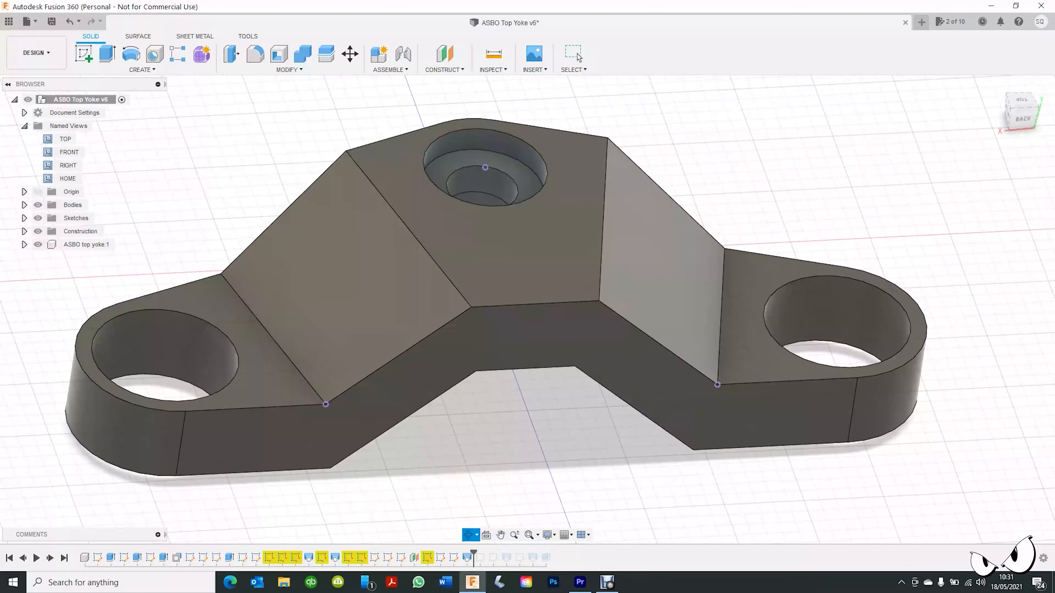
pyautogui.click(325, 405)
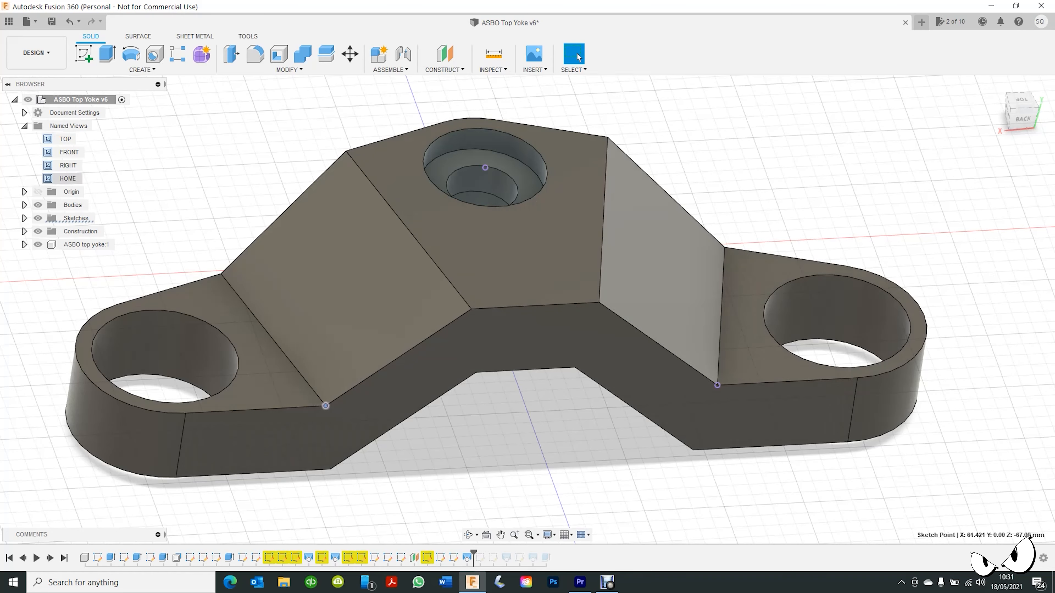
pyautogui.click(67, 178)
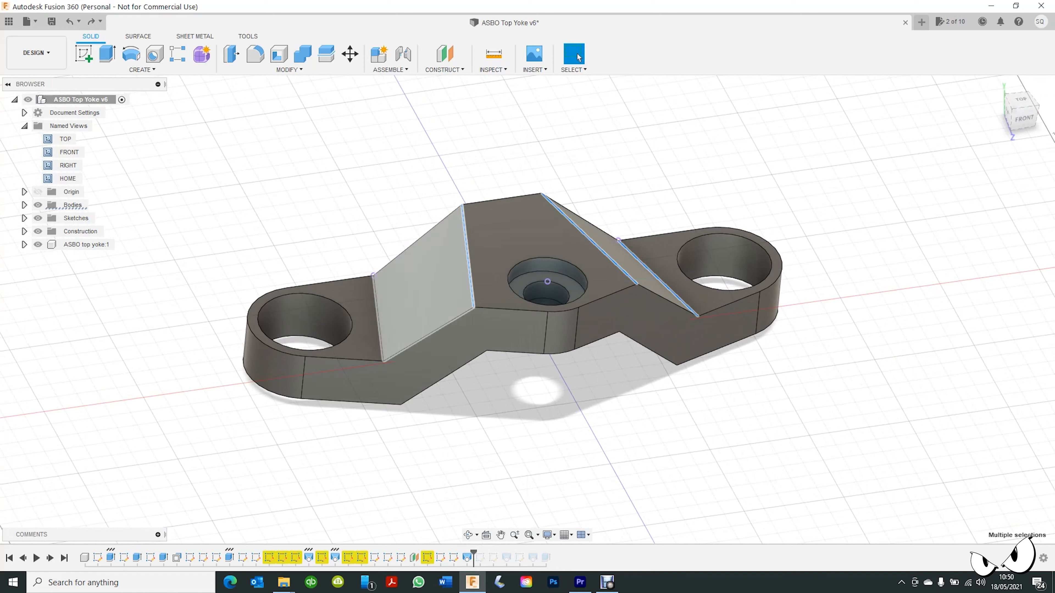
pyautogui.write('f1')
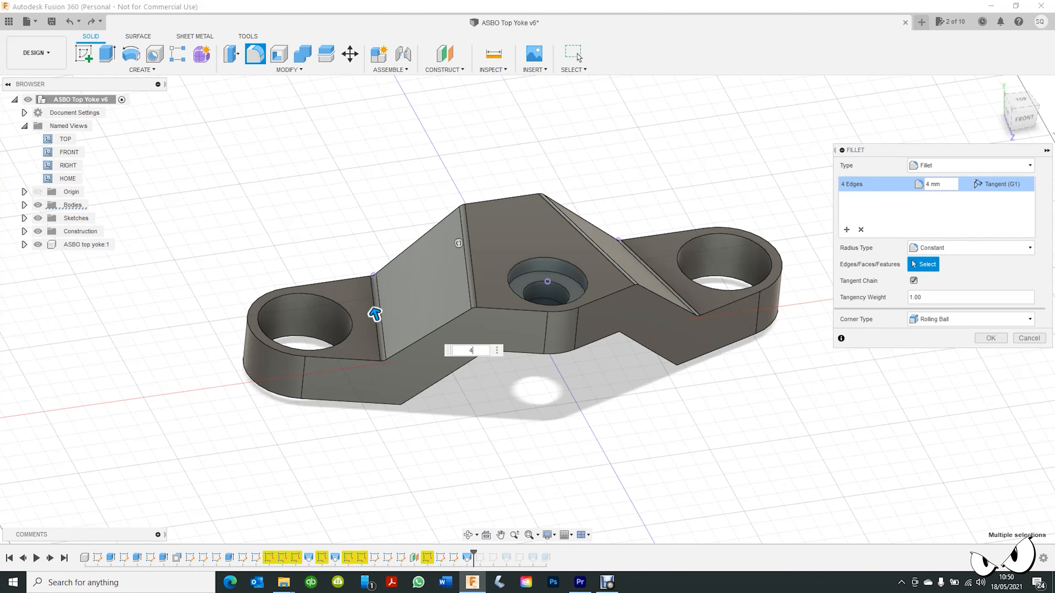
pyautogui.press('Return')
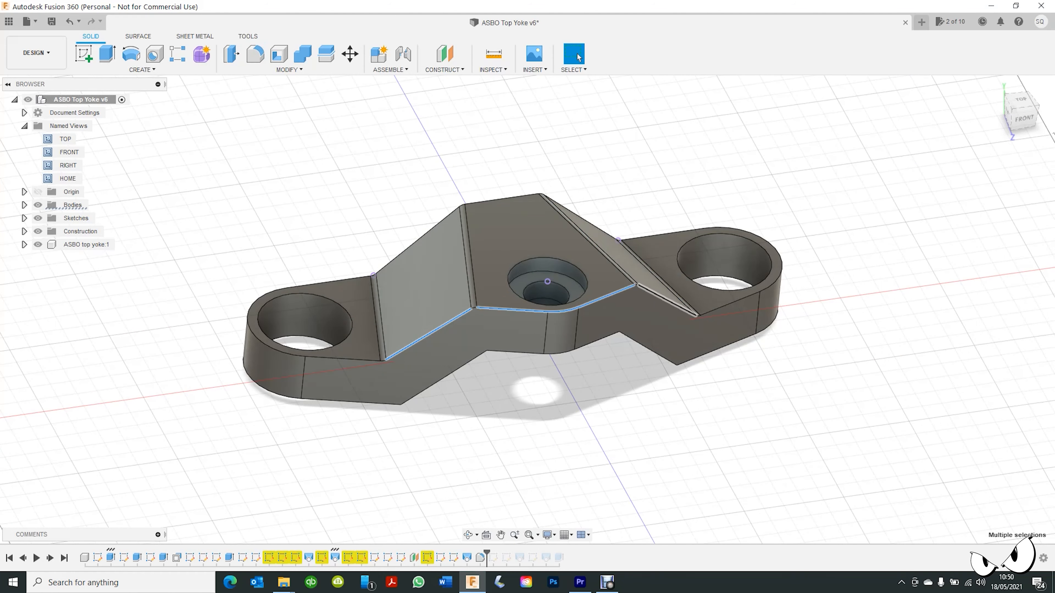
pyautogui.press('f')
pyautogui.press('Return')
# Fillet the outline edges and bend edges on the yoke's underside
pyautogui.keyDown('shift'); pyautogui.moveTo(415, 332); pyautogui.dragTo(615, 291, button='middle'); pyautogui.keyUp('shift')
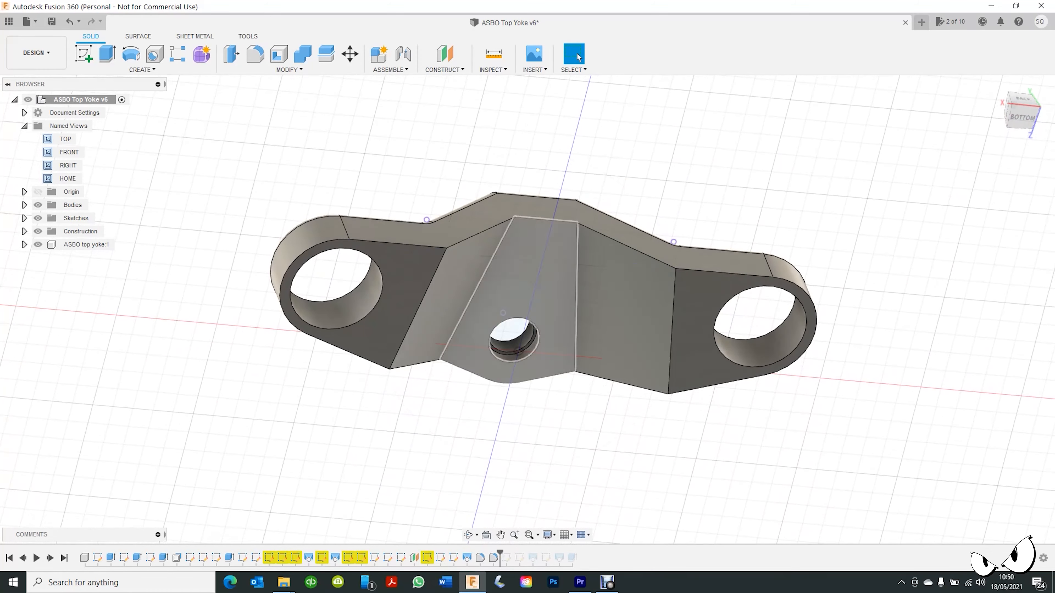
pyautogui.rightClick(455, 250)
pyautogui.press('Delete')
pyautogui.keyDown('ctrl'); pyautogui.click(287, 272); pyautogui.keyUp('ctrl')
pyautogui.keyDown('ctrl'); pyautogui.click(348, 351); pyautogui.keyUp('ctrl')
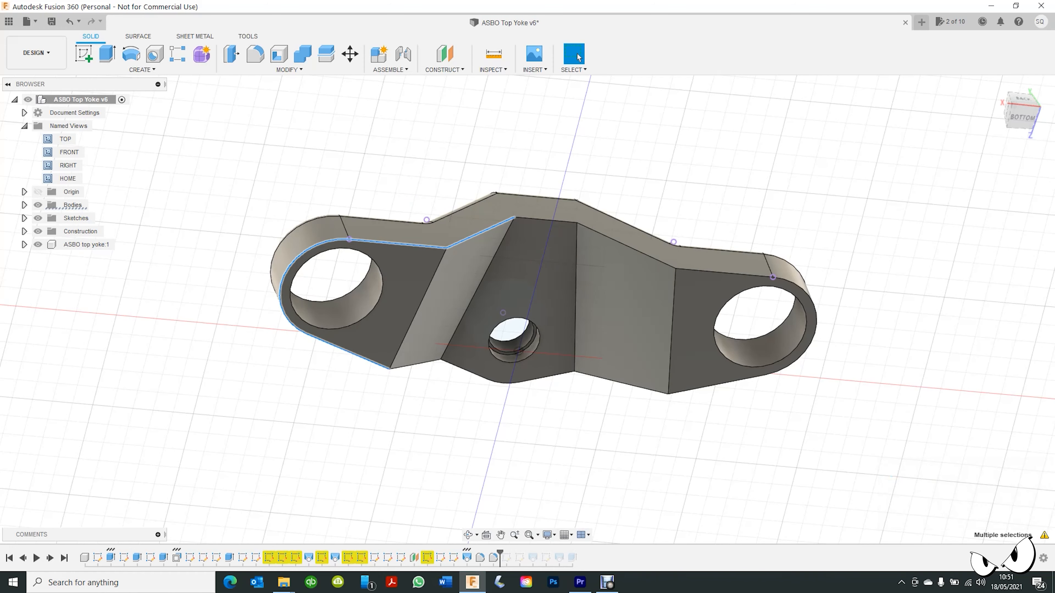
pyautogui.keyDown('ctrl'); pyautogui.click(626, 246); pyautogui.keyUp('ctrl')
pyautogui.keyDown('ctrl'); pyautogui.click(546, 220); pyautogui.keyUp('ctrl')
pyautogui.keyDown('ctrl'); pyautogui.click(673, 312); pyautogui.keyUp('ctrl')
pyautogui.keyDown('ctrl'); pyautogui.click(575, 310); pyautogui.keyUp('ctrl')
pyautogui.keyDown('ctrl'); pyautogui.click(467, 310); pyautogui.keyUp('ctrl')
pyautogui.keyDown('ctrl'); pyautogui.click(418, 308); pyautogui.keyUp('ctrl')
pyautogui.press('f')
pyautogui.press('Return')
# Chamfer the central stem hole's edge on the underside by 1 mm
pyautogui.scroll(8, 542, 345)
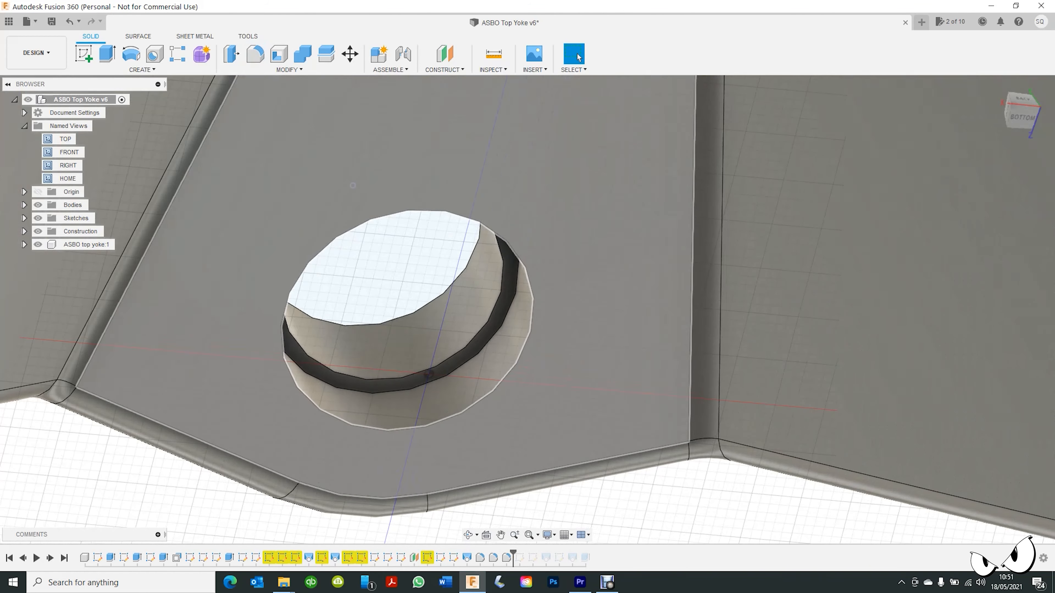
pyautogui.click(526, 345)
pyautogui.click(289, 70)
pyautogui.click(248, 107)
pyautogui.write('1')
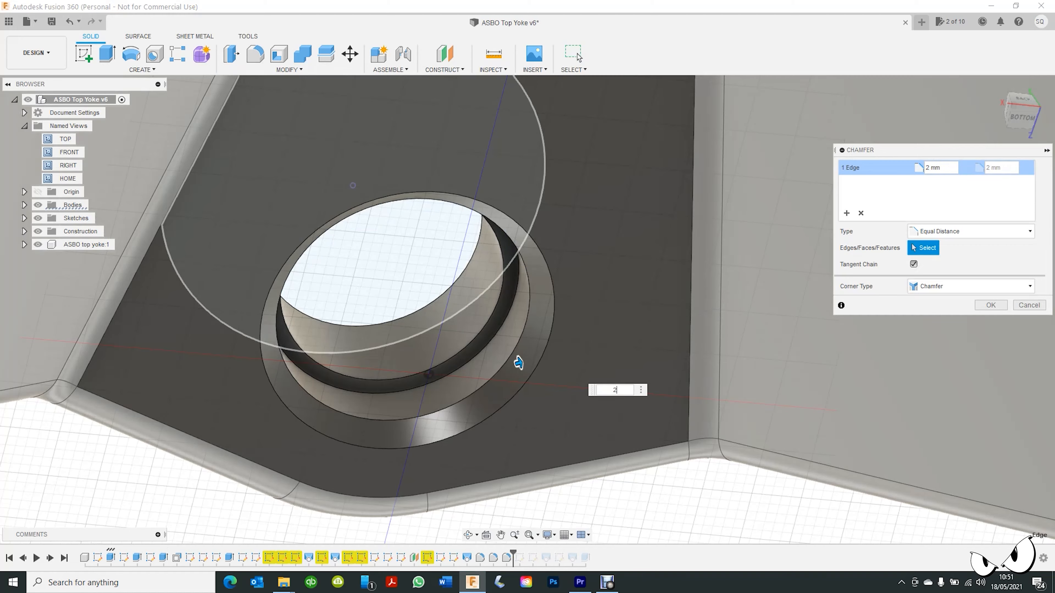
pyautogui.press('Return')
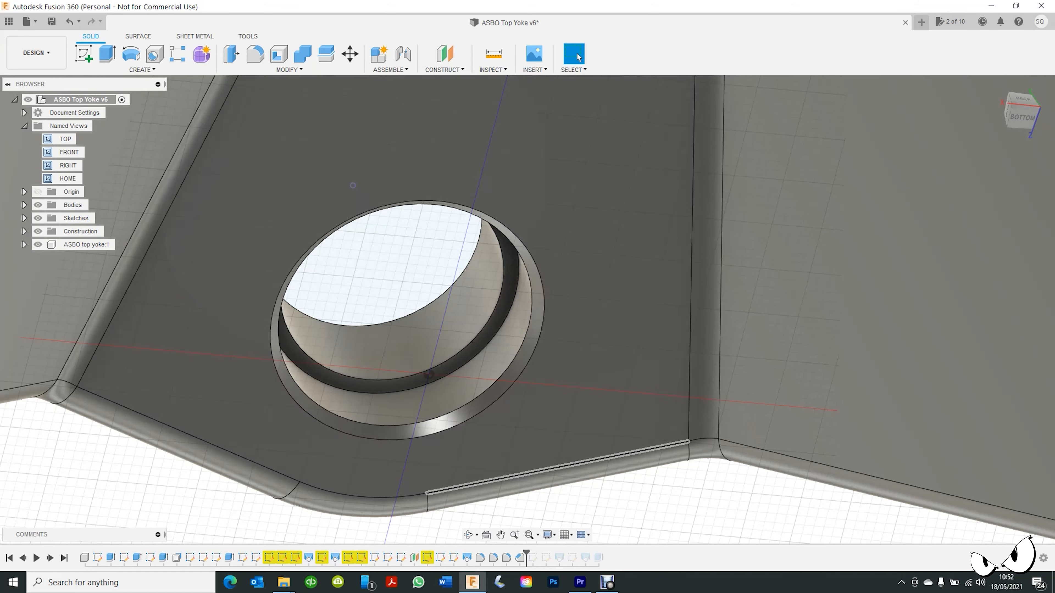
# Chamfer the counterbore's upper edge and the inner stem hole edge on the yoke's top side by 1 mm
pyautogui.scroll(-7, 526, 419)
pyautogui.keyDown('shift'); pyautogui.moveTo(623, 141); pyautogui.dragTo(648, 291, button='middle'); pyautogui.keyUp('shift')
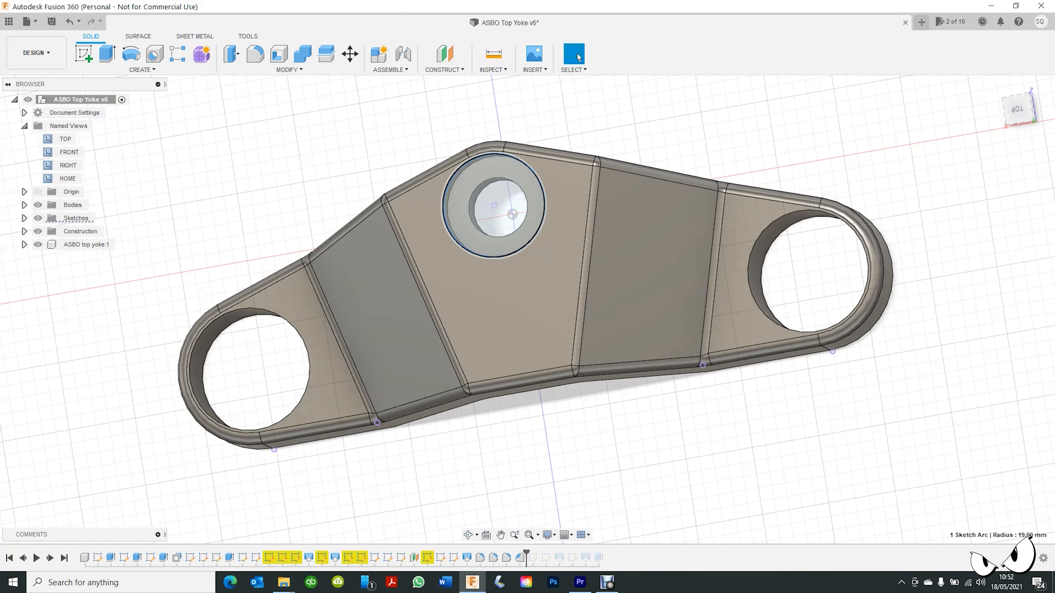
pyautogui.scroll(6, 482, 212)
pyautogui.click(290, 70)
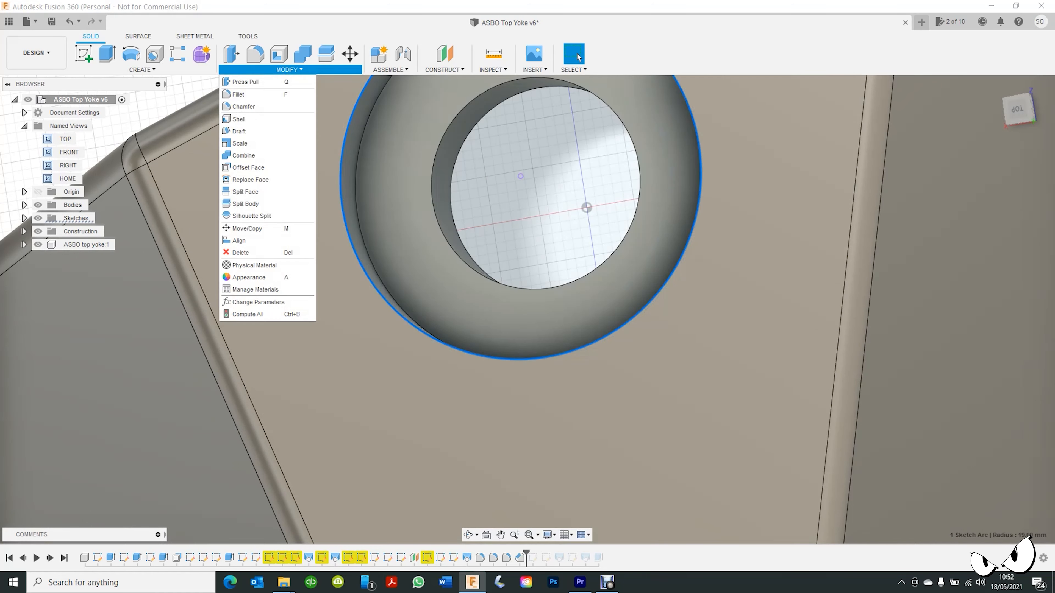
pyautogui.click(249, 107)
pyautogui.click(548, 289)
pyautogui.click(552, 356)
pyautogui.write('1')
pyautogui.press('Return')
# Undo the last chamfer and reapply it to the inner stem hole edge only
pyautogui.scroll(-5, 549, 313)
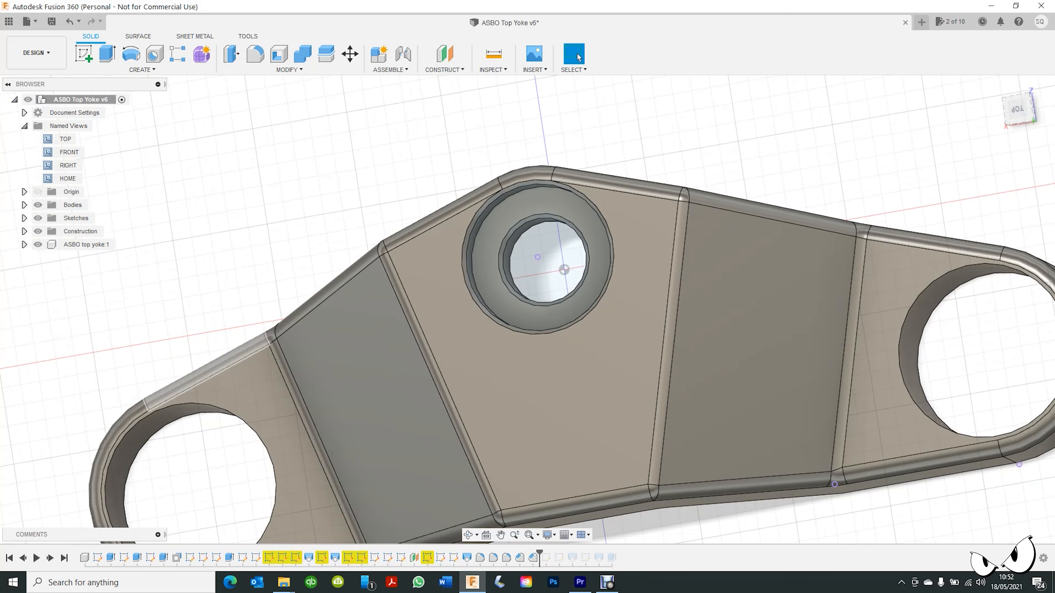
pyautogui.click(266, 448)
pyautogui.keyDown('ctrl'); pyautogui.click(899, 350); pyautogui.keyUp('ctrl')
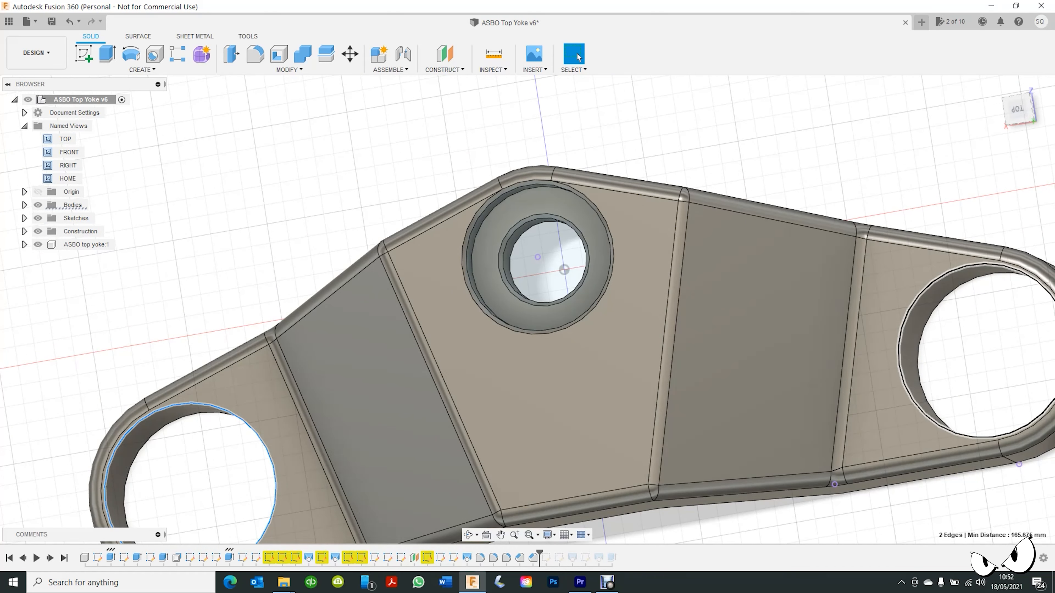
pyautogui.press('Escape')
pyautogui.hotkey('ctrl', 'z')
pyautogui.click(290, 70)
pyautogui.click(248, 107)
pyautogui.click(577, 54)
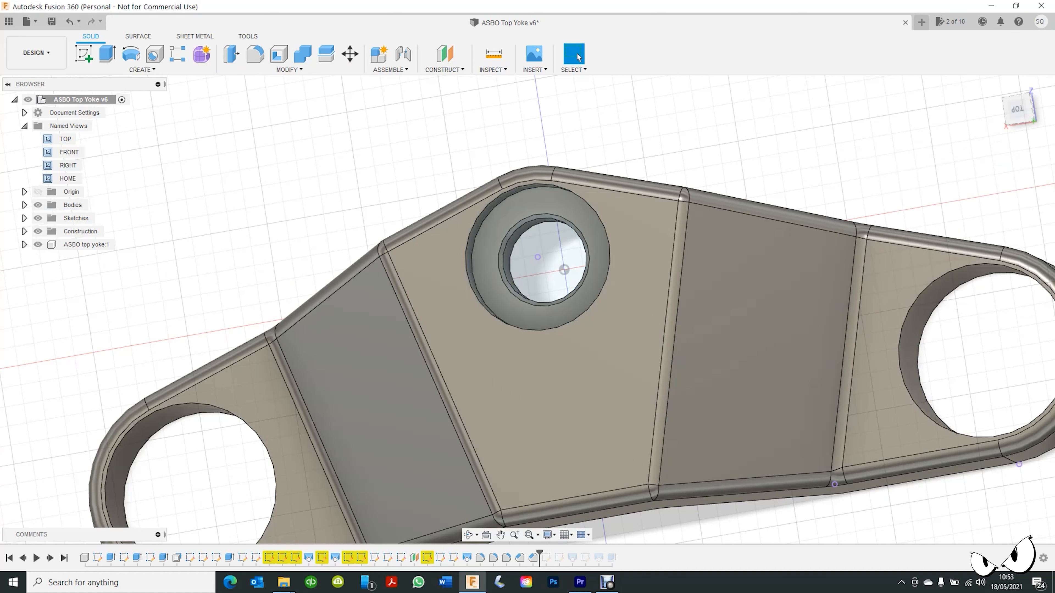
# Chamfer the counterbore's upper edge and the edges of both fork bores by 1 mm
pyautogui.click(600, 299)
pyautogui.keyDown('ctrl'); pyautogui.click(271, 455); pyautogui.keyUp('ctrl')
pyautogui.keyDown('ctrl'); pyautogui.click(900, 353); pyautogui.keyUp('ctrl')
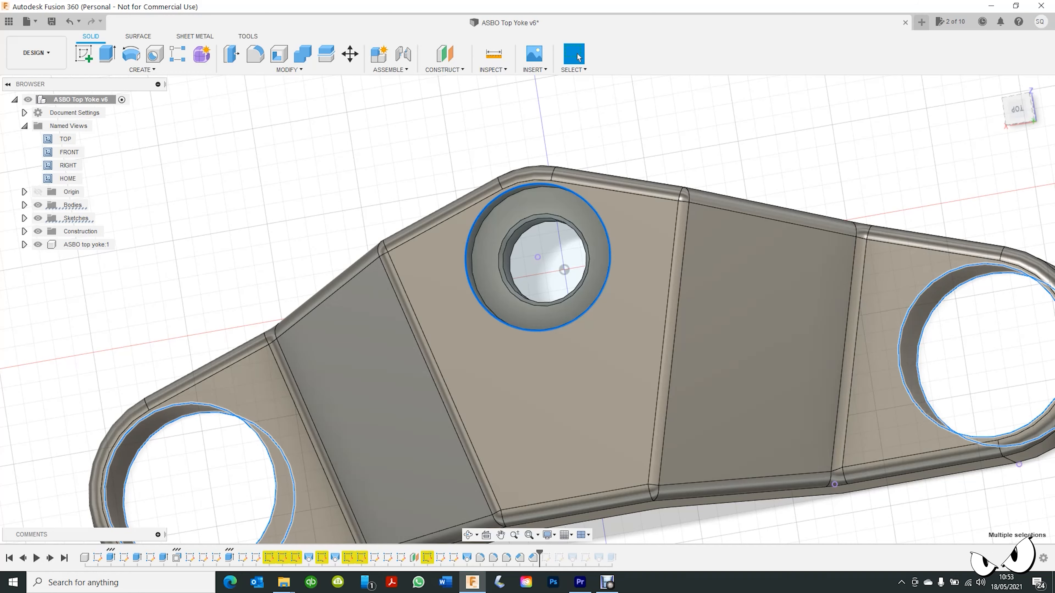
pyautogui.click(290, 70)
pyautogui.click(248, 107)
pyautogui.write('1')
pyautogui.press('Return')
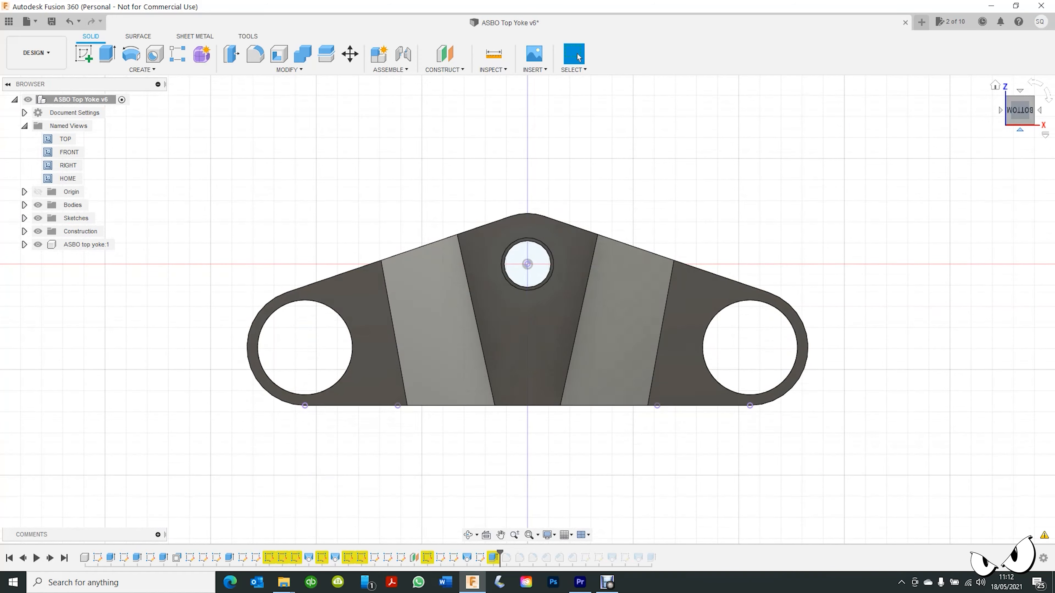
# Sketch a line from the bend's front corner to one fork bore's centre, adding a perpendicular 2.5 mm line at the centre
pyautogui.click(753, 342)
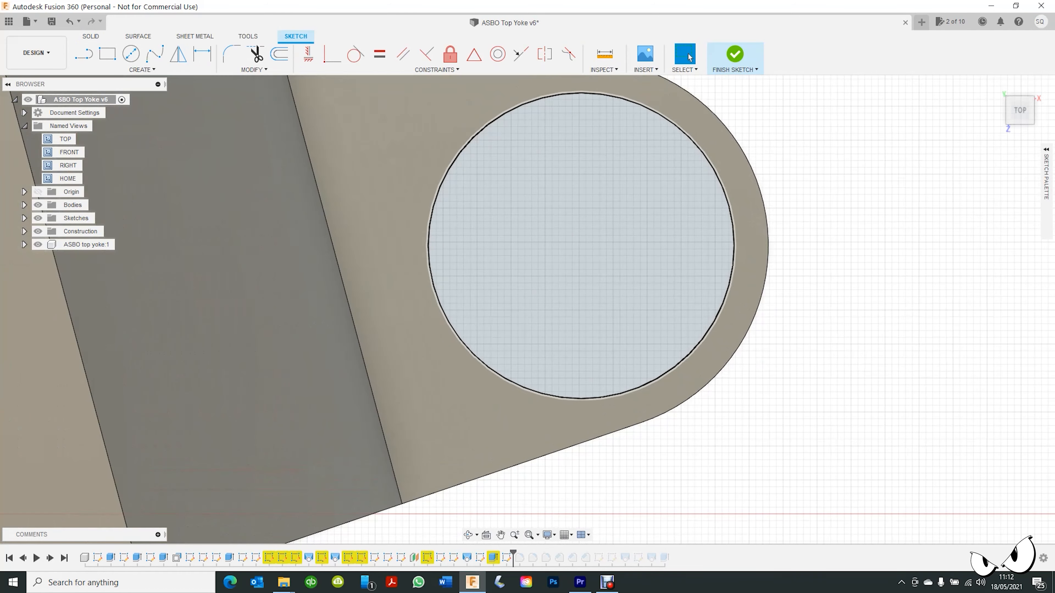
pyautogui.press('l')
pyautogui.click(402, 505)
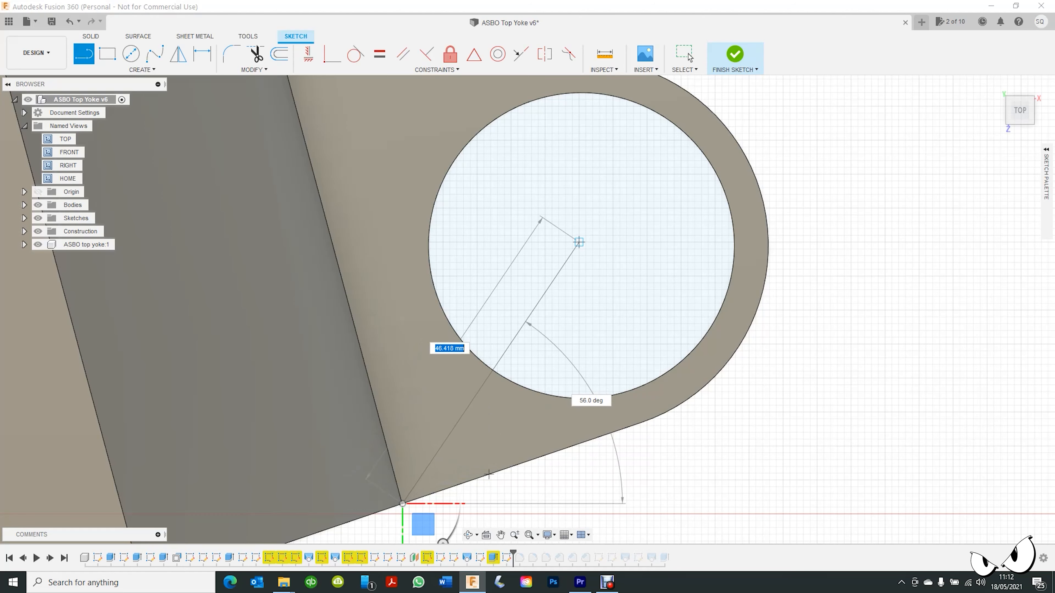
pyautogui.click(581, 246)
pyautogui.write('2.5')
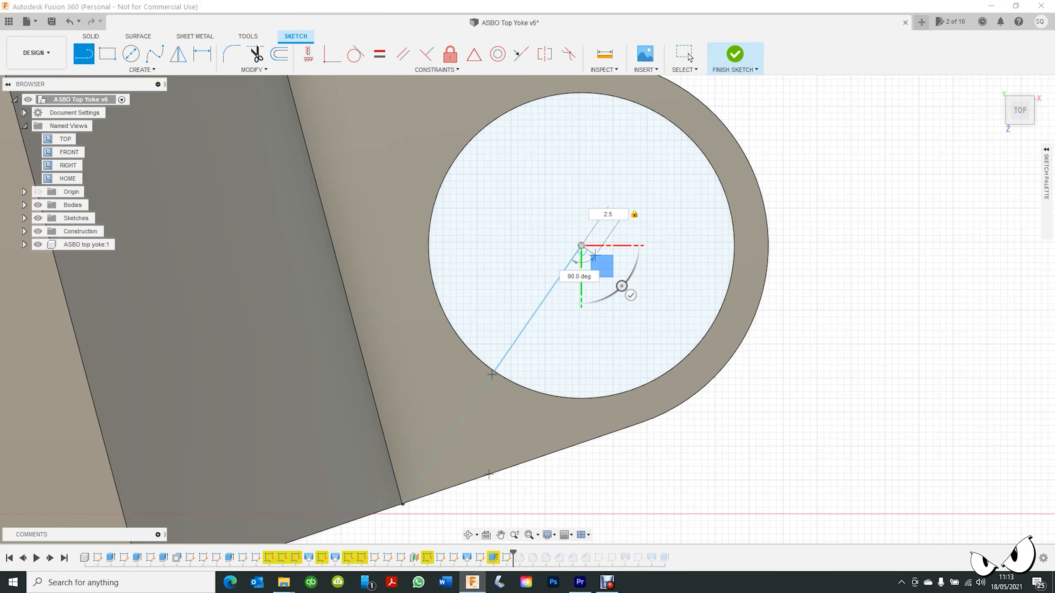
pyautogui.press('Return')
# Complete the clamp slit outline with a 2.5 mm line at the bend corner and a parallel closing line, and finish the sketch
pyautogui.press('l')
pyautogui.click(402, 504)
pyautogui.press('Return')
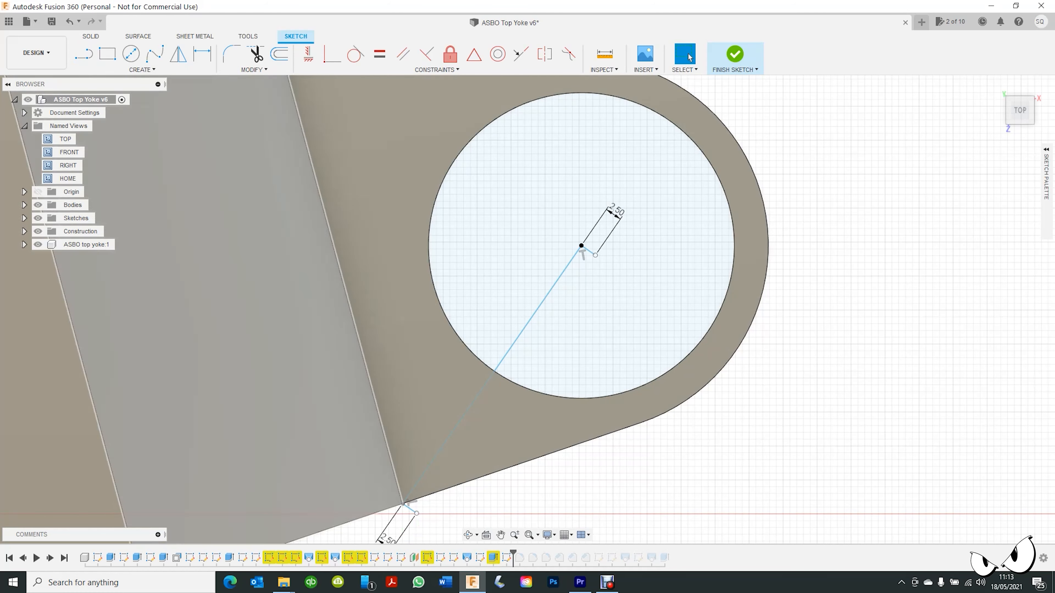
pyautogui.press('Escape')
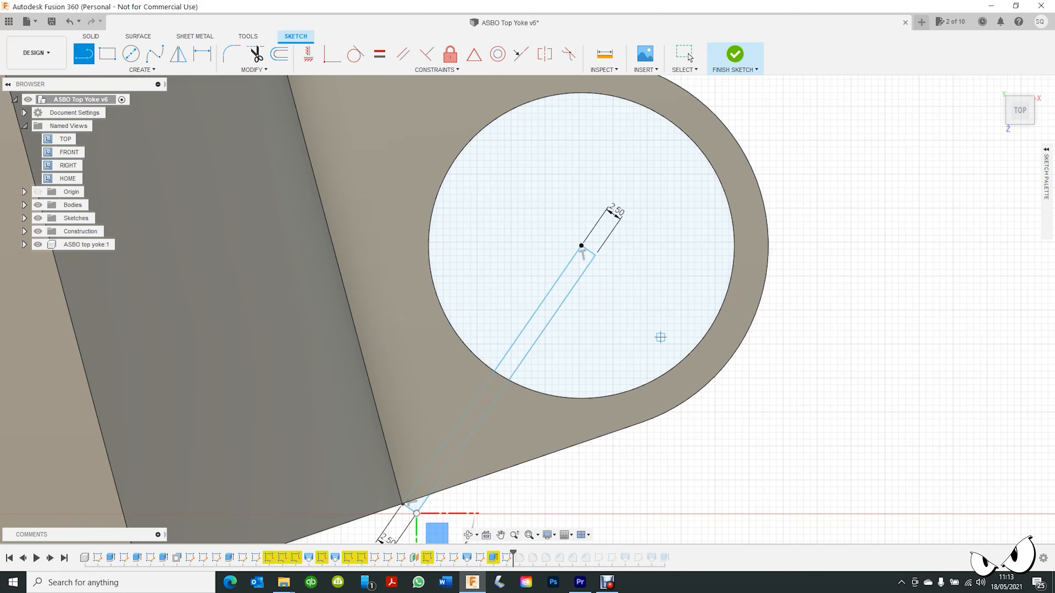
pyautogui.click(734, 54)
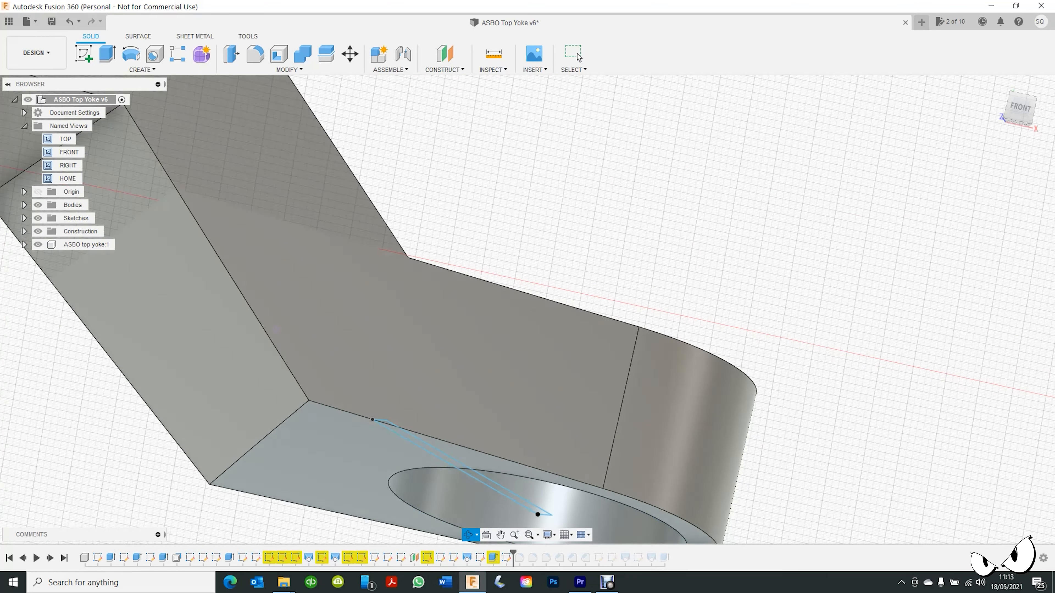
# Extrude the three slit profiles as a cut through the fork clamp, using the To Object extent
pyautogui.keyDown('shift'); pyautogui.moveTo(453, 266); pyautogui.dragTo(449, 183, button='middle'); pyautogui.keyUp('shift')
pyautogui.click(444, 200)
pyautogui.keyDown('ctrl'); pyautogui.click(471, 269); pyautogui.keyUp('ctrl')
pyautogui.keyDown('ctrl'); pyautogui.click(524, 383); pyautogui.keyUp('ctrl')
pyautogui.press('e')
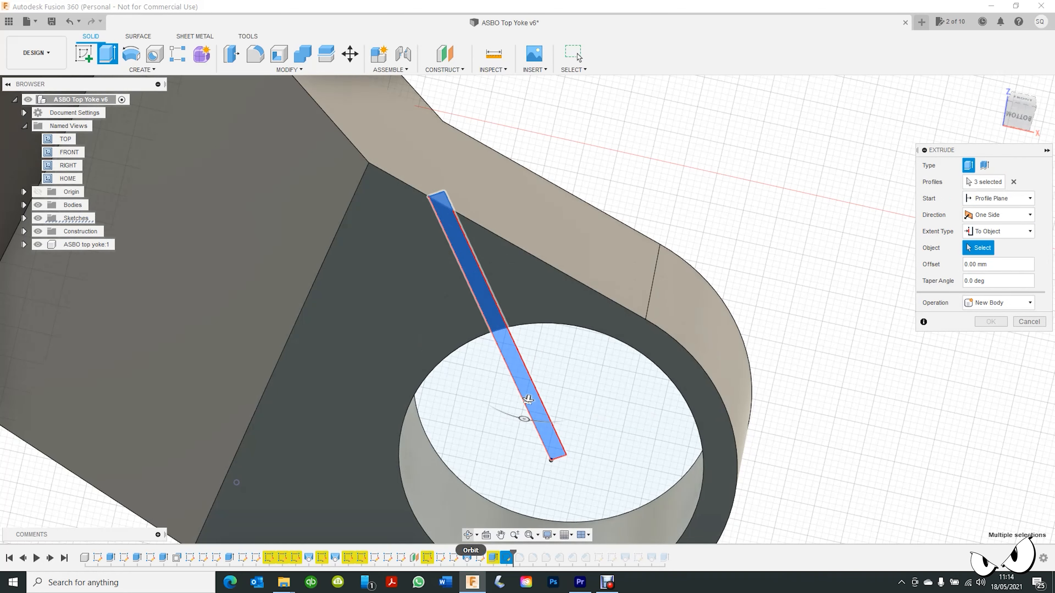
pyautogui.click(469, 535)
pyautogui.moveTo(469, 232); pyautogui.dragTo(441, 374)
pyautogui.press('Escape')
pyautogui.click(419, 258)
pyautogui.press('Return')
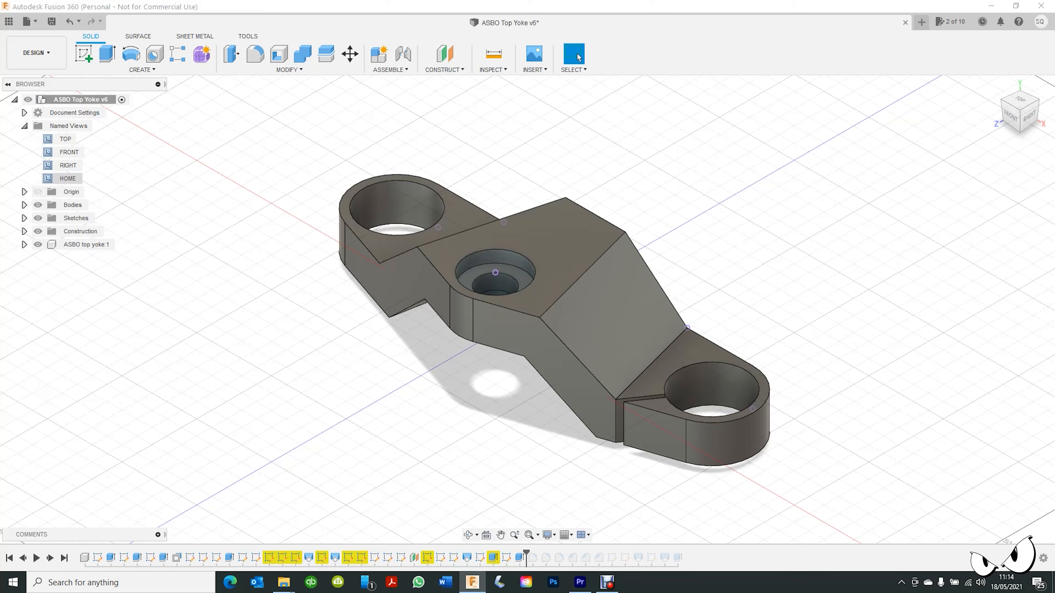
# Measure the edge of the clamp slit in the top view
pyautogui.click(1020, 99)
pyautogui.click(1036, 83)
pyautogui.scroll(4, 749, 251)
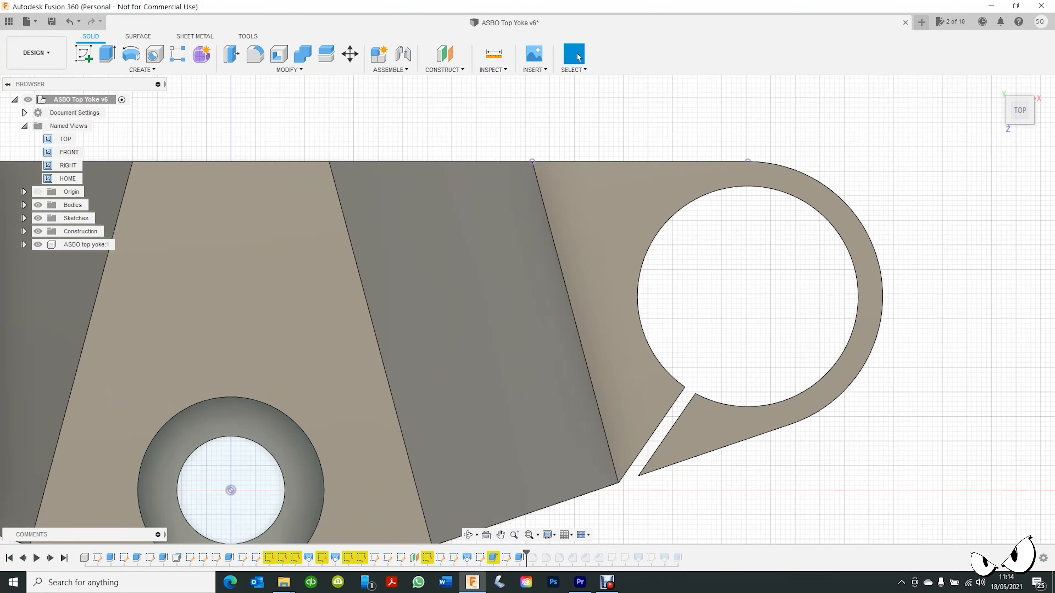
pyautogui.press('i')
pyautogui.click(674, 428)
pyautogui.click(576, 53)
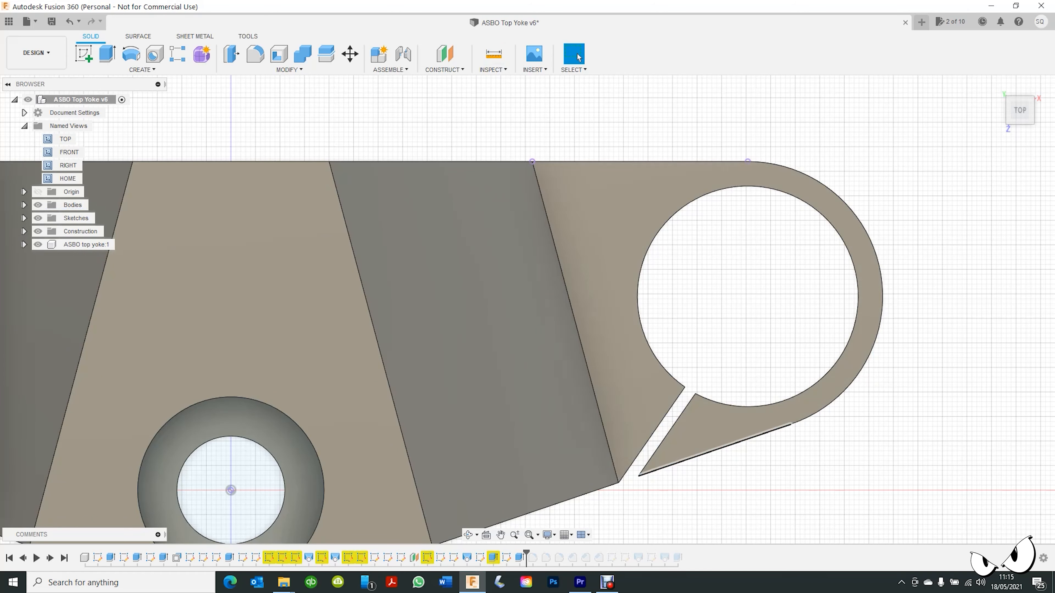
pyautogui.click(84, 54)
pyautogui.click(681, 437)
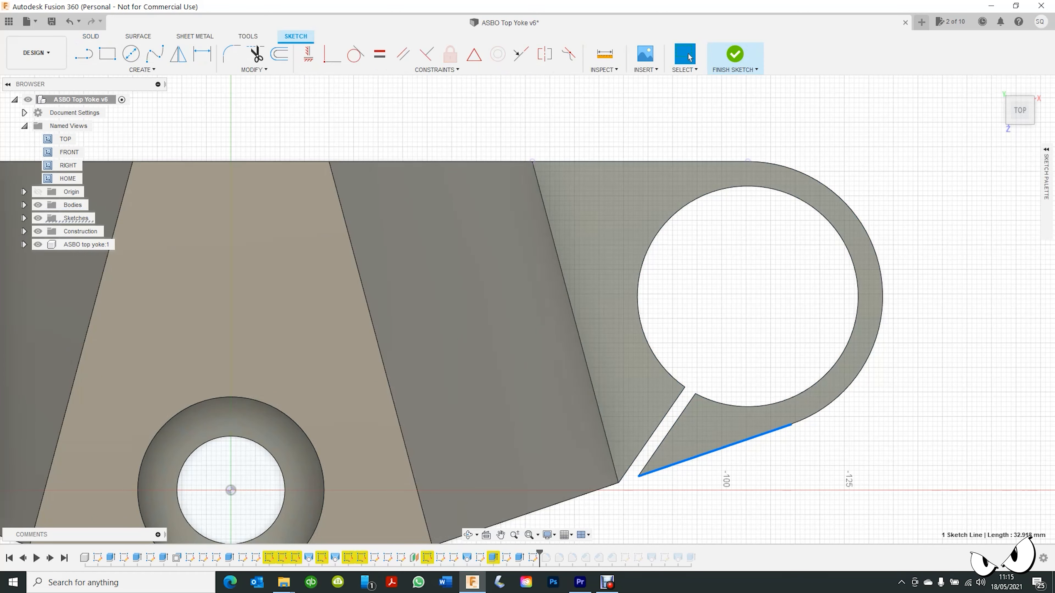
pyautogui.press('l')
pyautogui.click(706, 453)
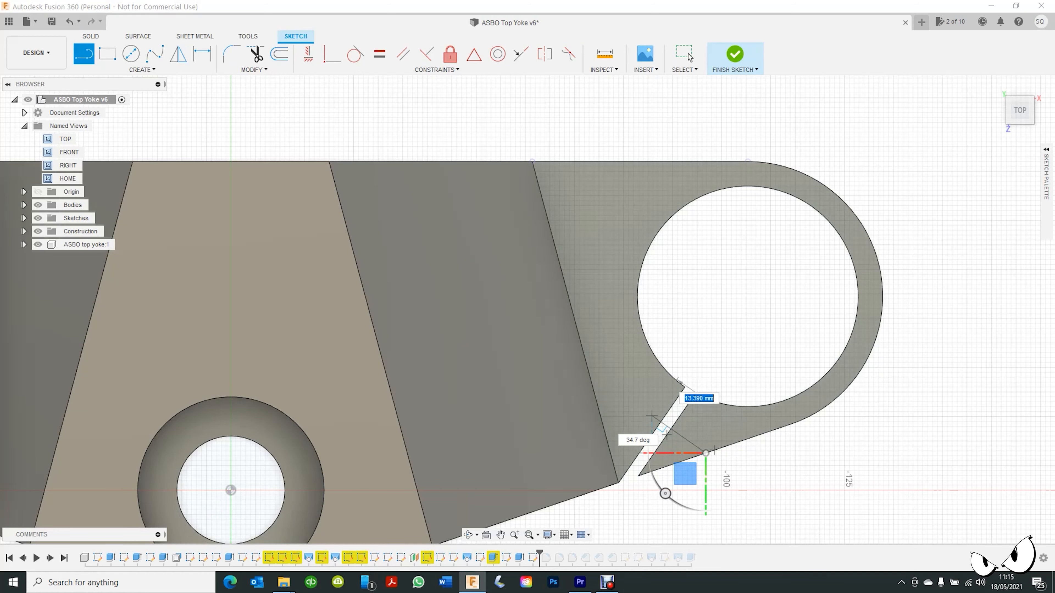
pyautogui.press('Escape')
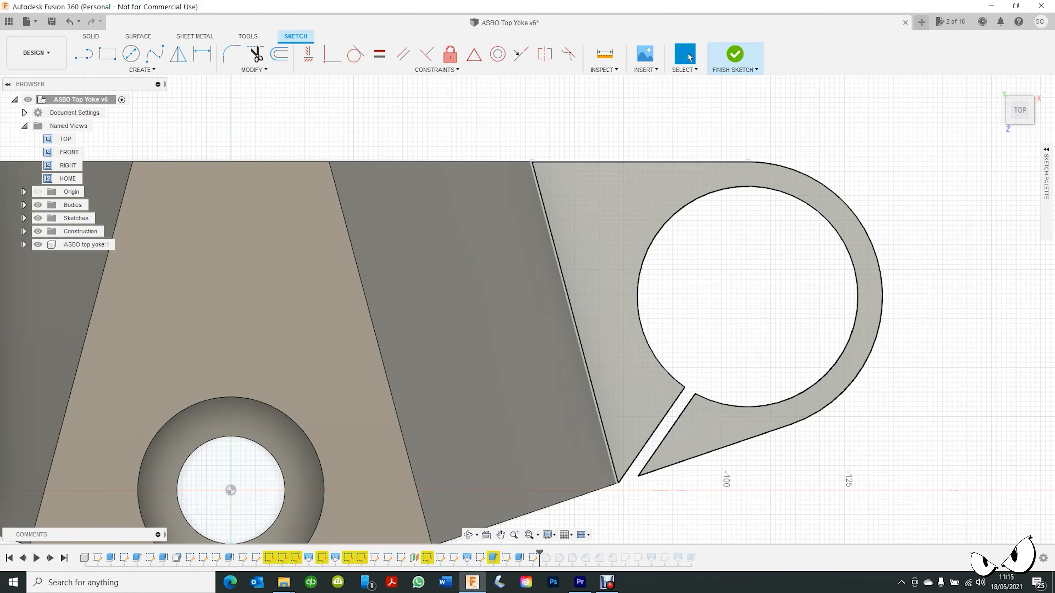
pyautogui.keyDown('shift'); pyautogui.moveTo(511, 332); pyautogui.dragTo(560, 320, button='middle'); pyautogui.keyUp('shift')
pyautogui.rightClick(659, 424)
pyautogui.click(661, 253)
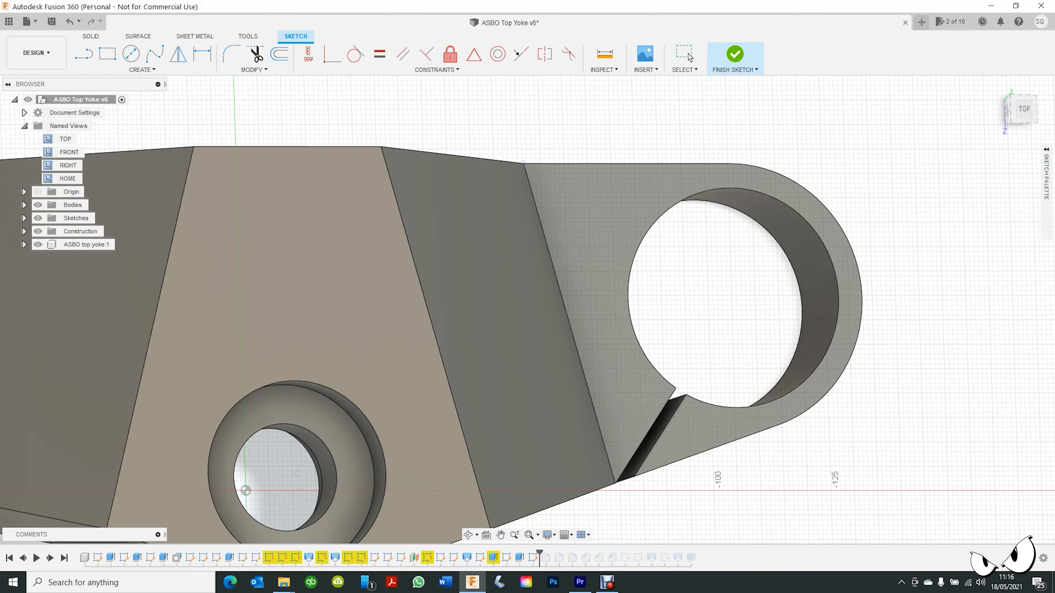
pyautogui.click(735, 55)
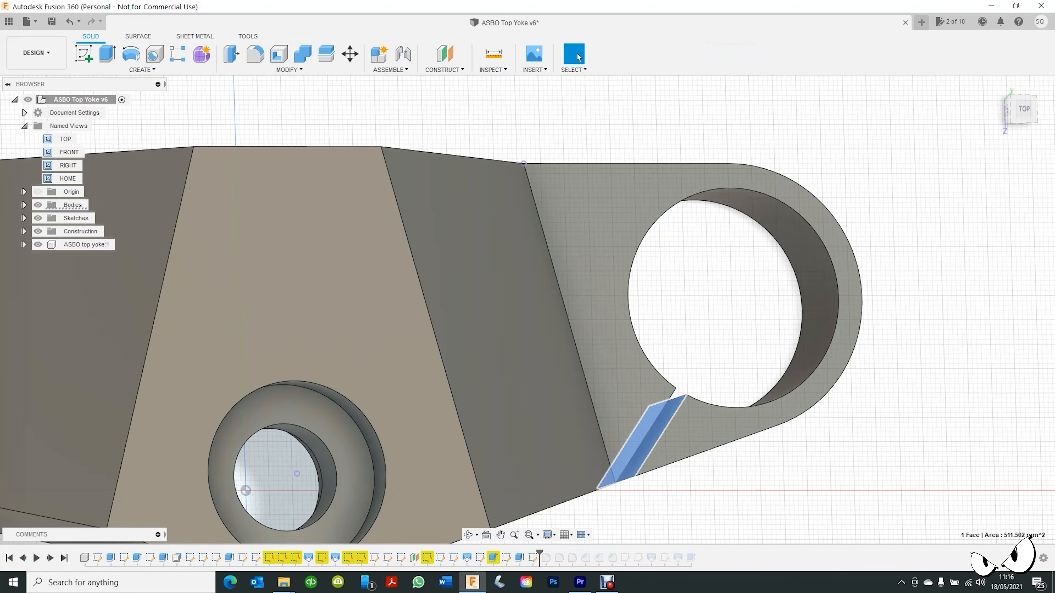
# Try to offset the clamp slit's side wall with Press Pull
pyautogui.click(657, 430)
pyautogui.press('q')
pyautogui.moveTo(657, 411)
pyautogui.mouseDown()
pyautogui.moveTo(710, 448)
pyautogui.moveTo(661, 406)
pyautogui.mouseUp()
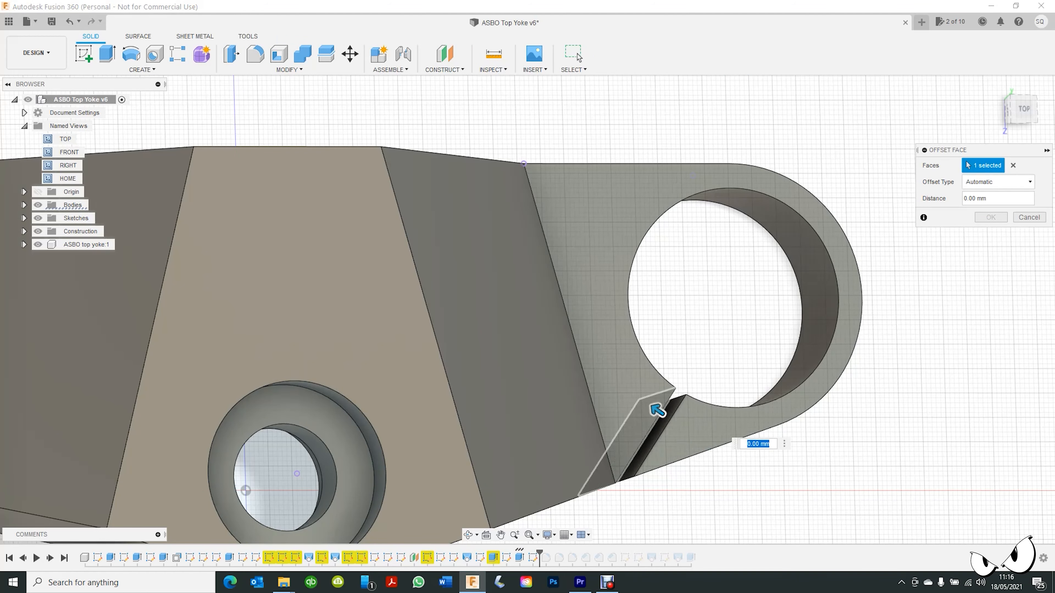
pyautogui.press('Return')
# Sketch a corner-to-corner rectangle covering the slit wall on the bore side, and finish the sketch
pyautogui.rightClick(652, 436)
pyautogui.click(645, 265)
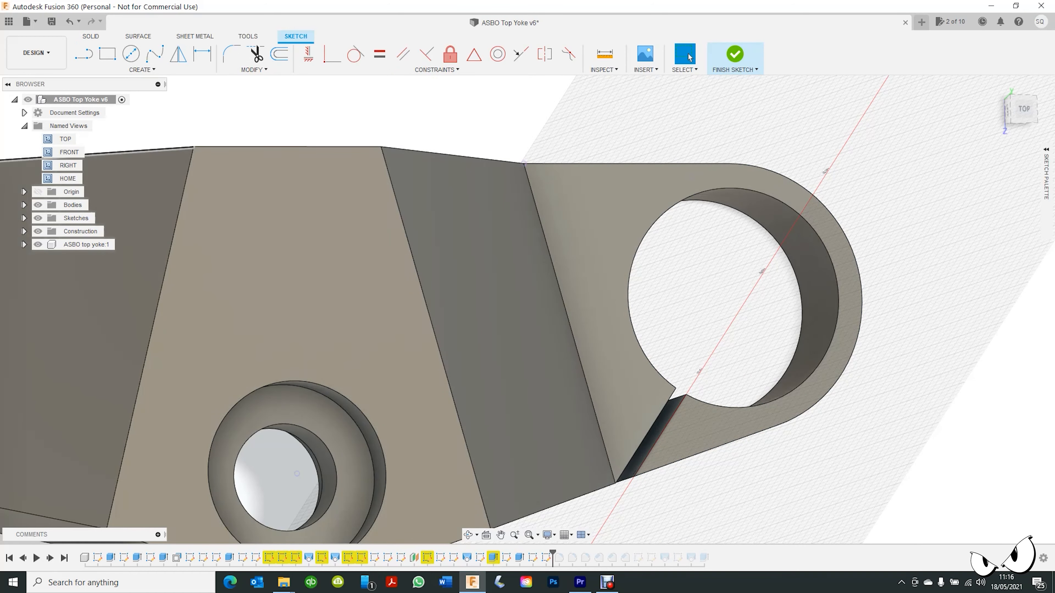
pyautogui.click(108, 54)
pyautogui.click(686, 395)
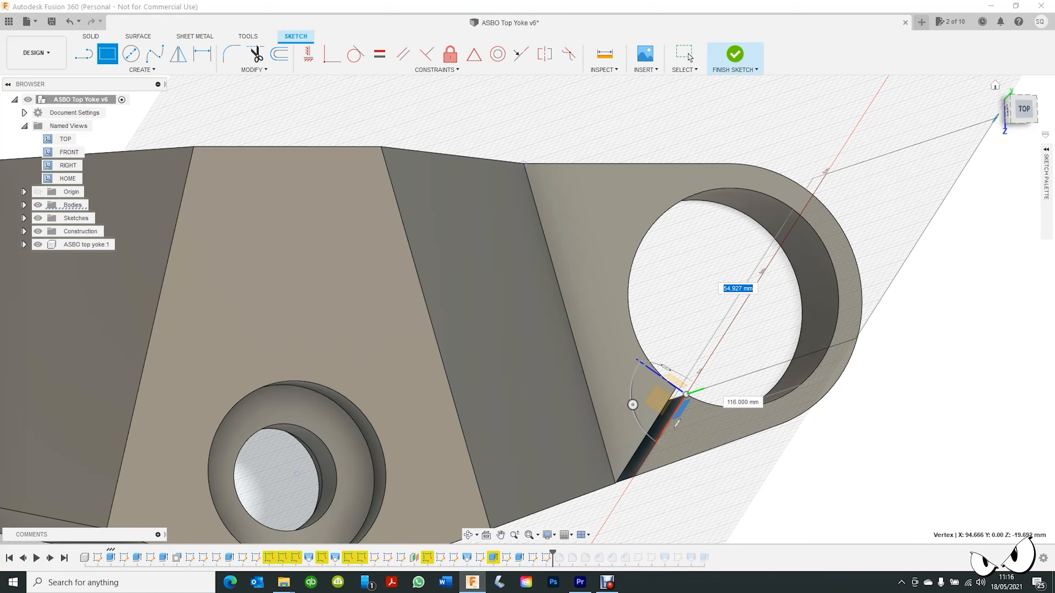
pyautogui.click(1021, 122)
pyautogui.click(639, 524)
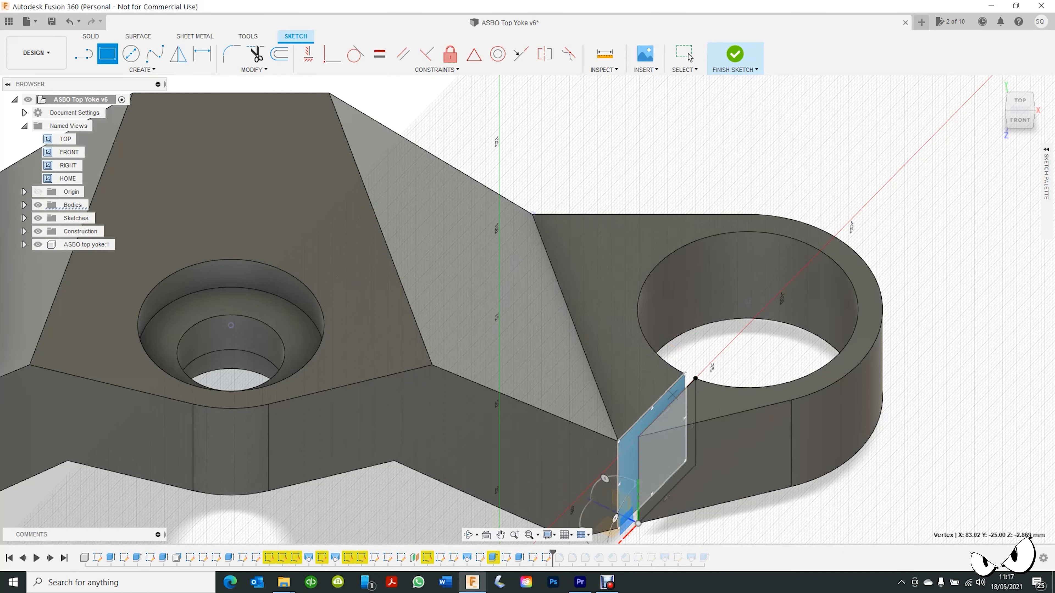
pyautogui.click(734, 55)
# Extrude the slit-wall rectangle away from the slit with the Join operation to form a clamp lug
pyautogui.press('q')
pyautogui.click(468, 535)
pyautogui.moveTo(470, 399); pyautogui.dragTo(615, 353)
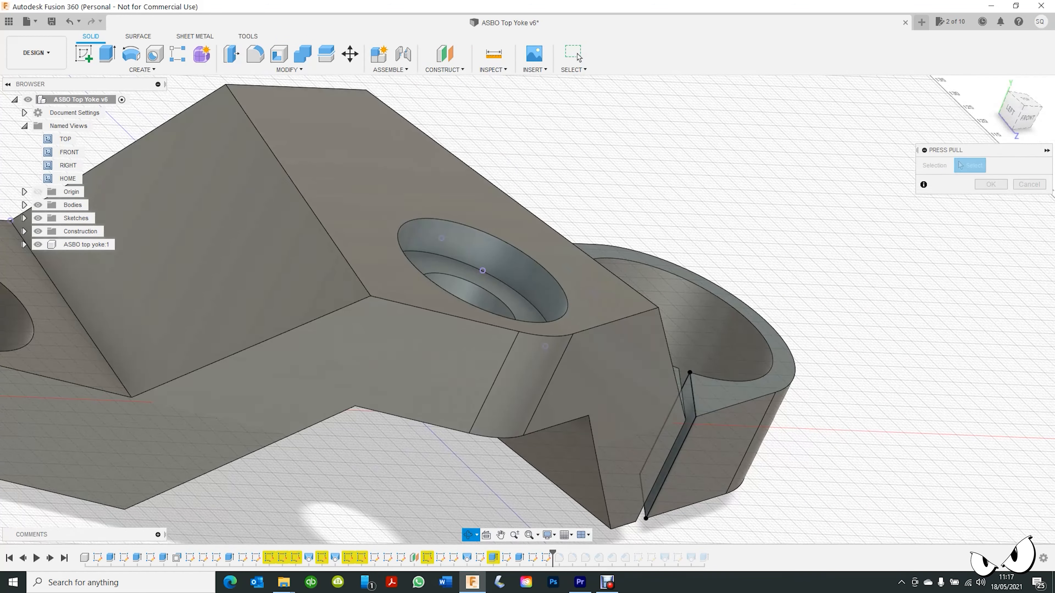
pyautogui.click(675, 432)
pyautogui.moveTo(660, 443); pyautogui.dragTo(747, 476)
pyautogui.click(998, 286)
pyautogui.click(989, 301)
pyautogui.click(1024, 100)
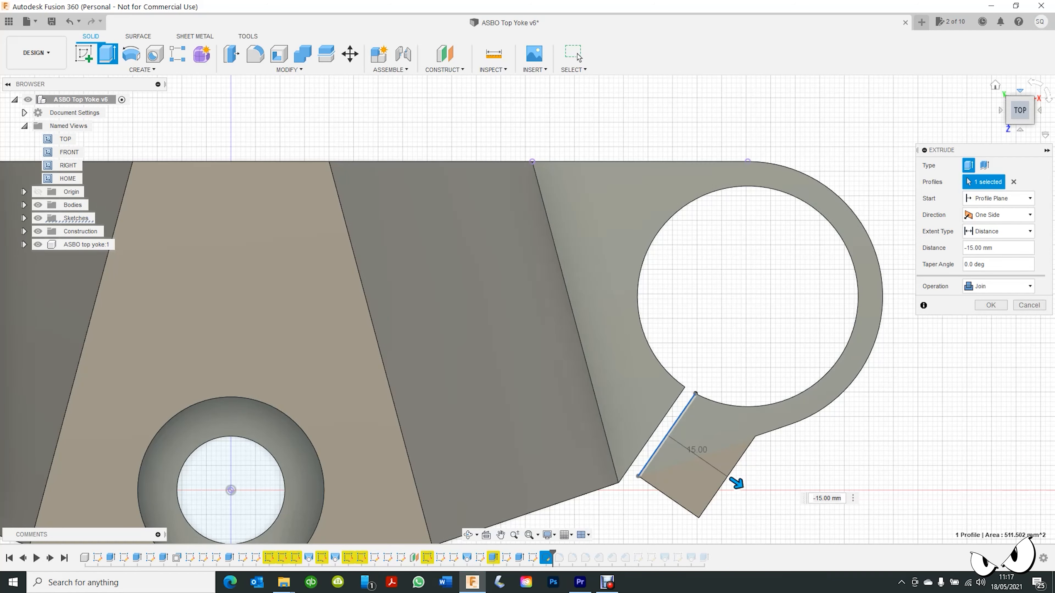
pyautogui.moveTo(737, 483); pyautogui.dragTo(725, 475)
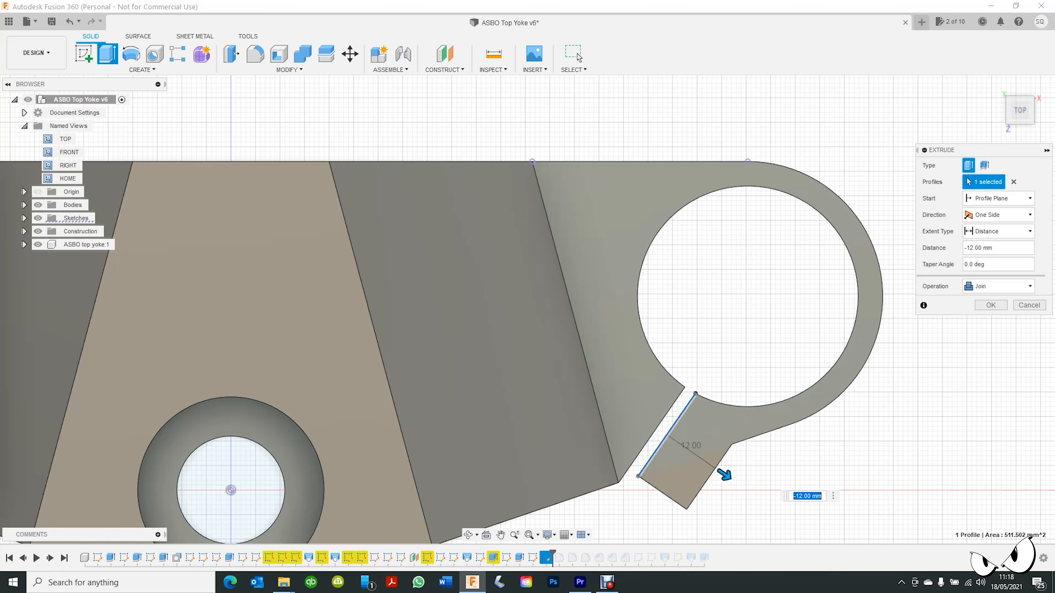
pyautogui.press('Return')
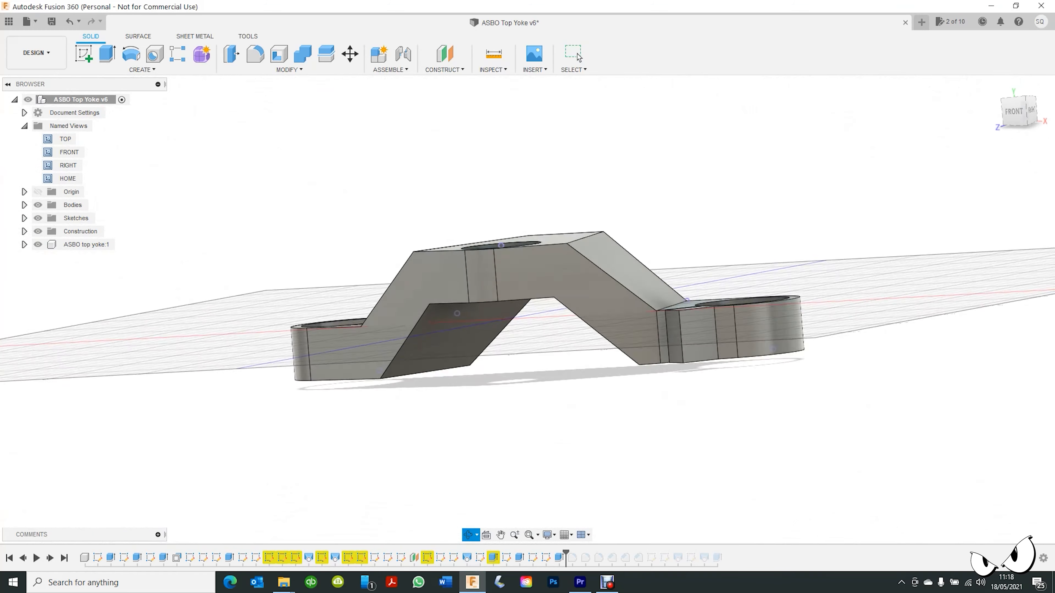
# Sketch a rectangle over the clamp lug's front end face and extrude it outward as a Join to lengthen the lug
pyautogui.rightClick(700, 248)
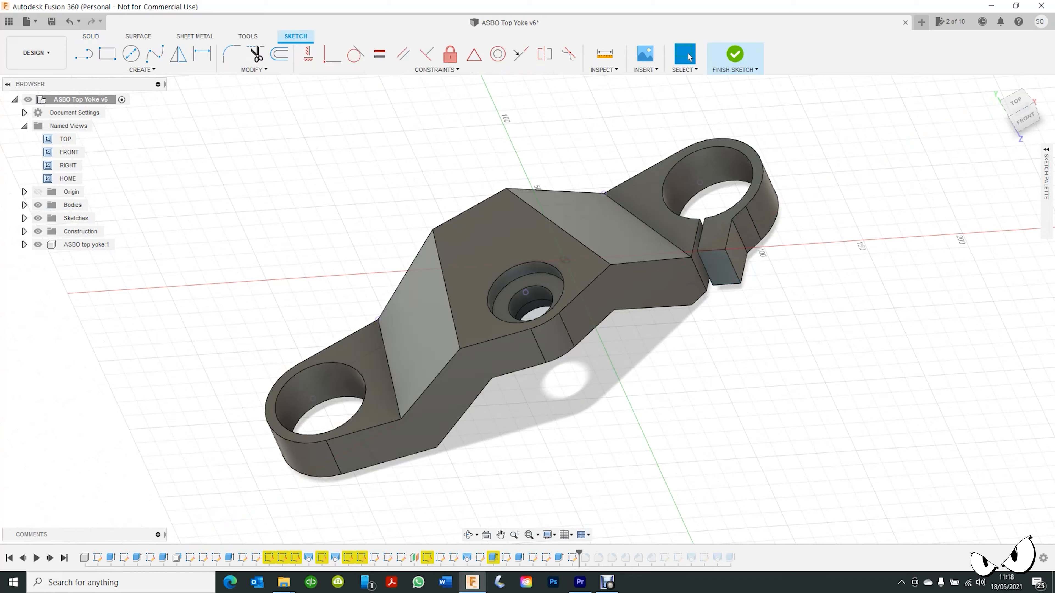
pyautogui.press('r')
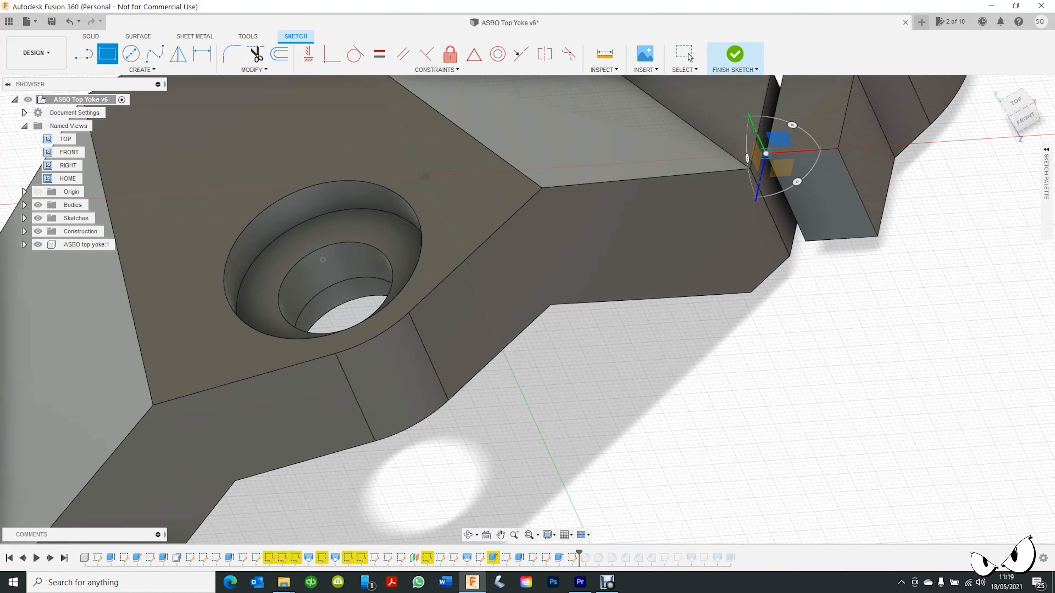
pyautogui.click(766, 154)
pyautogui.click(877, 237)
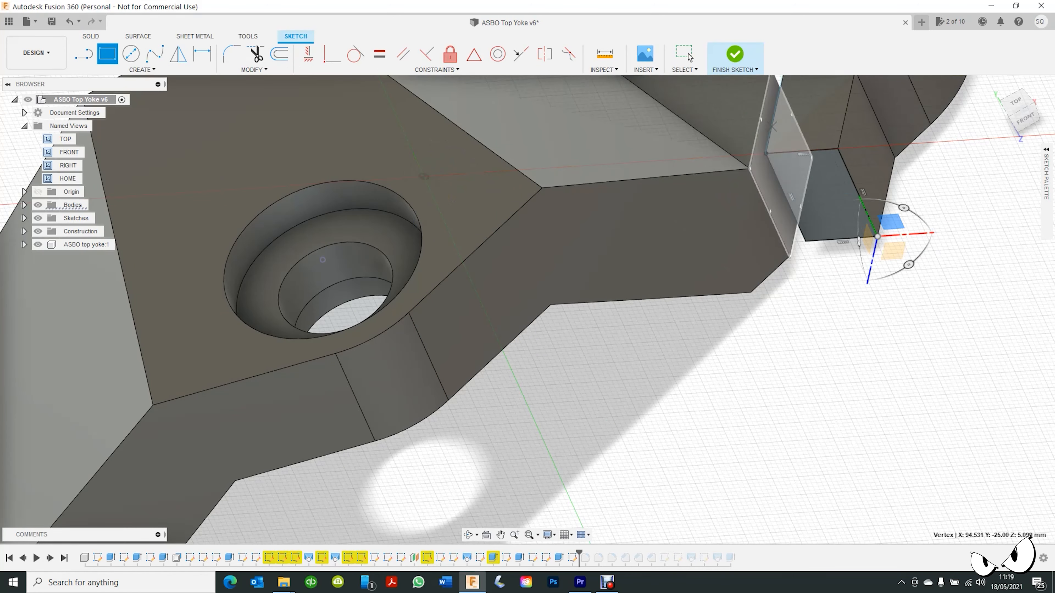
pyautogui.press('e')
pyautogui.moveTo(820, 205); pyautogui.dragTo(816, 220)
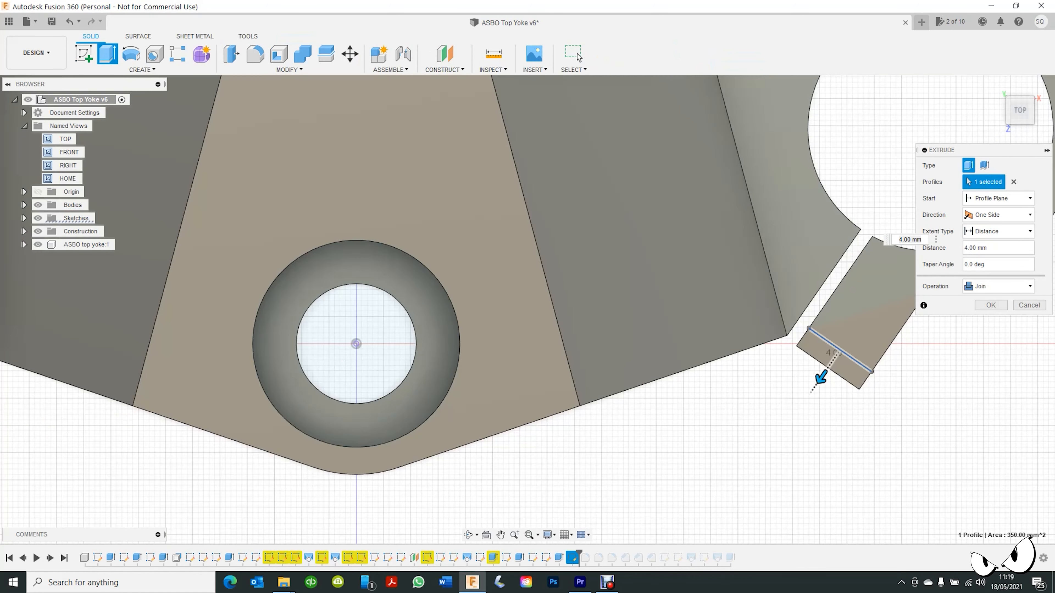
pyautogui.click(578, 56)
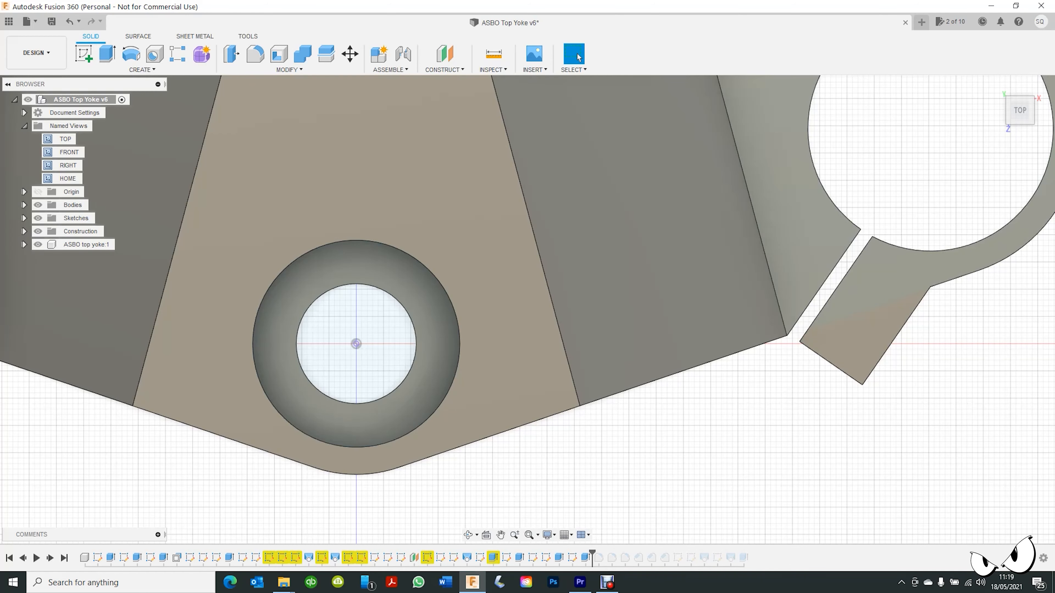
pyautogui.keyDown('shift'); pyautogui.moveTo(943, 411); pyautogui.dragTo(872, 333, button='middle'); pyautogui.keyUp('shift')
pyautogui.click(870, 332)
pyautogui.rightClick(870, 333)
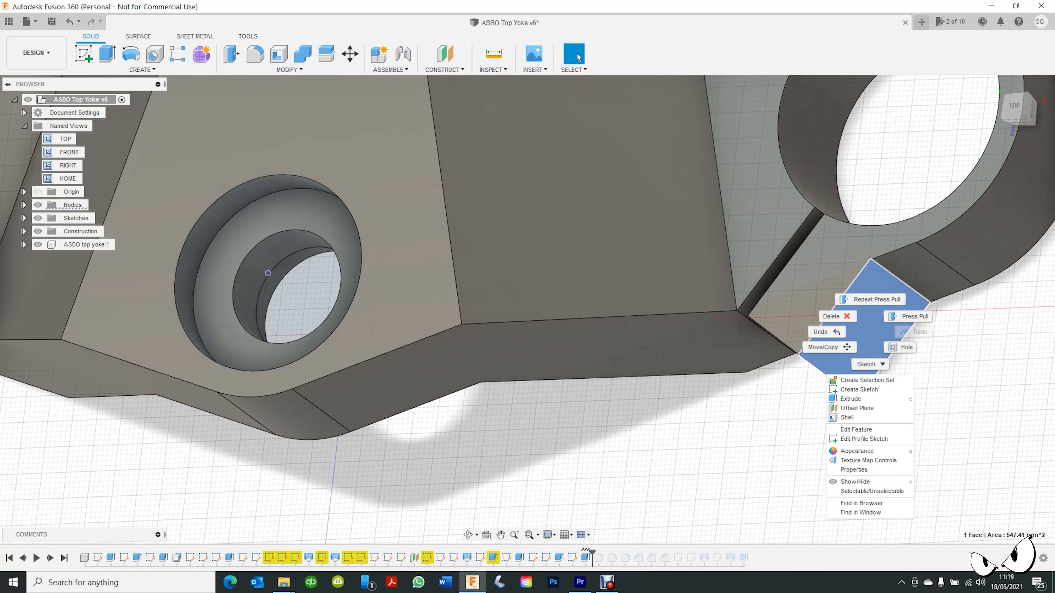
pyautogui.press('Escape')
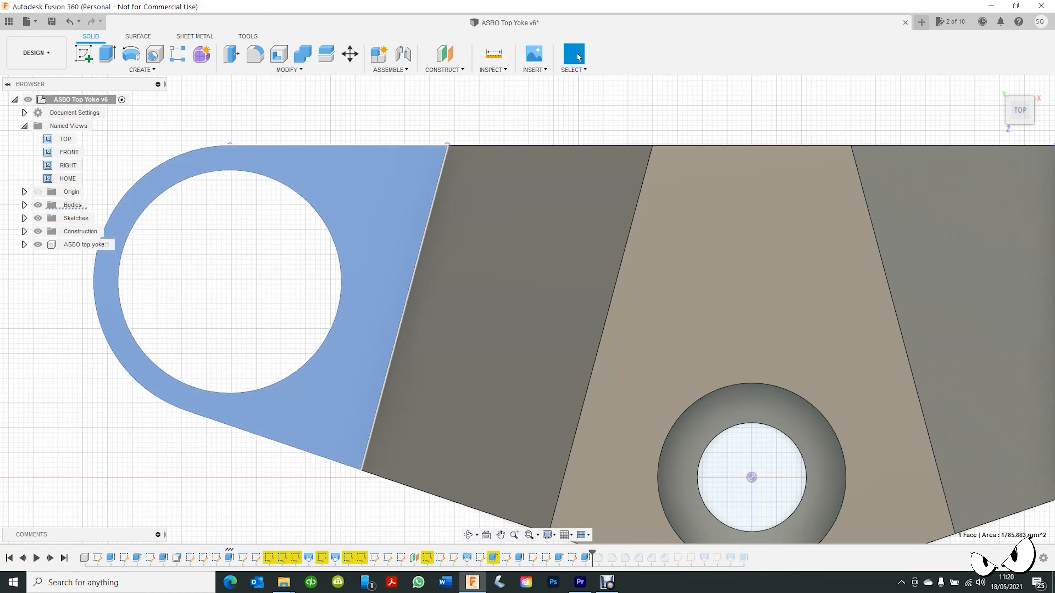
# On the opposite clamp's top face, sketch a line from the bend's front corner to the bore centre, adding a perpendicular 2.5 mm line there
pyautogui.rightClick(340, 397)
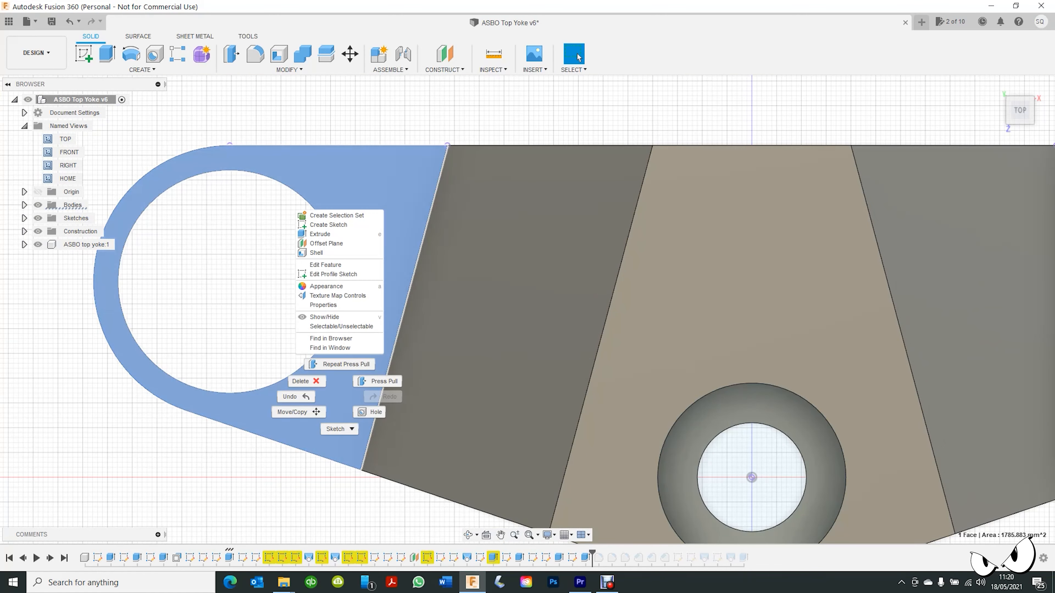
pyautogui.click(333, 274)
pyautogui.press('l')
pyautogui.click(360, 470)
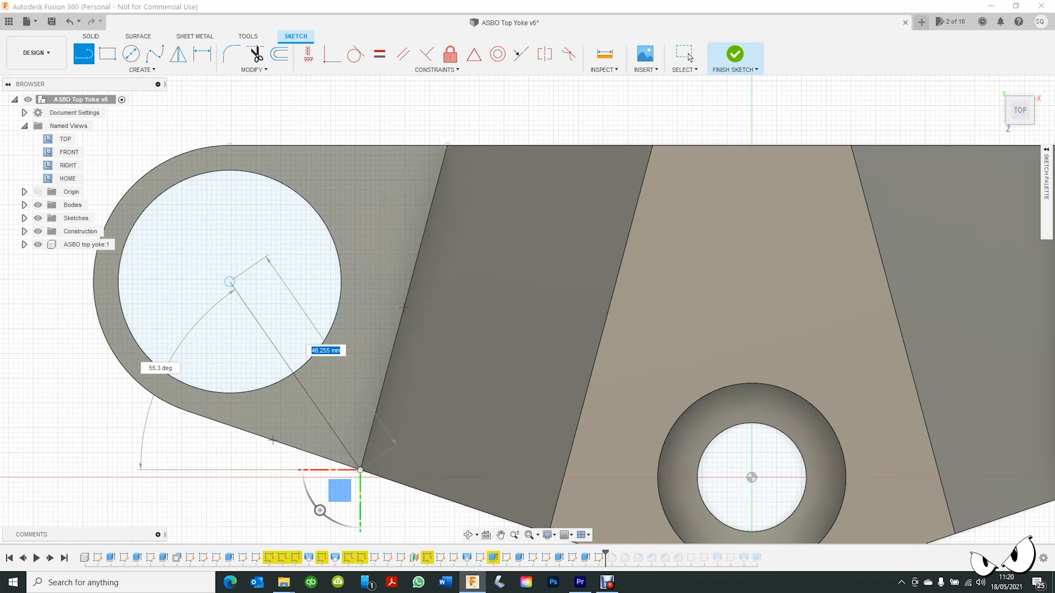
pyautogui.press('Return')
pyautogui.press('Escape')
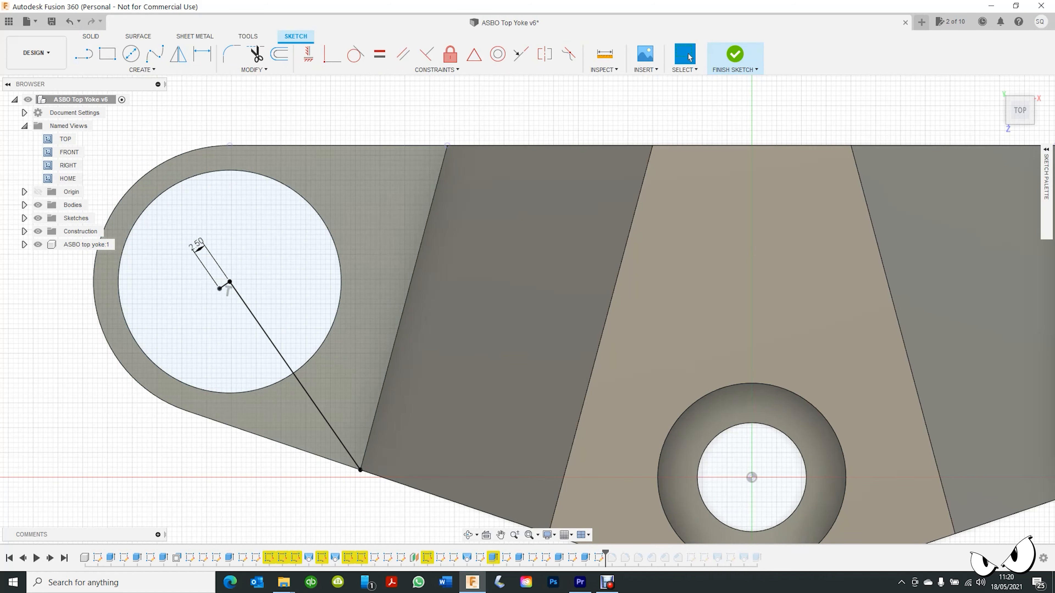
# Close the opposite clamp's slit outline with a 2.5 mm line at the bend corner and a parallel line, and finish the sketch
pyautogui.click(360, 470)
pyautogui.write('2.5')
pyautogui.press('Return')
pyautogui.press('Escape')
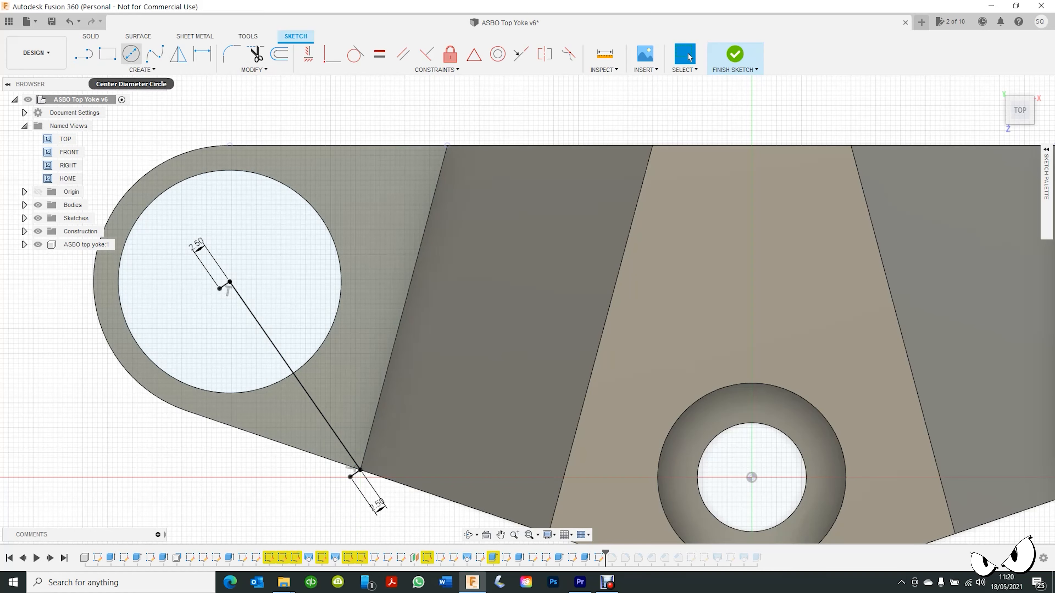
pyautogui.click(220, 287)
pyautogui.click(350, 476)
pyautogui.click(735, 54)
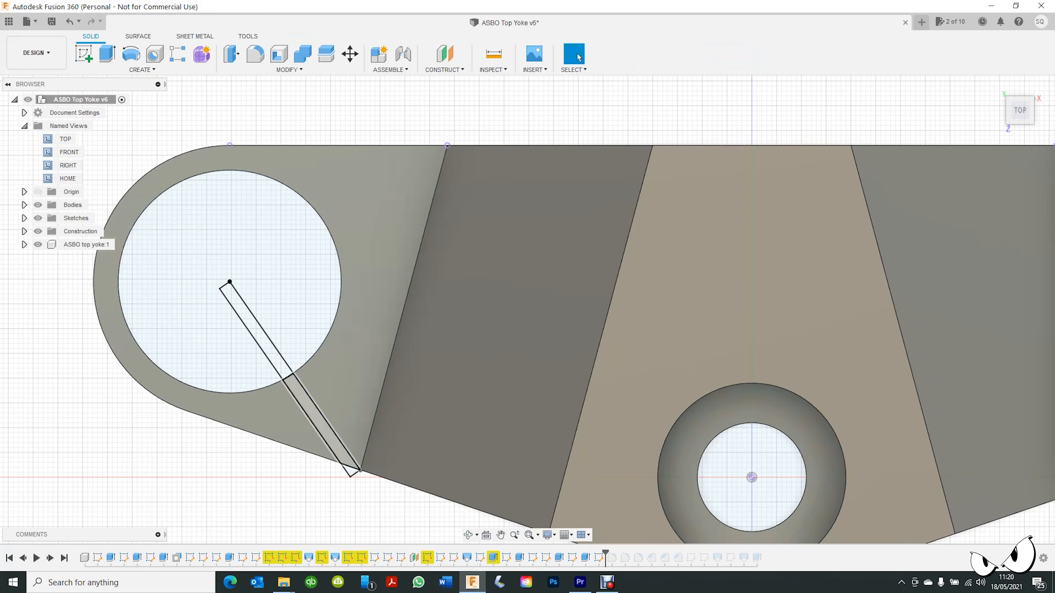
# Extrude the opposite clamp's slit profiles as a cut, using the To Object extent up to the clamp's underside face
pyautogui.press('e')
pyautogui.click(998, 231)
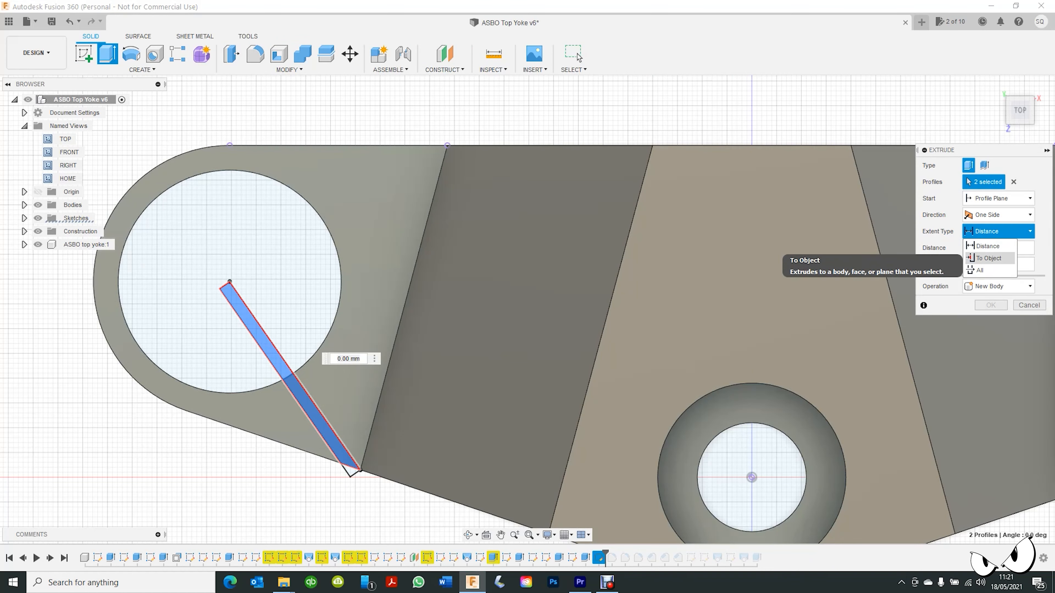
pyautogui.click(991, 259)
pyautogui.click(469, 535)
pyautogui.moveTo(484, 420); pyautogui.dragTo(505, 200)
pyautogui.click(397, 354)
pyautogui.click(990, 356)
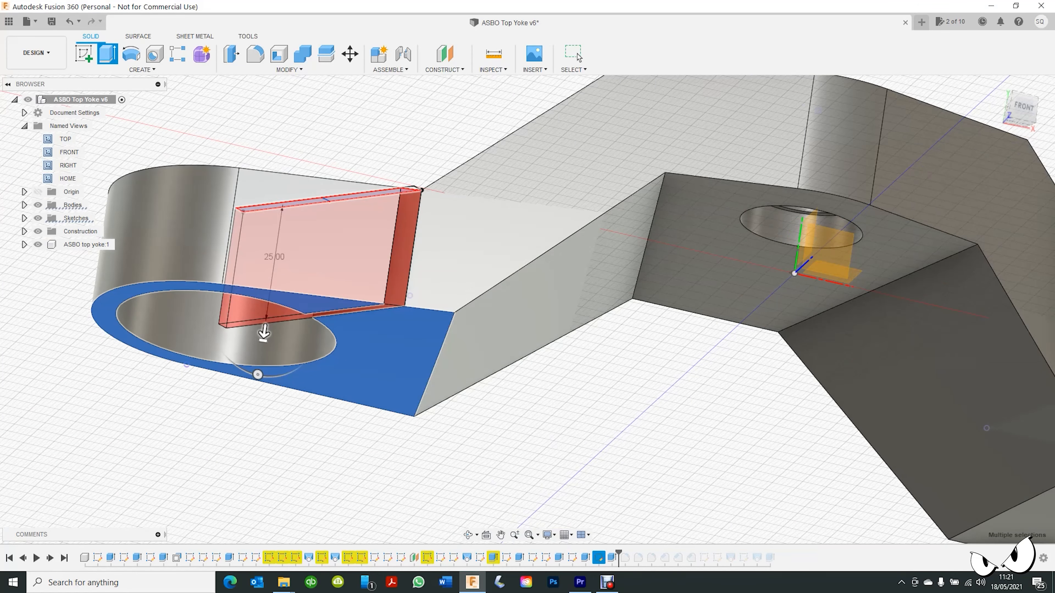
# Sketch a rectangle covering the bore-side wall of the second slit
pyautogui.click(68, 179)
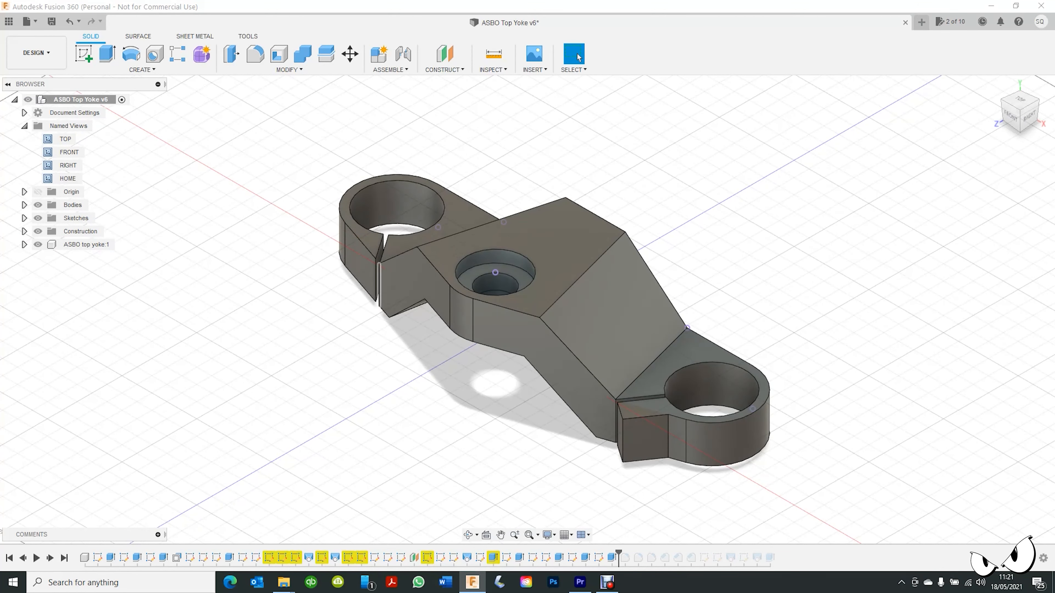
pyautogui.scroll(5, 389, 247)
pyautogui.rightClick(379, 245)
pyautogui.click(368, 302)
pyautogui.press('r')
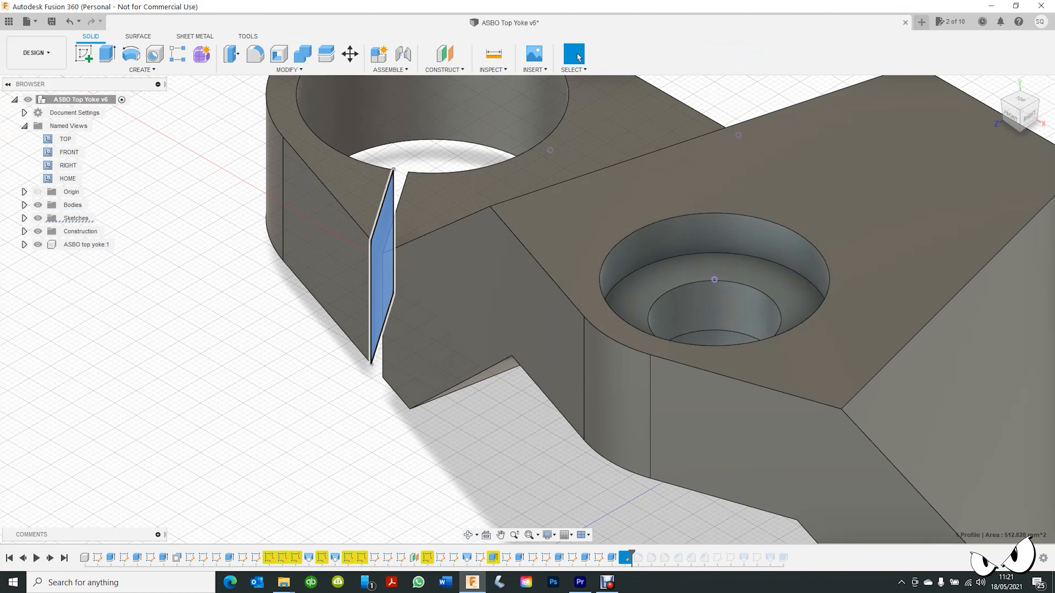
# Extrude the second slit-wall rectangle by -14 mm with the Join operation to form the matching clamp lug
pyautogui.write('e-14')
pyautogui.click(999, 286)
pyautogui.click(985, 300)
pyautogui.press('Return')
# Sketch a rectangle over the second lug's front end face and extrude it 3 mm as a Join
pyautogui.rightClick(308, 307)
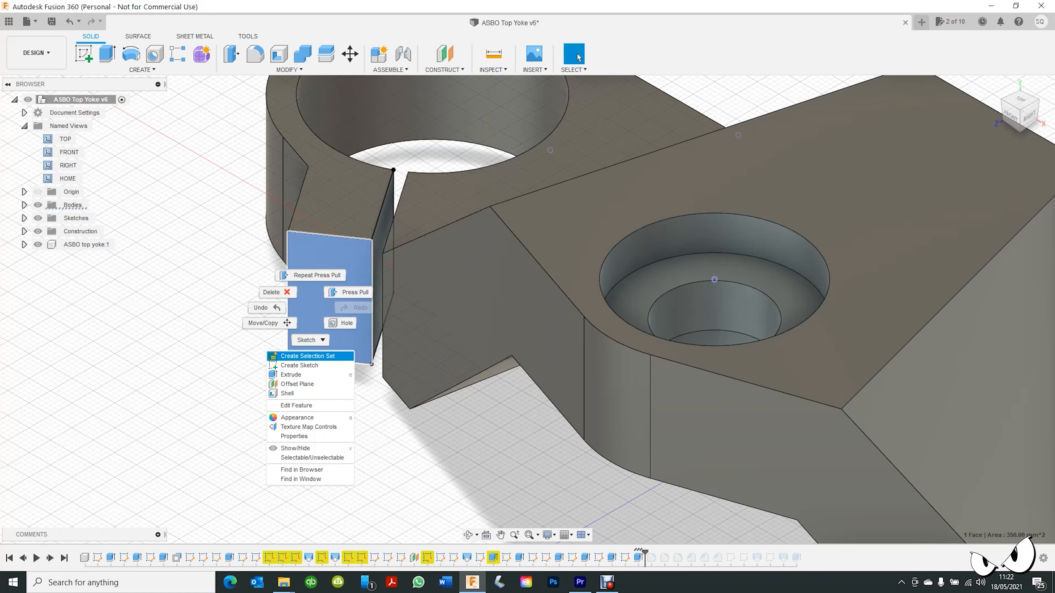
pyautogui.click(305, 365)
pyautogui.press('r')
pyautogui.click(288, 231)
pyautogui.click(371, 364)
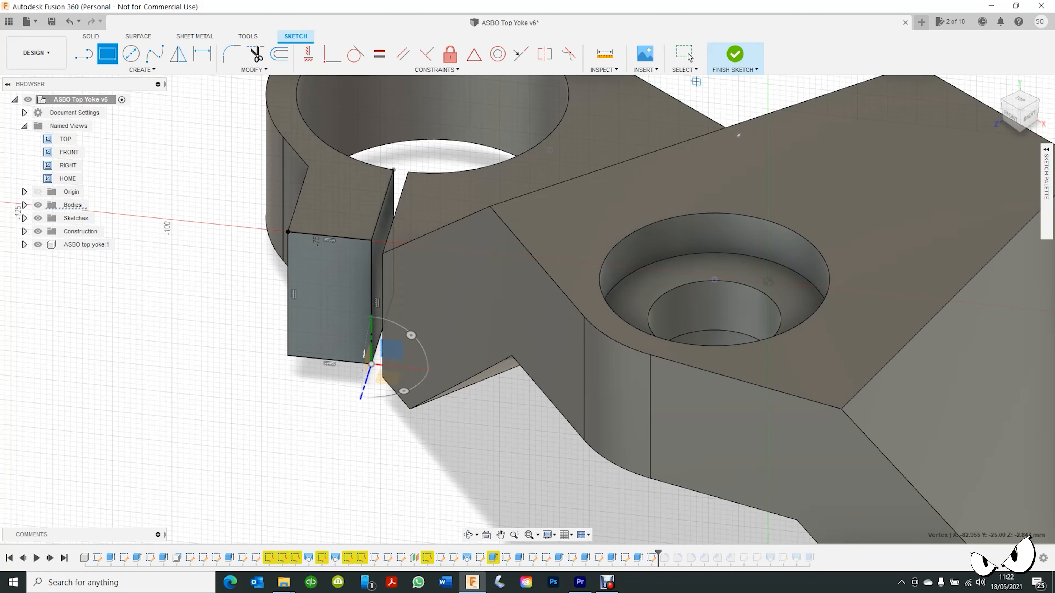
pyautogui.write('e')
pyautogui.write('3')
pyautogui.click(1021, 100)
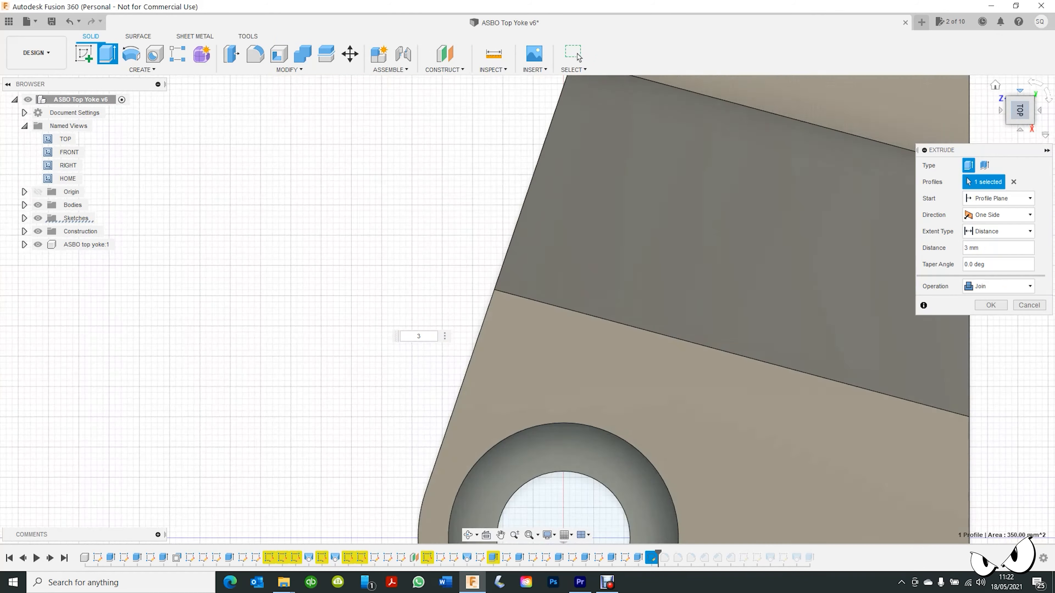
pyautogui.press('Return')
# Sketch a 10.22 mm diameter circle on the first lug's outer side face, parallel to the slit, and finish the sketch
pyautogui.click(67, 179)
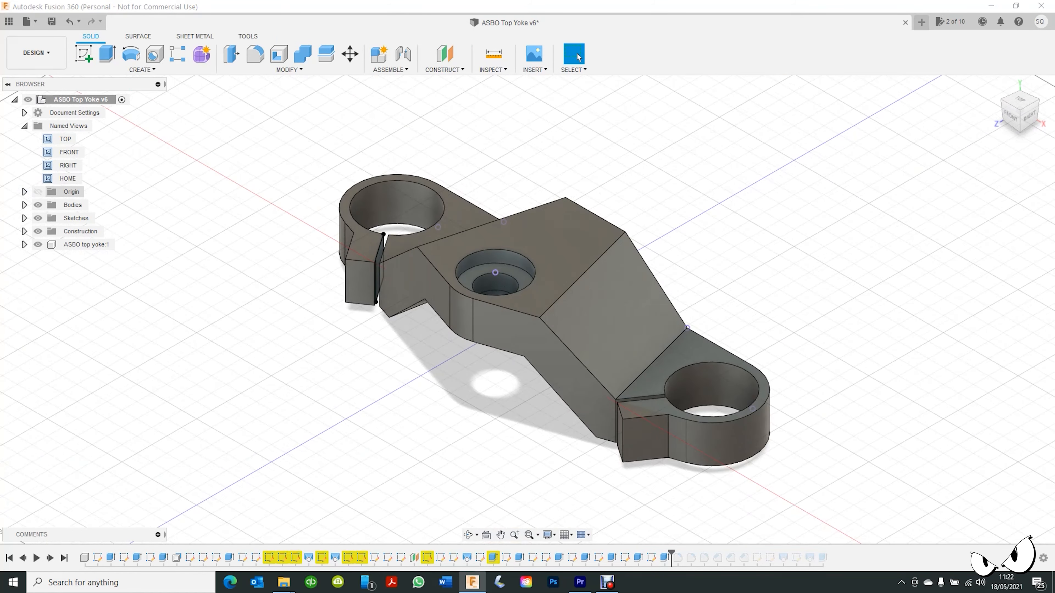
pyautogui.rightClick(644, 435)
pyautogui.click(594, 449)
pyautogui.press('c')
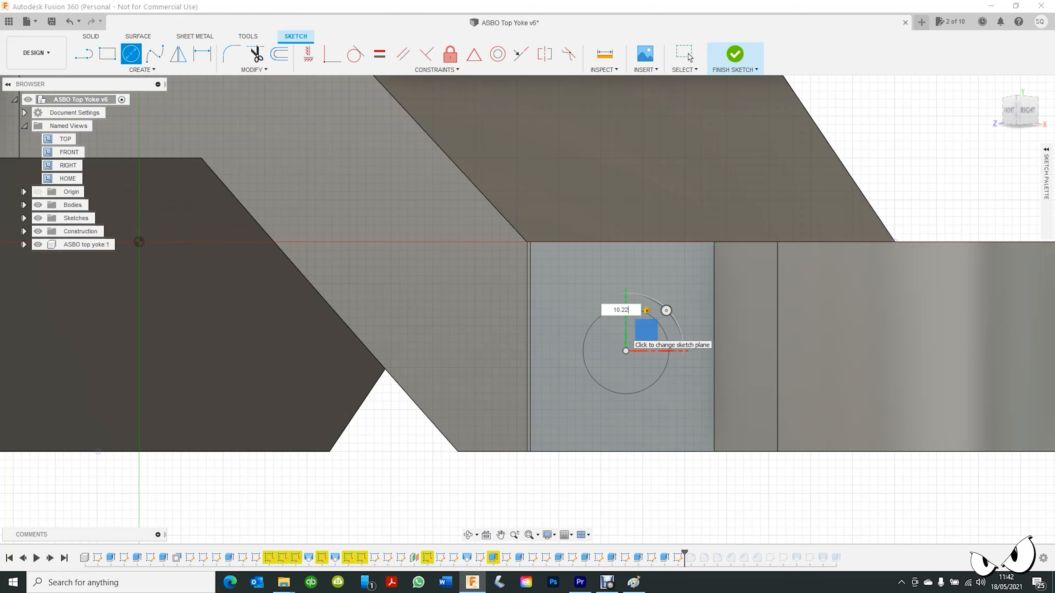
pyautogui.press('Return')
pyautogui.click(735, 54)
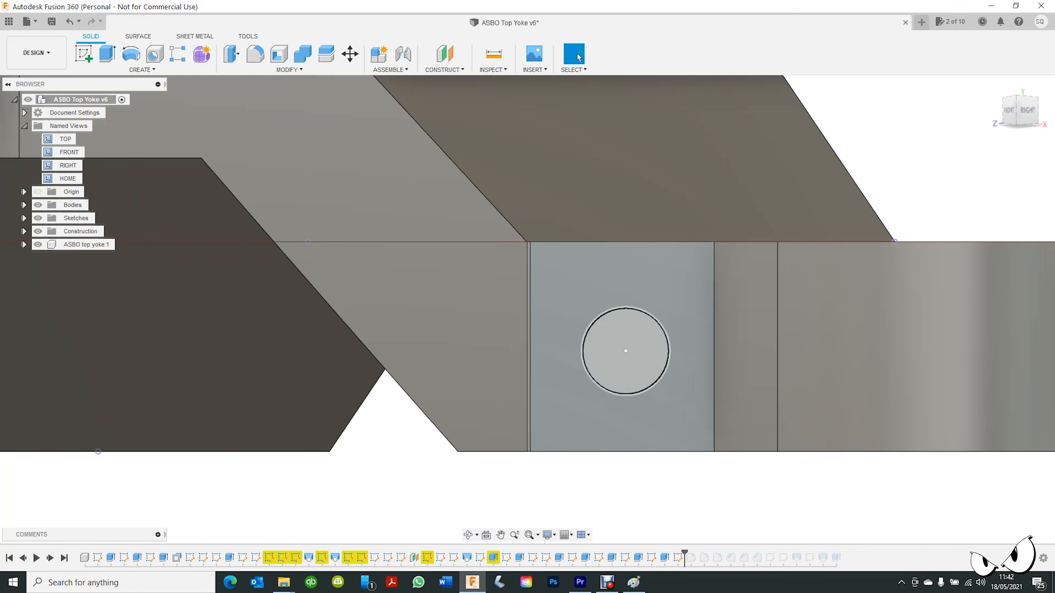
# Cut the 10.22 mm circle into the first lug as a blind counterbore and sketch a concentric 6 mm diameter circle on its floor
pyautogui.press('e')
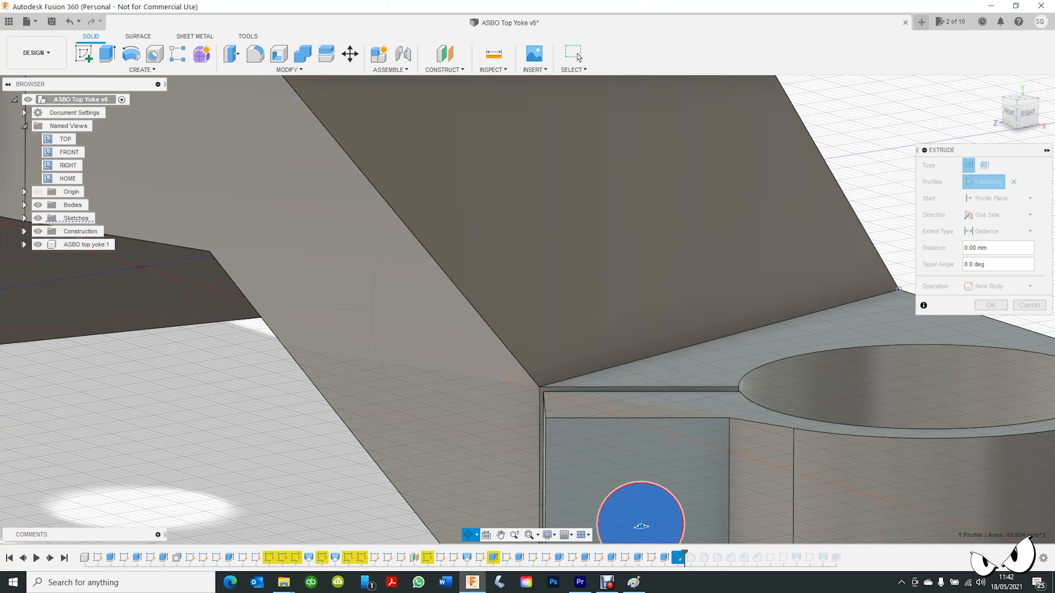
pyautogui.press('Escape')
pyautogui.rightClick(645, 510)
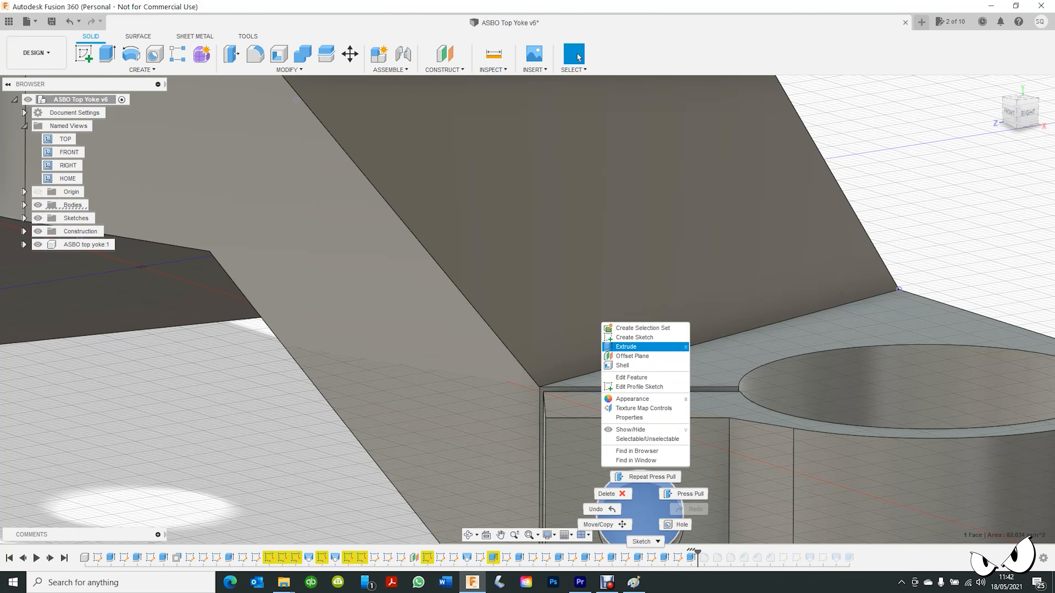
pyautogui.click(634, 337)
pyautogui.press('c')
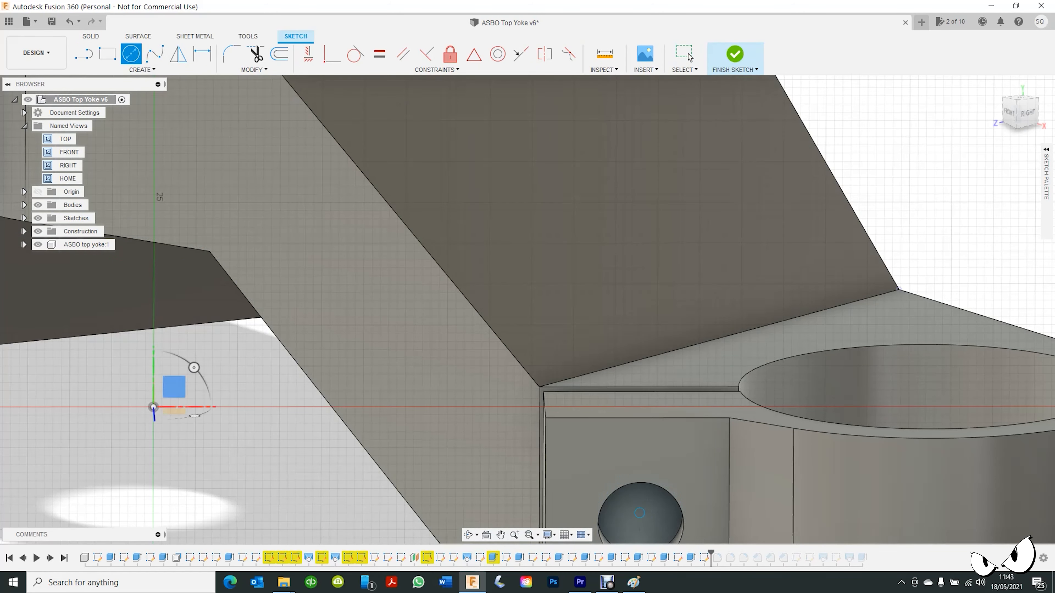
pyautogui.write('6')
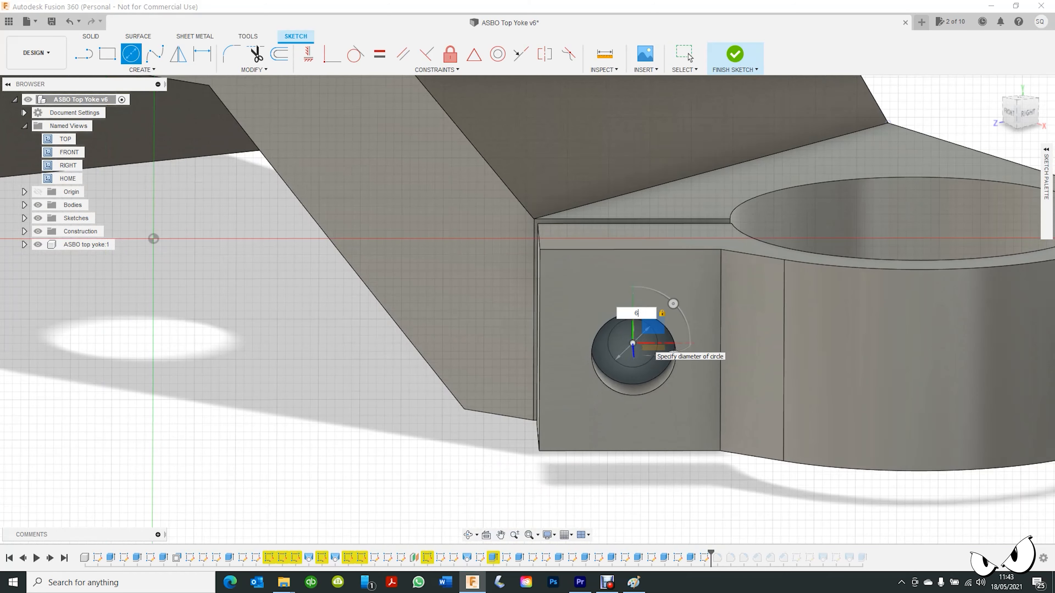
pyautogui.press('Return')
# Extrude the 6 mm circle by -35 mm with the Cut operation to form the pinch-bolt hole through the lug and slit
pyautogui.press('e')
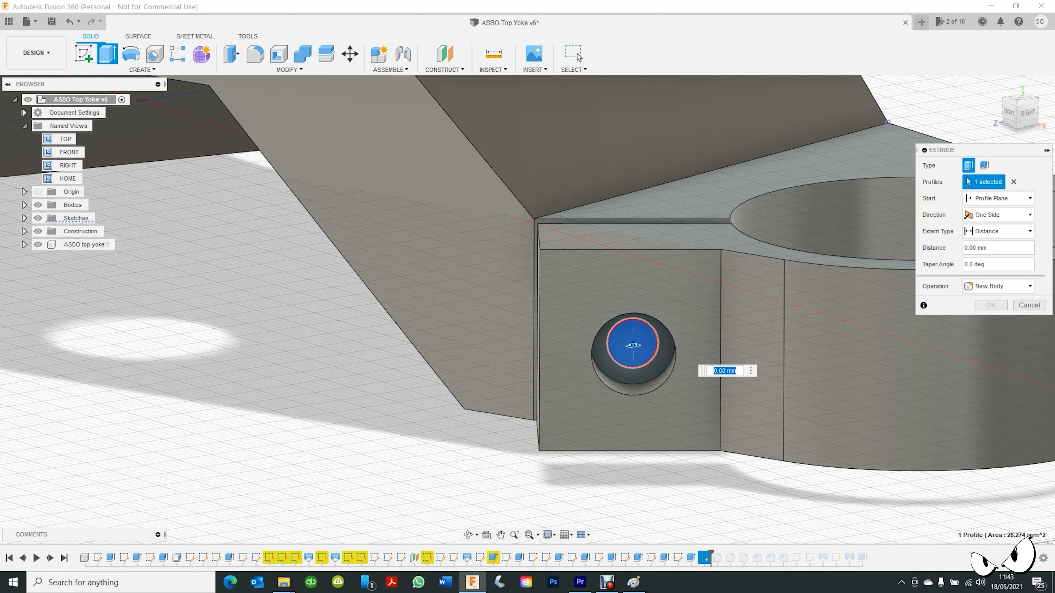
pyautogui.click(1018, 126)
pyautogui.moveTo(877, 158); pyautogui.dragTo(787, 335, button='middle')
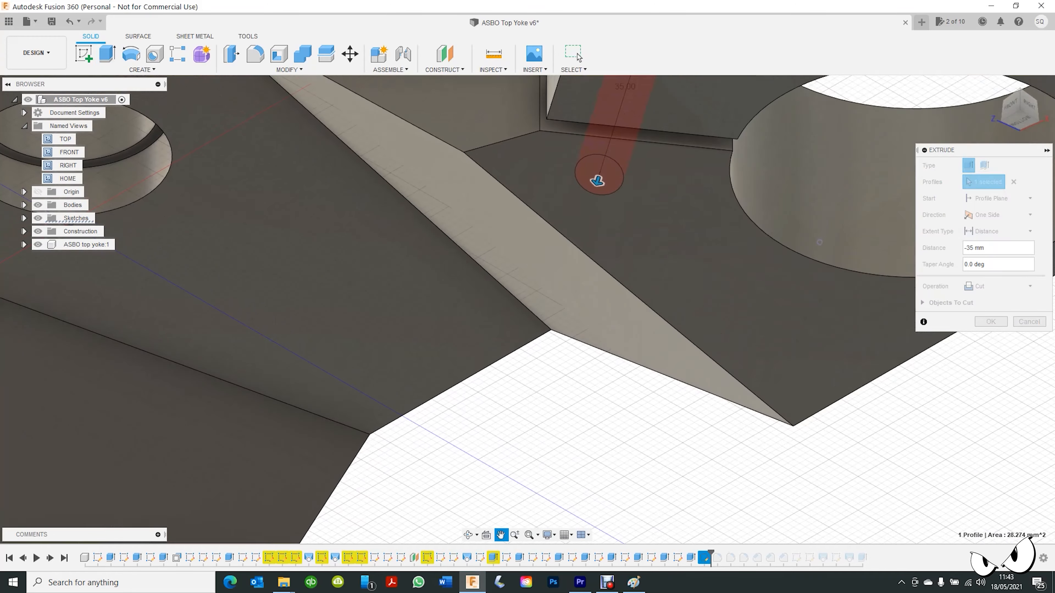
pyautogui.click(1021, 121)
pyautogui.click(991, 322)
pyautogui.click(68, 179)
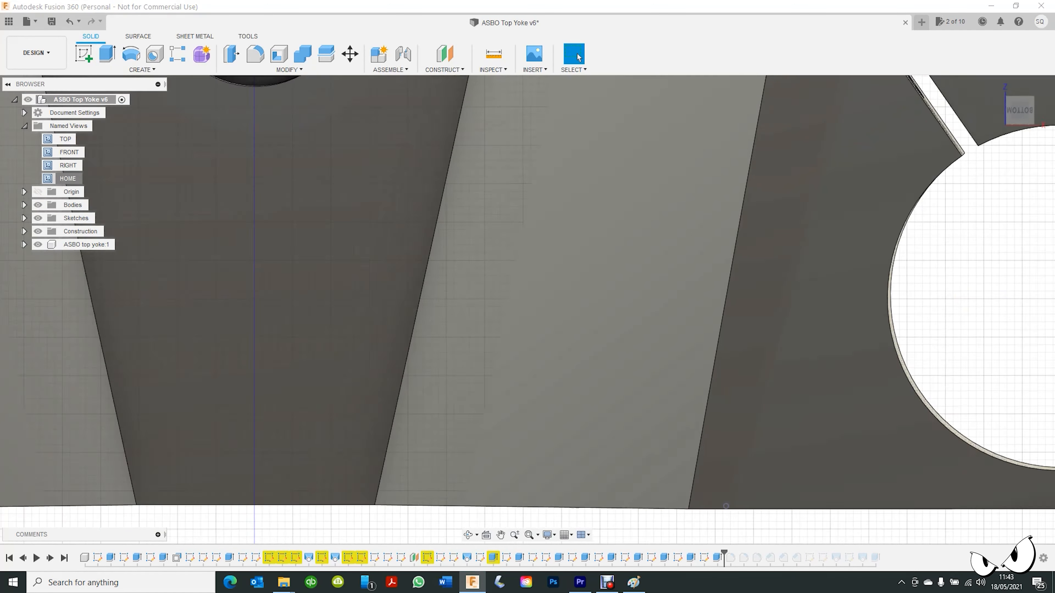
# Add a modeled full-length M6x1 ISO Metric thread, class 6H, right hand, to the bolt hole beyond the slit
pyautogui.scroll(3, 729, 398)
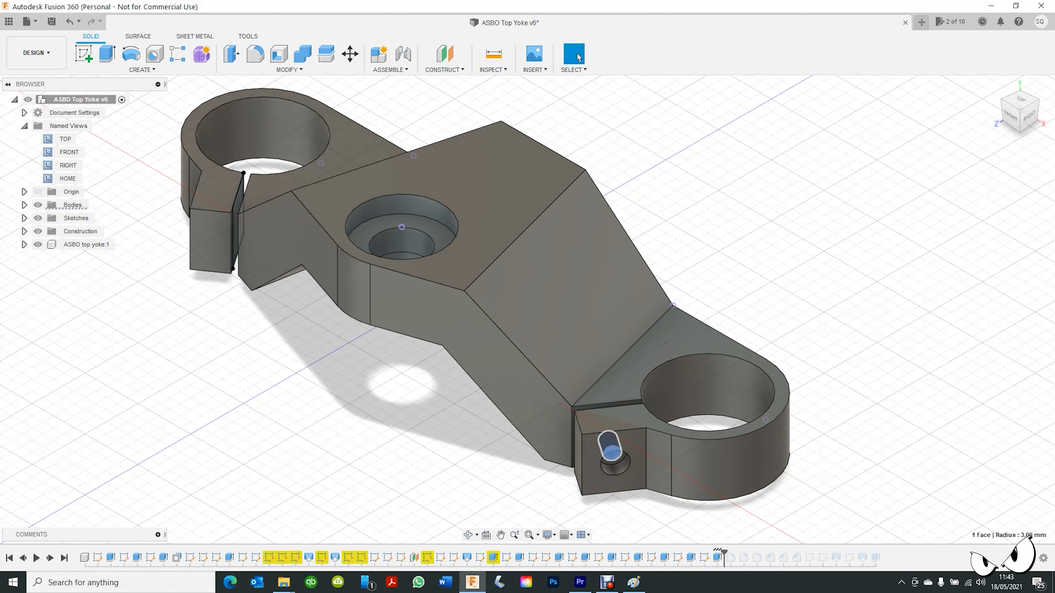
pyautogui.scroll(5, 623, 470)
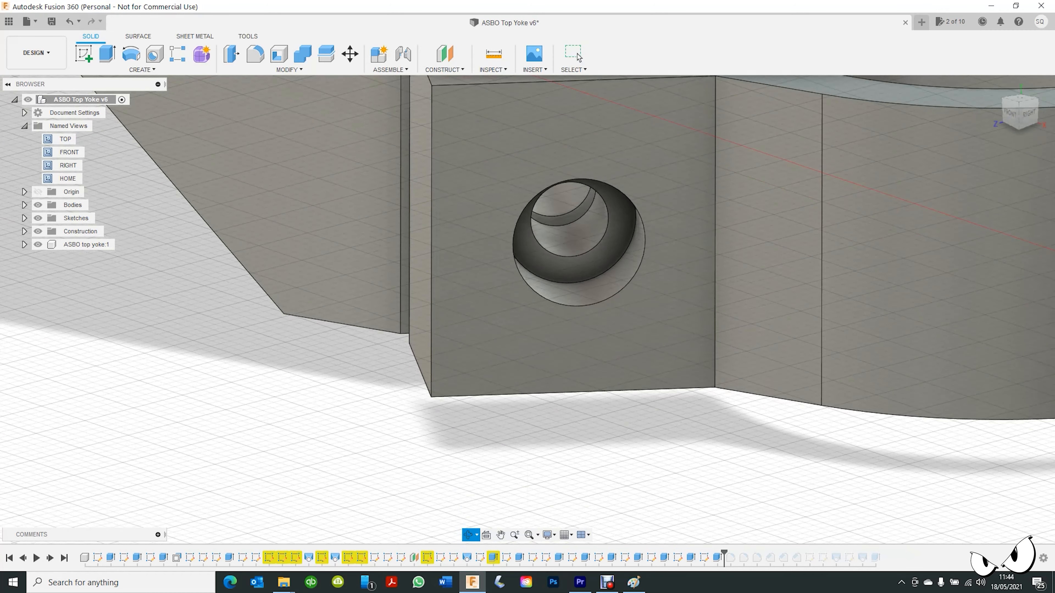
pyautogui.click(579, 57)
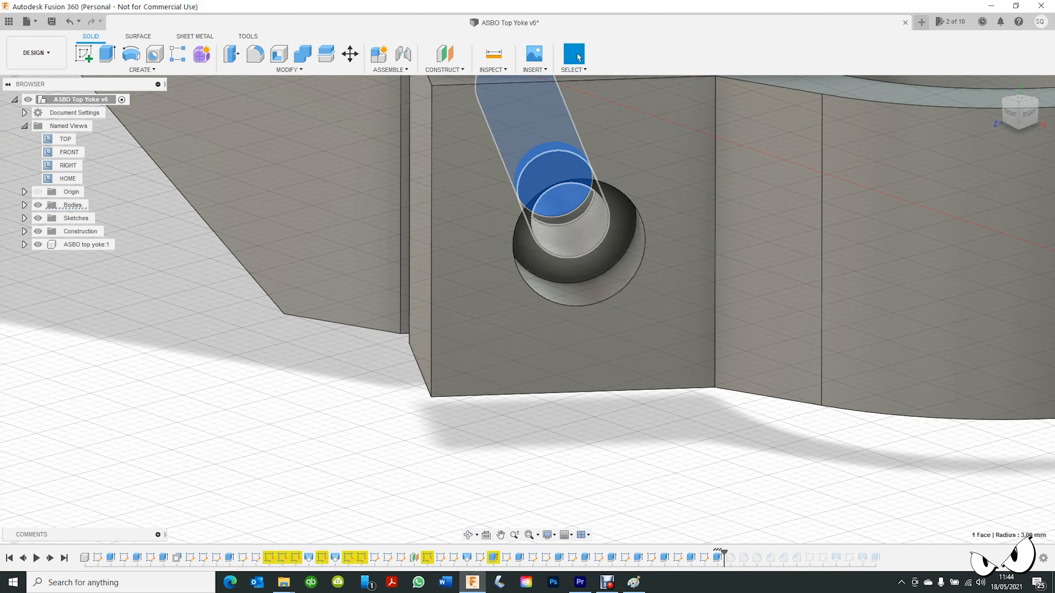
pyautogui.rightClick(561, 208)
pyautogui.press('Escape')
pyautogui.write('sthread')
pyautogui.press('Return')
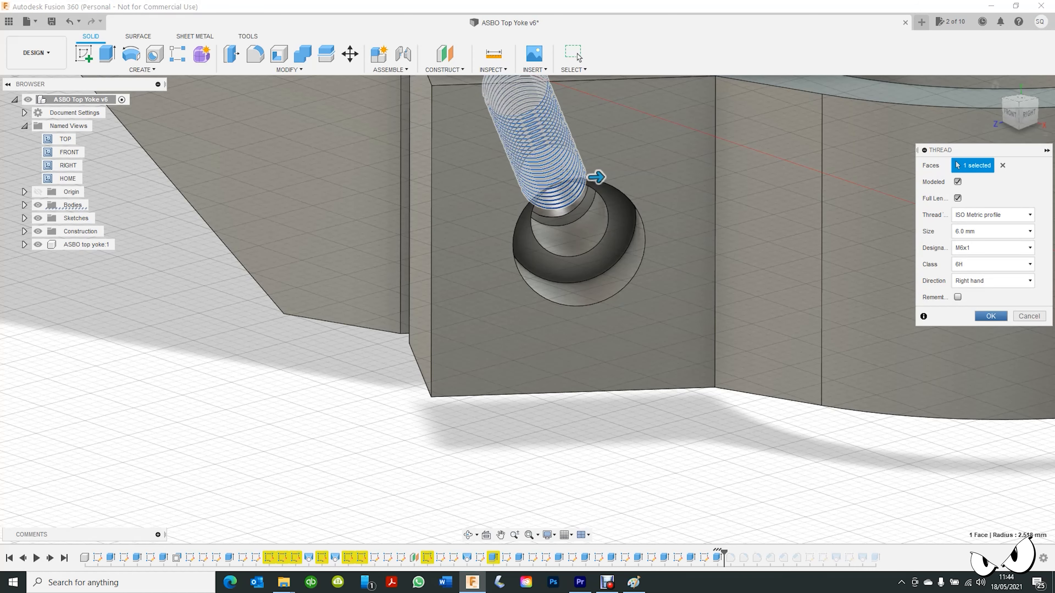
pyautogui.press('Return')
pyautogui.rightClick(577, 247)
pyautogui.click(546, 267)
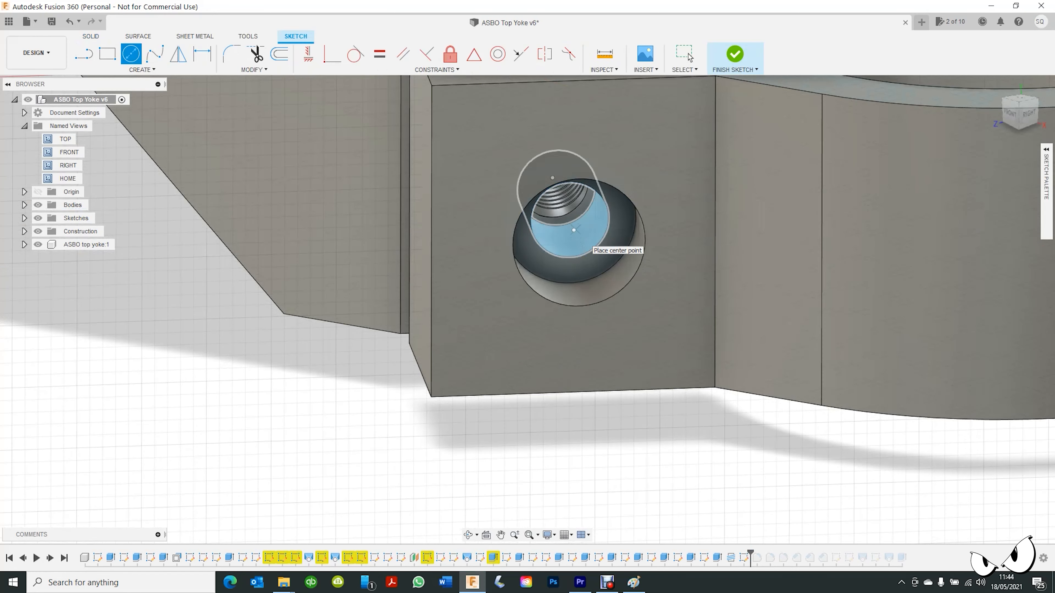
pyautogui.scroll(5, 577, 236)
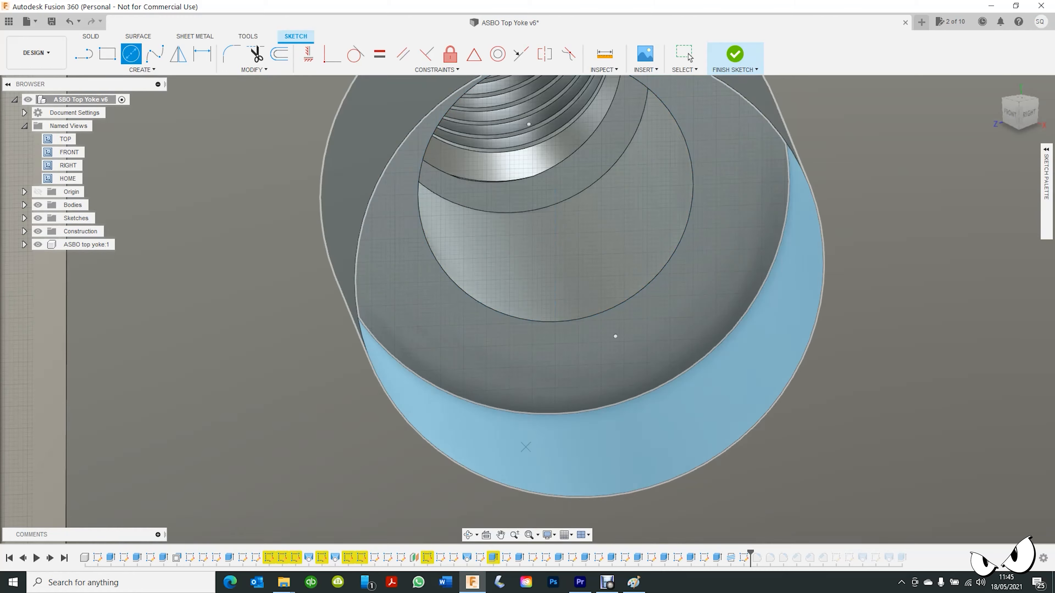
pyautogui.scroll(-3, 550, 369)
pyautogui.keyDown('shift'); pyautogui.moveTo(545, 377); pyautogui.dragTo(374, 350, button='middle'); pyautogui.keyUp('shift')
pyautogui.moveTo(374, 349); pyautogui.dragTo(346, 333, button='middle')
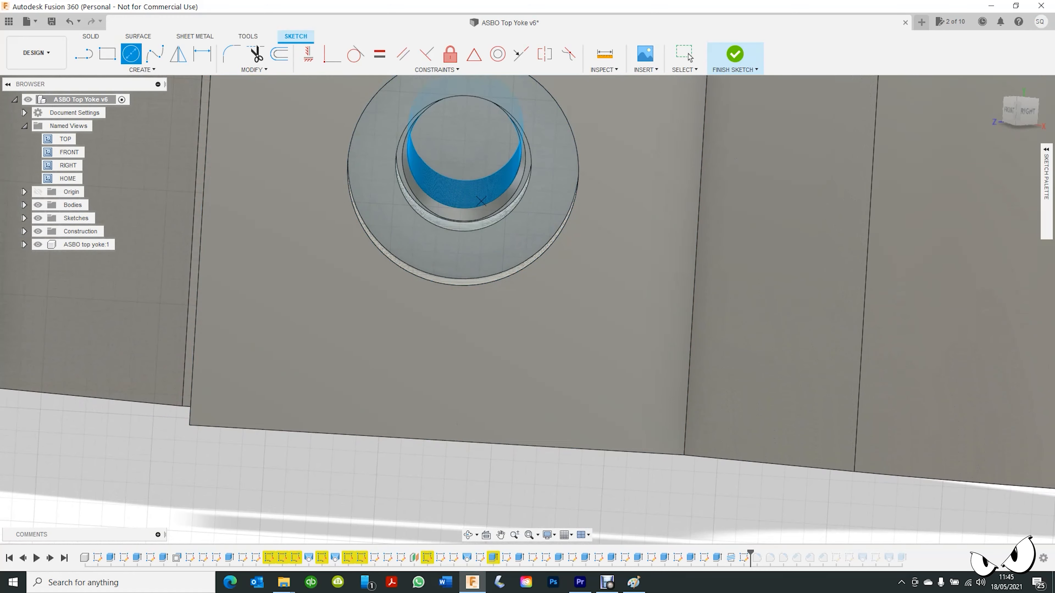
pyautogui.press('c')
pyautogui.rightClick(489, 199)
pyautogui.press('Escape')
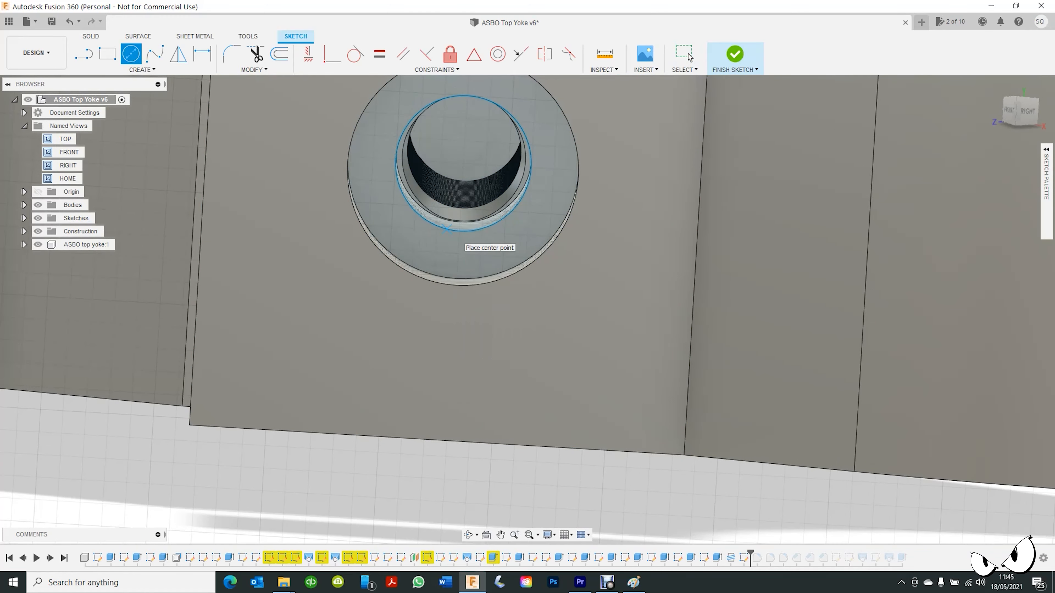
pyautogui.press('Escape')
pyautogui.hotkey('ctrl', 'z')
# Create a sketch on the first lug's outer side face around the counterbore and finish it
pyautogui.click(388, 405)
pyautogui.moveTo(388, 405); pyautogui.dragTo(471, 535, button='middle')
pyautogui.moveTo(470, 470)
pyautogui.keyDown('shift'); pyautogui.mouseDown(button='middle')
pyautogui.moveTo(471, 509)
pyautogui.moveTo(478, 461)
pyautogui.mouseUp(button='middle'); pyautogui.keyUp('shift')
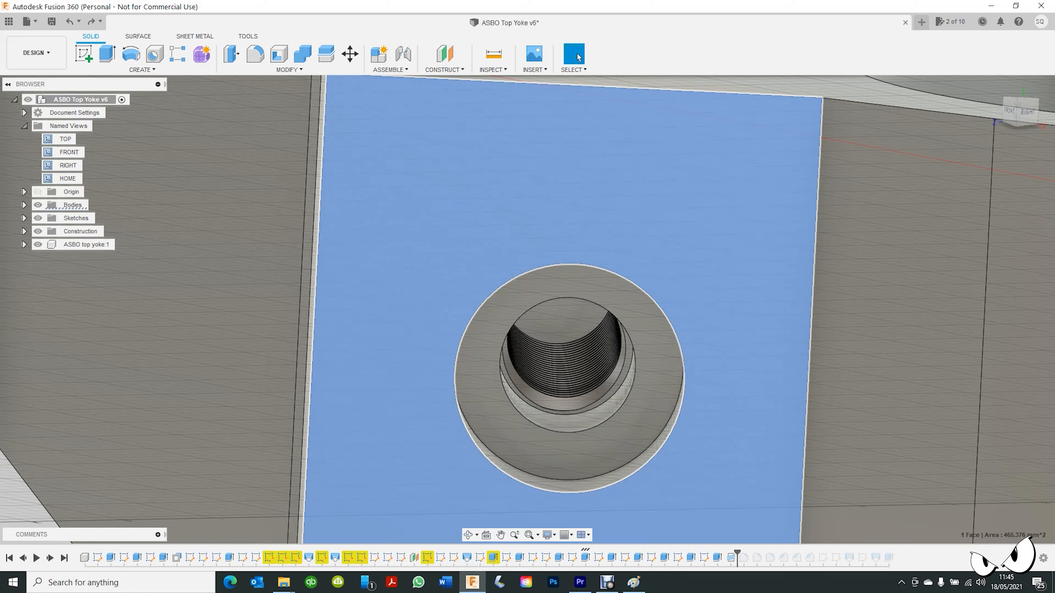
pyautogui.rightClick(670, 507)
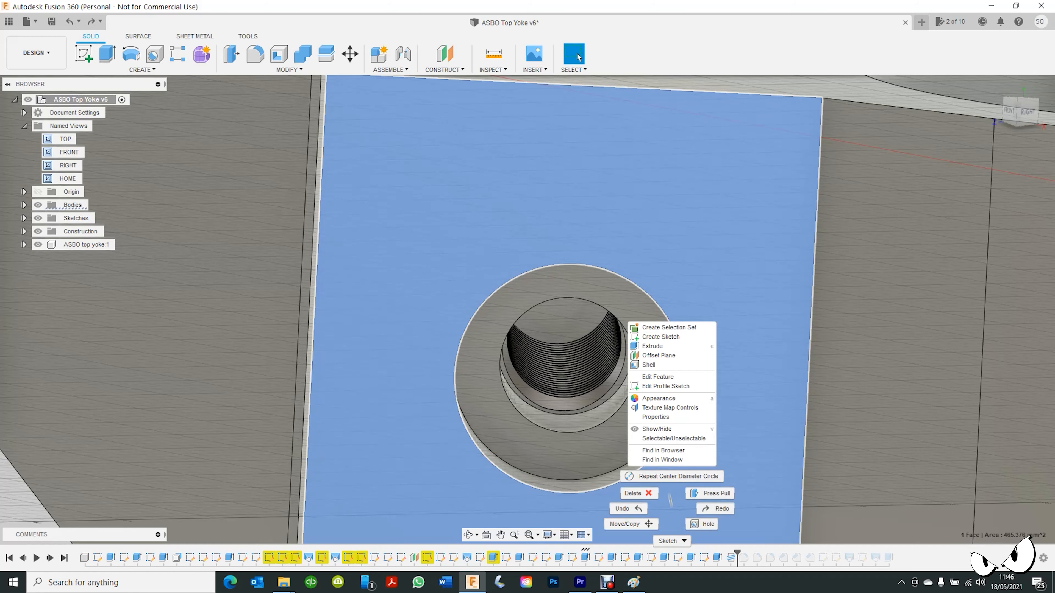
pyautogui.click(660, 336)
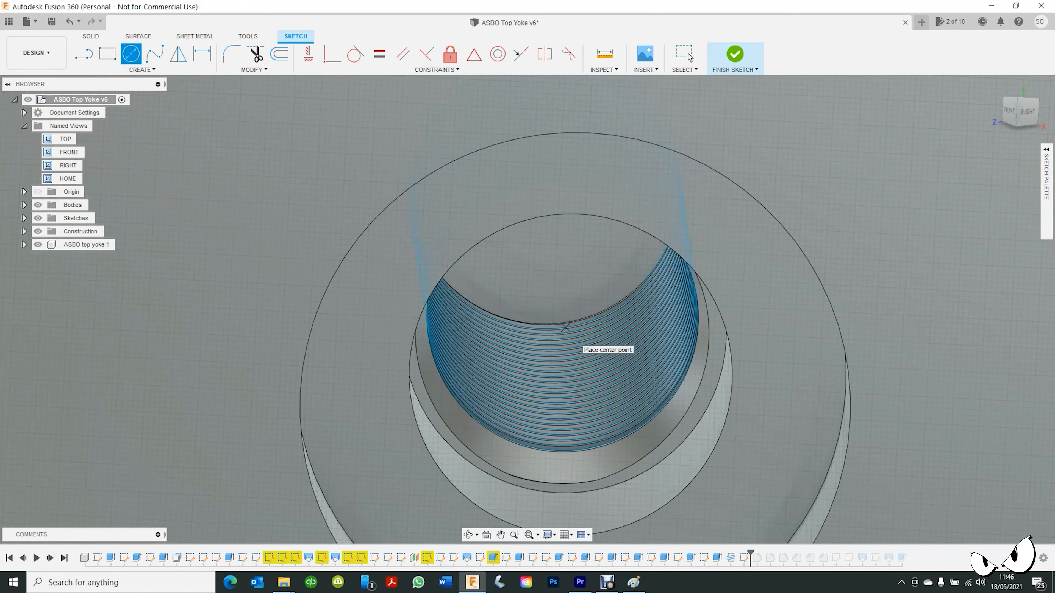
pyautogui.click(685, 54)
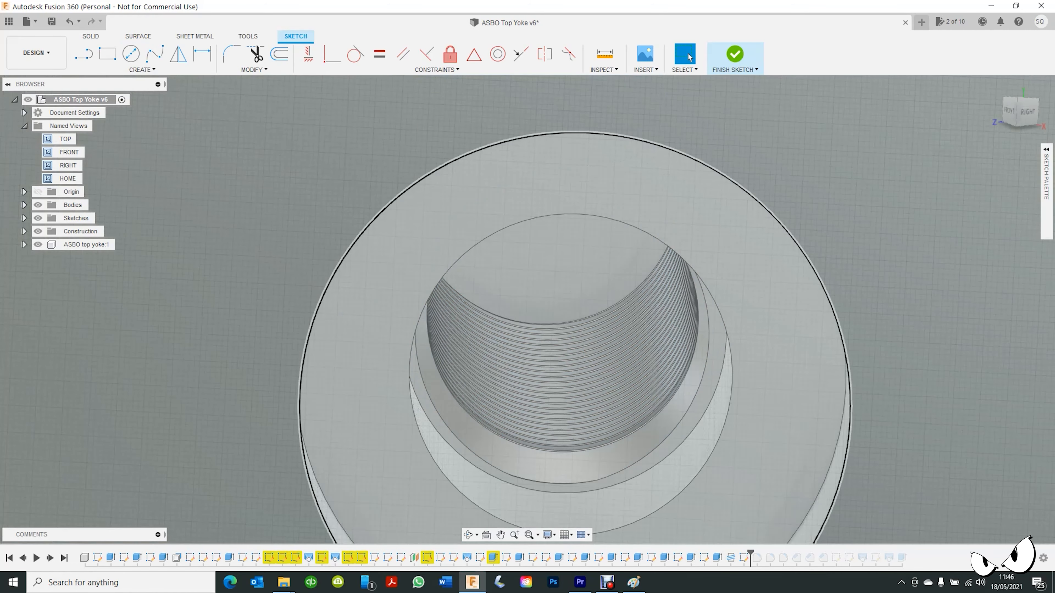
pyautogui.click(735, 54)
pyautogui.click(789, 158)
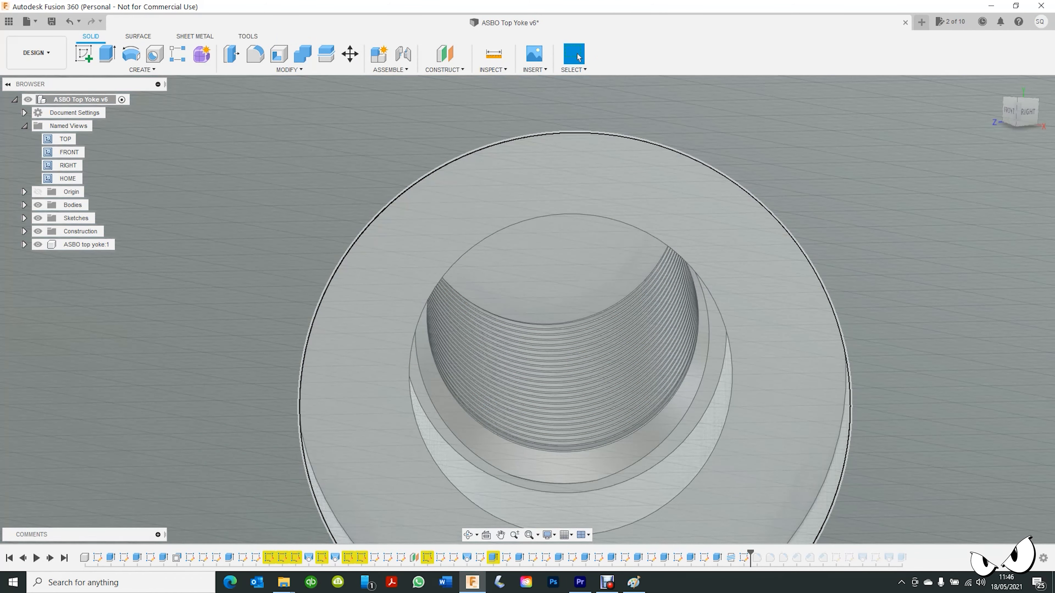
pyautogui.rightClick(455, 508)
pyautogui.click(445, 417)
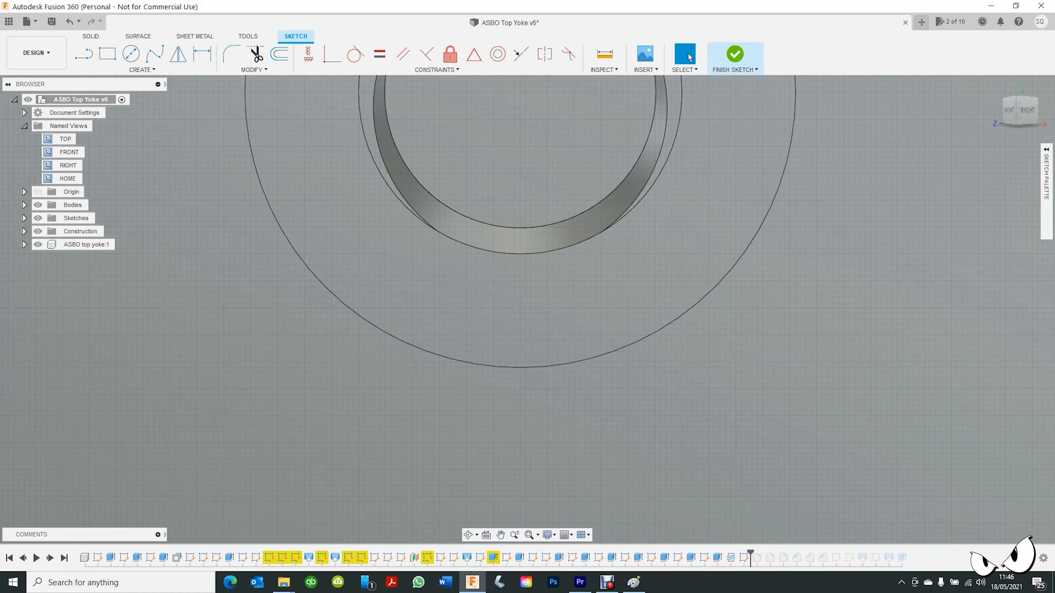
pyautogui.scroll(-4, 648, 209)
pyautogui.moveTo(648, 209); pyautogui.dragTo(651, 280, button='middle')
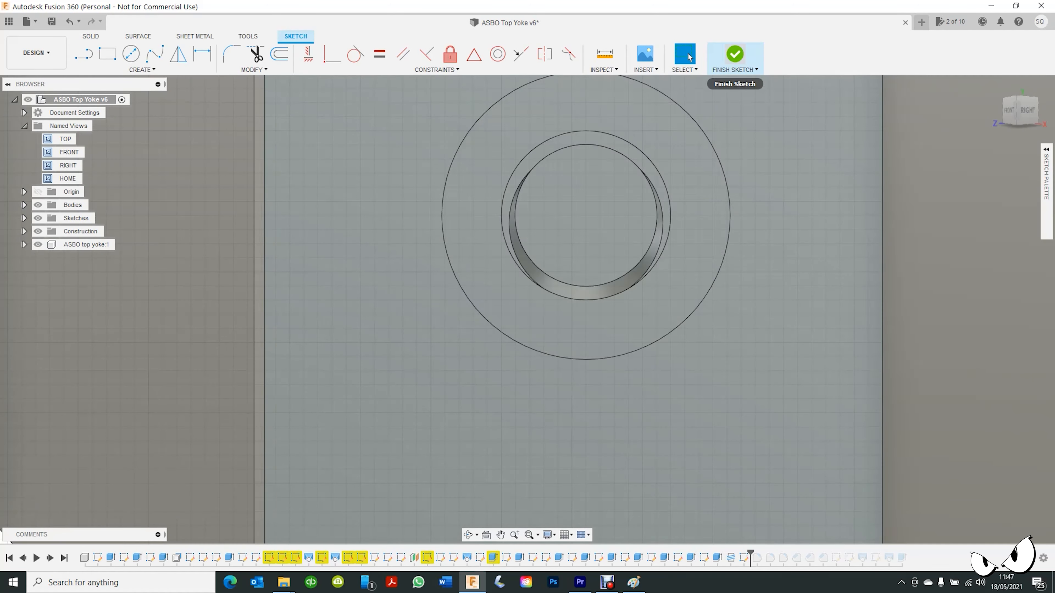
pyautogui.click(735, 55)
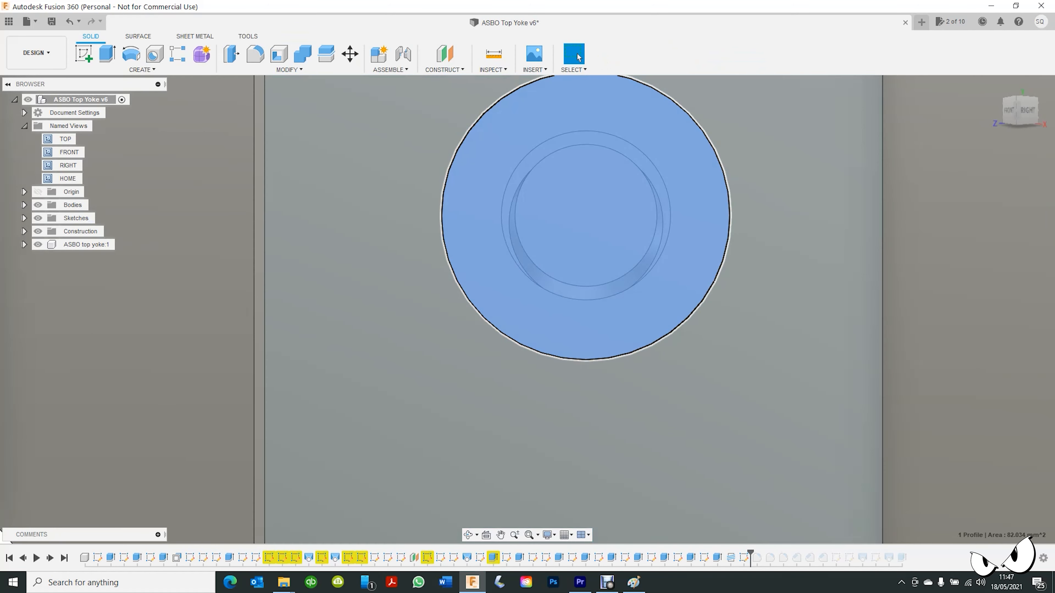
# Reopen the first lug's side-face sketch, draw a clearance-hole circle concentric with the counterbore, and finish the sketch
pyautogui.rightClick(564, 188)
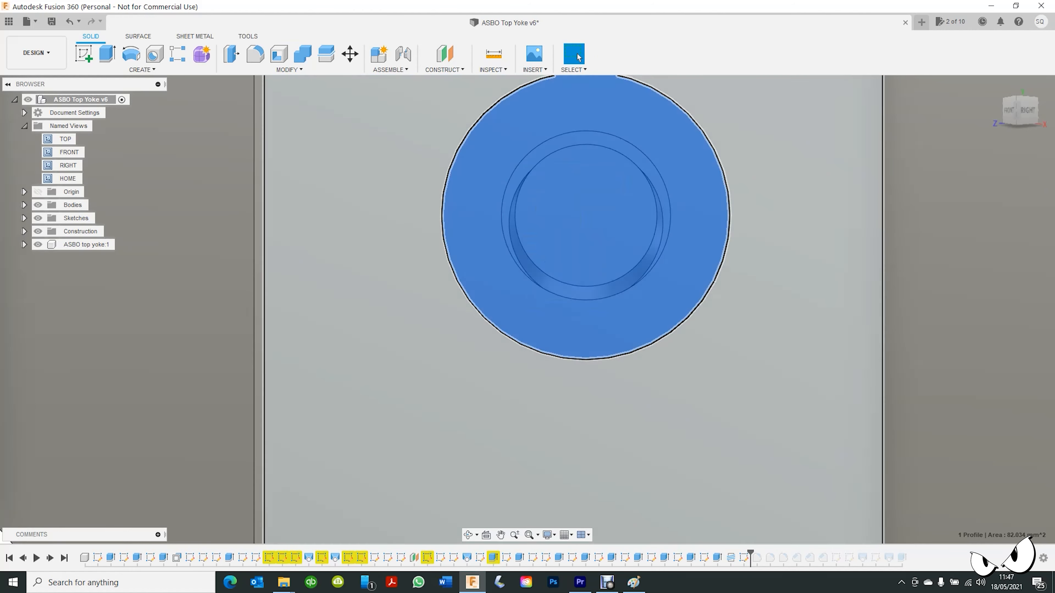
pyautogui.rightClick(627, 420)
pyautogui.click(634, 451)
pyautogui.click(577, 329)
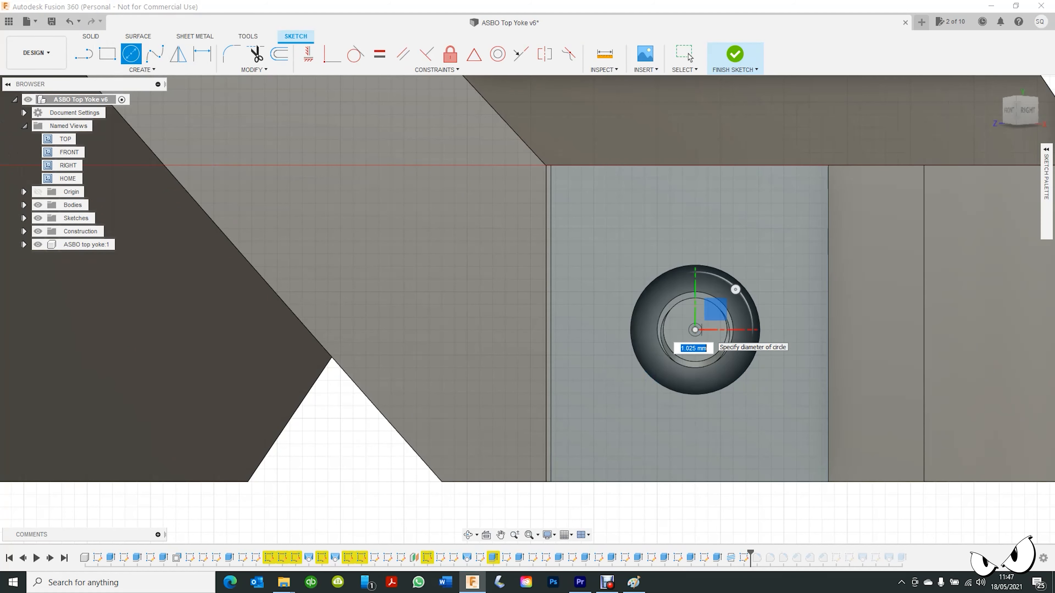
pyautogui.press('Escape')
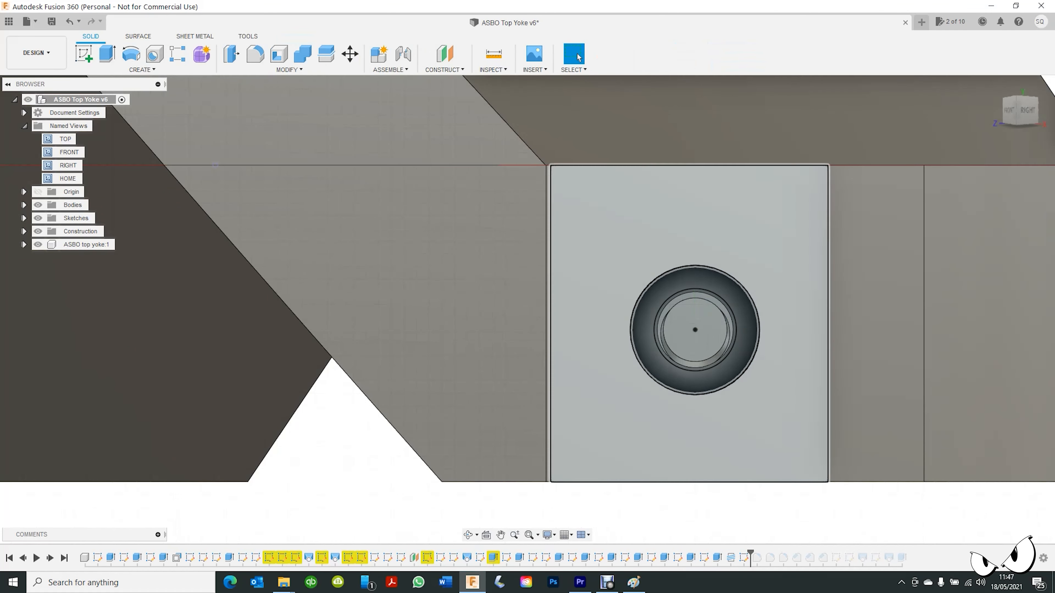
# Extrude the clearance-hole circle as a Cut through the first lug, using the To Object extent with the slit wall as target
pyautogui.click(695, 340)
pyautogui.press('e')
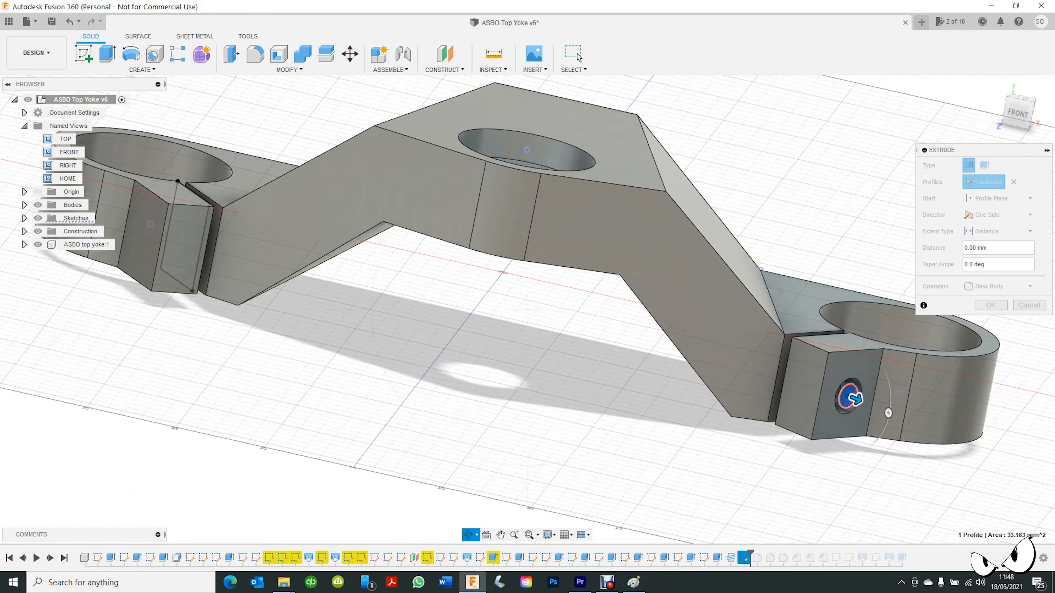
pyautogui.keyDown('shift'); pyautogui.moveTo(499, 332); pyautogui.dragTo(668, 344, button='middle'); pyautogui.keyUp('shift')
pyautogui.click(999, 231)
pyautogui.click(989, 258)
pyautogui.click(836, 323)
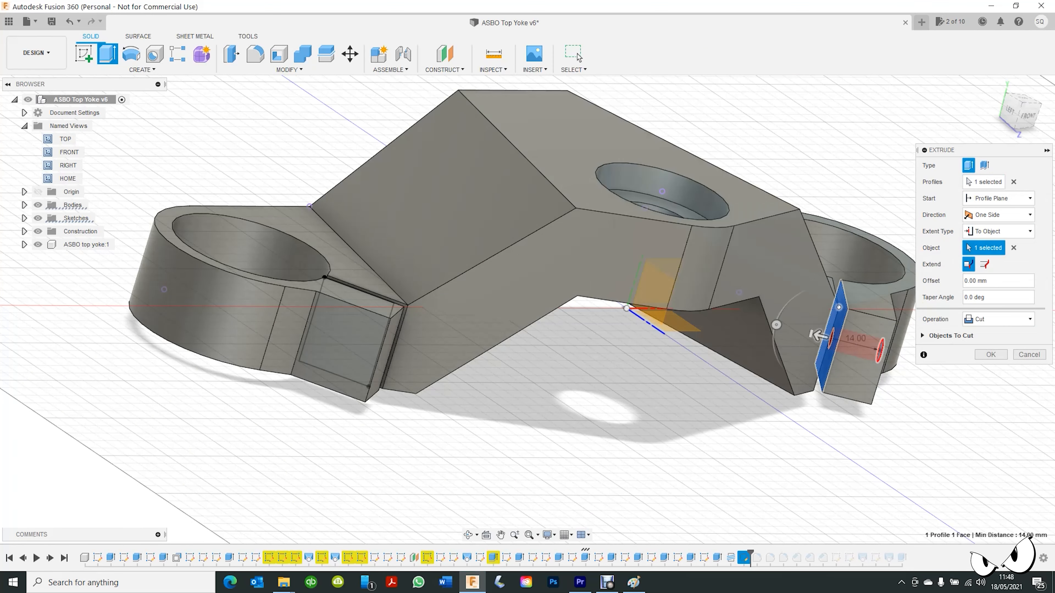
pyautogui.click(992, 355)
pyautogui.keyDown('shift'); pyautogui.moveTo(648, 345); pyautogui.dragTo(415, 320, button='middle'); pyautogui.keyUp('shift')
pyautogui.click(67, 178)
# Chamfer the counterbore's outer circular edge on the first lug by 0.5 mm, using Equal Distance
pyautogui.scroll(8, 665, 422)
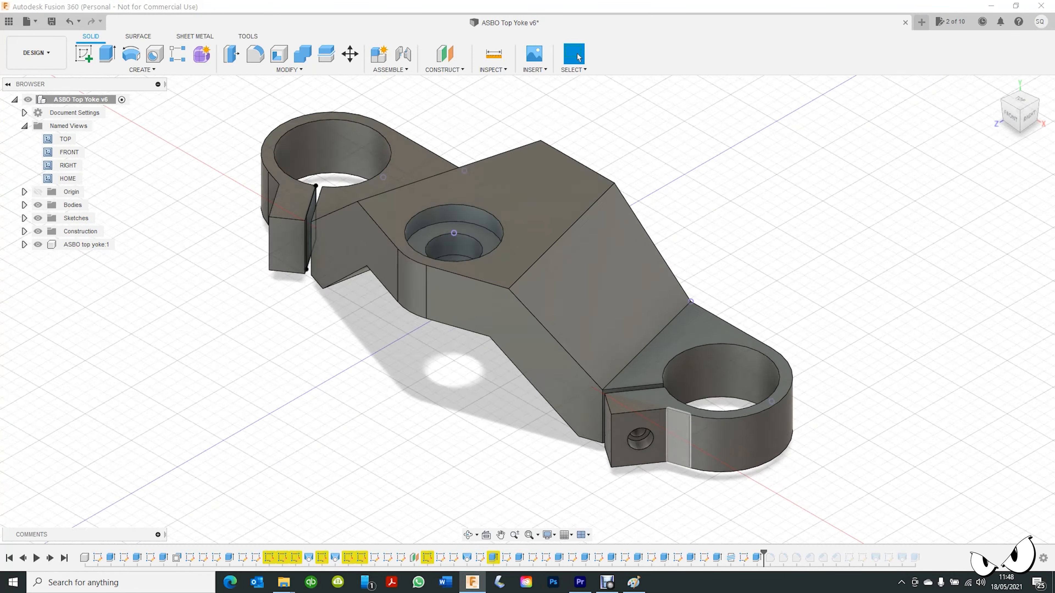
pyautogui.click(620, 501)
pyautogui.click(290, 70)
pyautogui.click(266, 106)
pyautogui.write('0.5')
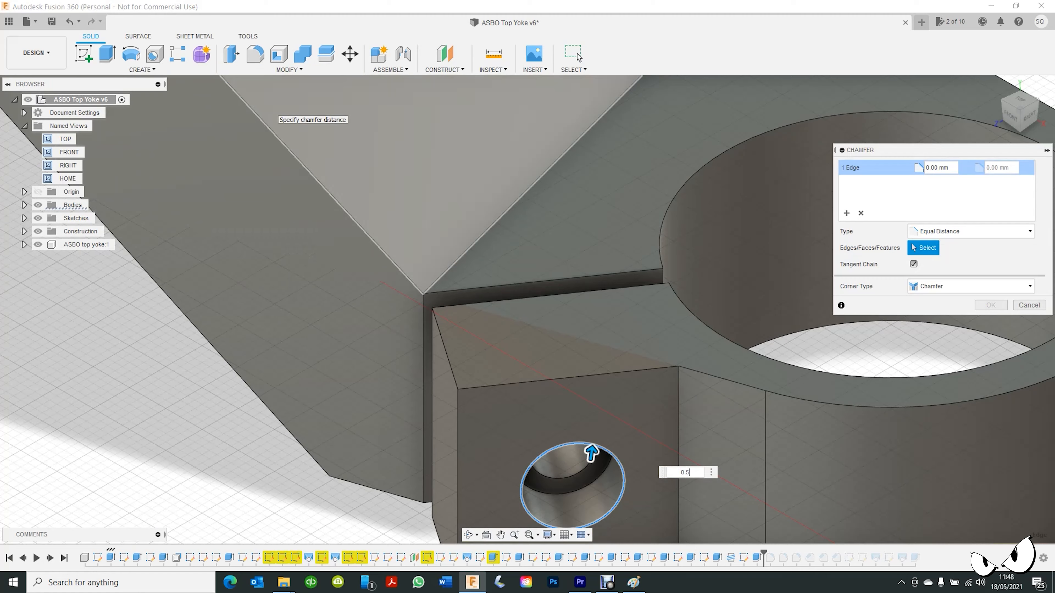
pyautogui.press('Return')
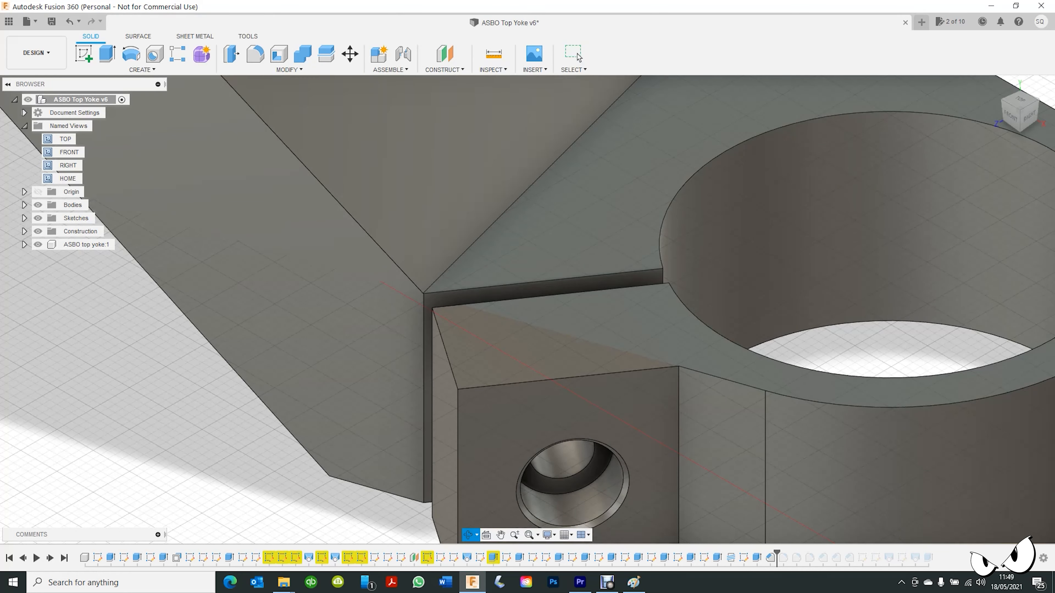
pyautogui.keyDown('shift'); pyautogui.moveTo(527, 316); pyautogui.dragTo(524, 249, button='middle'); pyautogui.keyUp('shift')
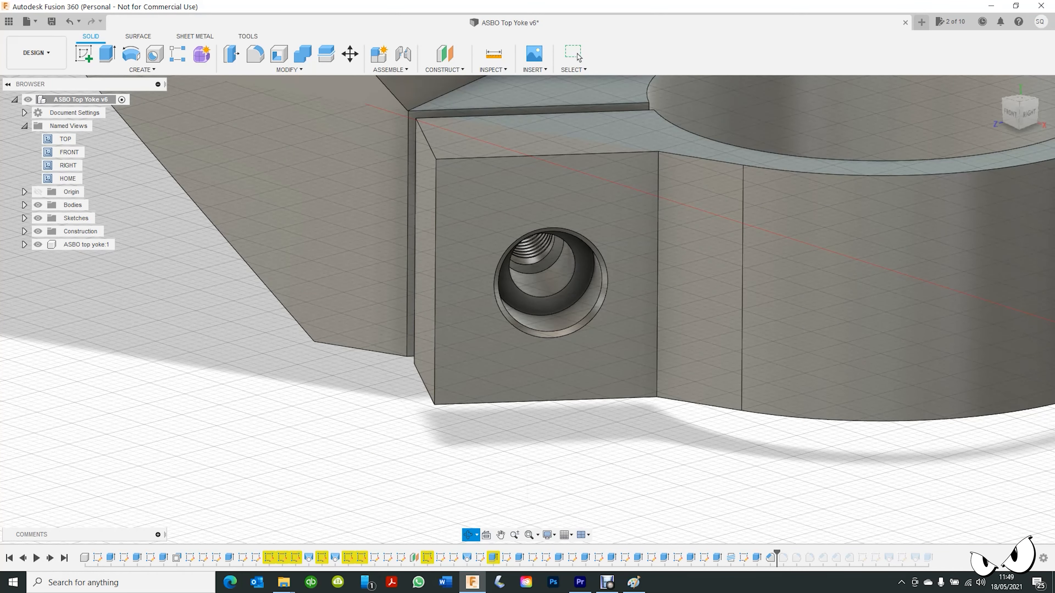
# Create a sketch on the second lug's outer side face and draw a 10.22 mm diameter circle in its middle
pyautogui.click(68, 179)
pyautogui.keyDown('shift'); pyautogui.moveTo(415, 333); pyautogui.dragTo(602, 357, button='middle'); pyautogui.keyUp('shift')
pyautogui.rightClick(438, 441)
pyautogui.click(427, 268)
pyautogui.press('c')
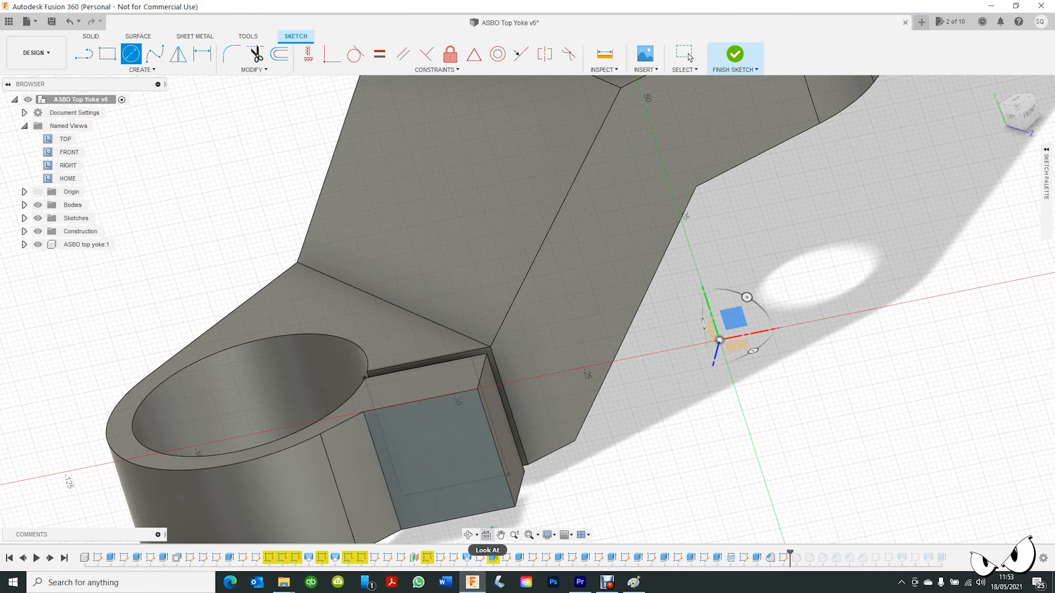
pyautogui.keyDown('shift'); pyautogui.moveTo(484, 520); pyautogui.dragTo(470, 399, button='middle'); pyautogui.keyUp('shift')
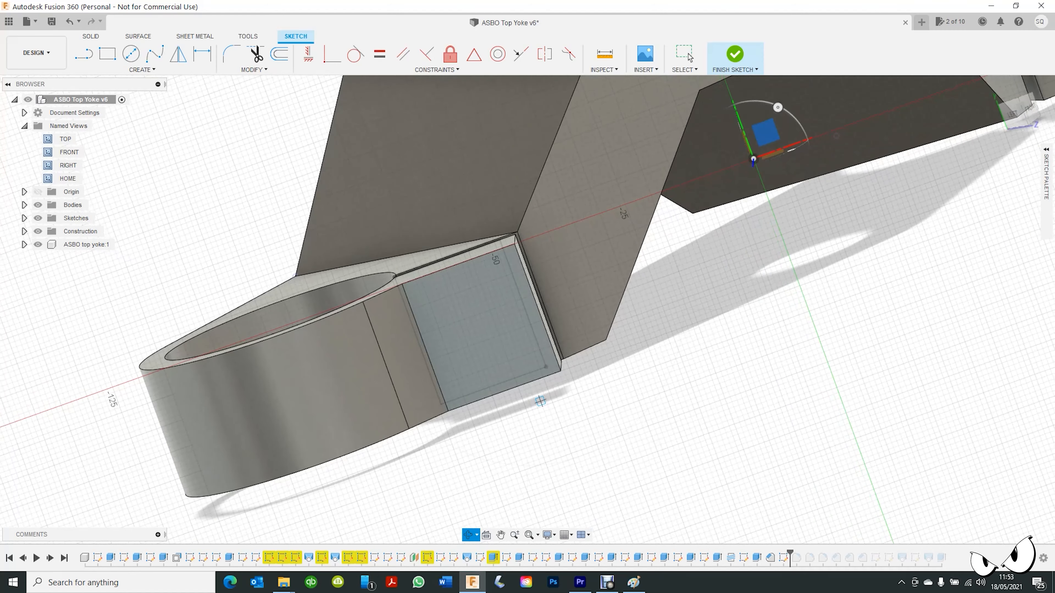
pyautogui.click(481, 331)
pyautogui.write('10.22')
pyautogui.press('Return')
# Extrude the 10.22 mm circle by -6 mm to cut a counterbore into the second lug
pyautogui.press('e')
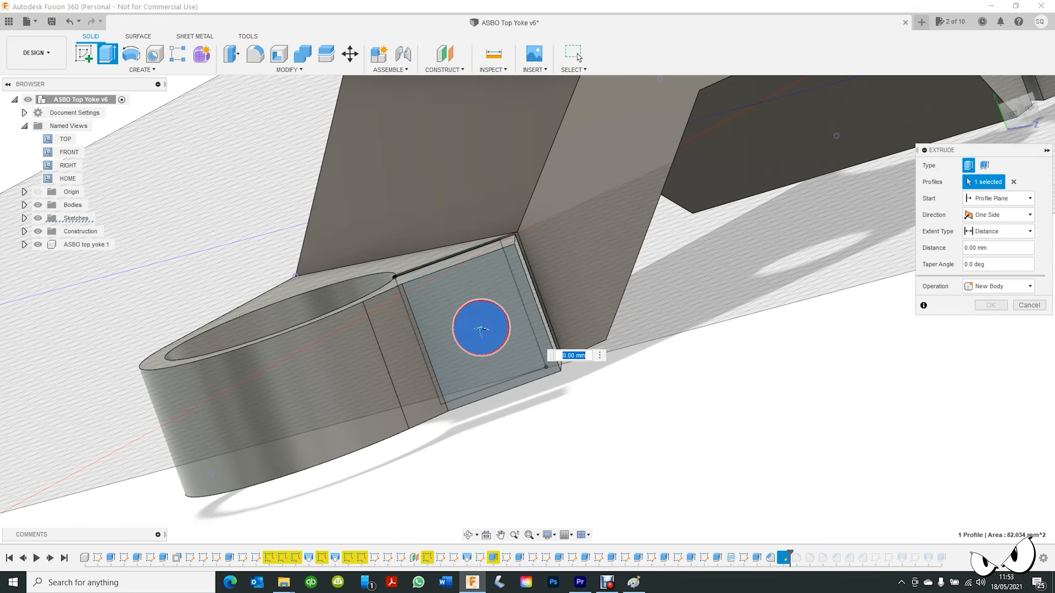
pyautogui.keyDown('shift'); pyautogui.moveTo(482, 333); pyautogui.dragTo(462, 422, button='middle'); pyautogui.keyUp('shift')
pyautogui.write('-6')
pyautogui.press('Return')
# Sketch a 6.5 mm diameter clearance-hole circle on the second lug's counterbore floor, concentric with the counterbore
pyautogui.rightClick(462, 425)
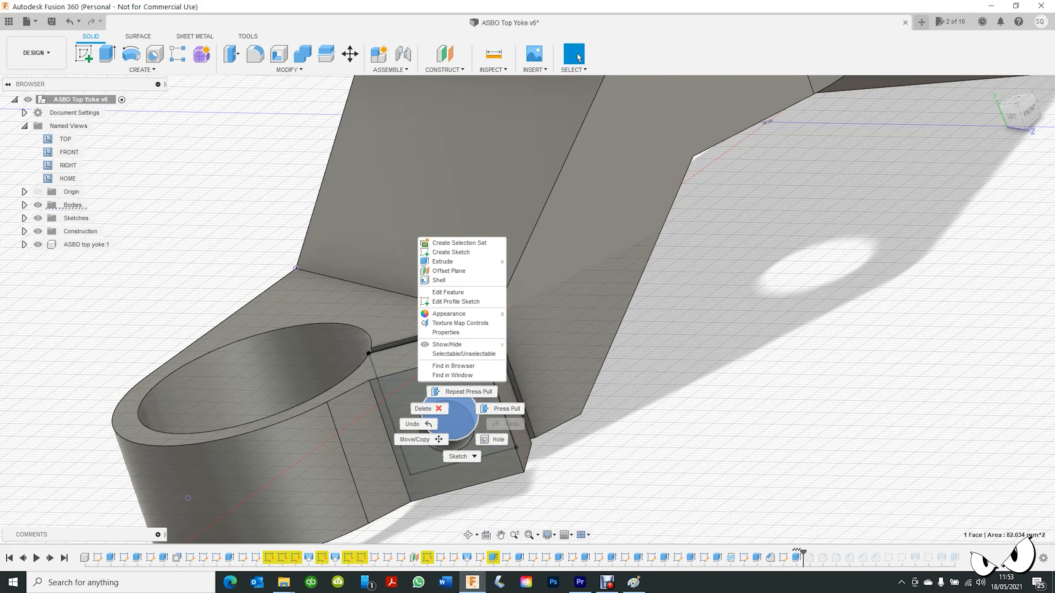
pyautogui.click(451, 252)
pyautogui.click(452, 421)
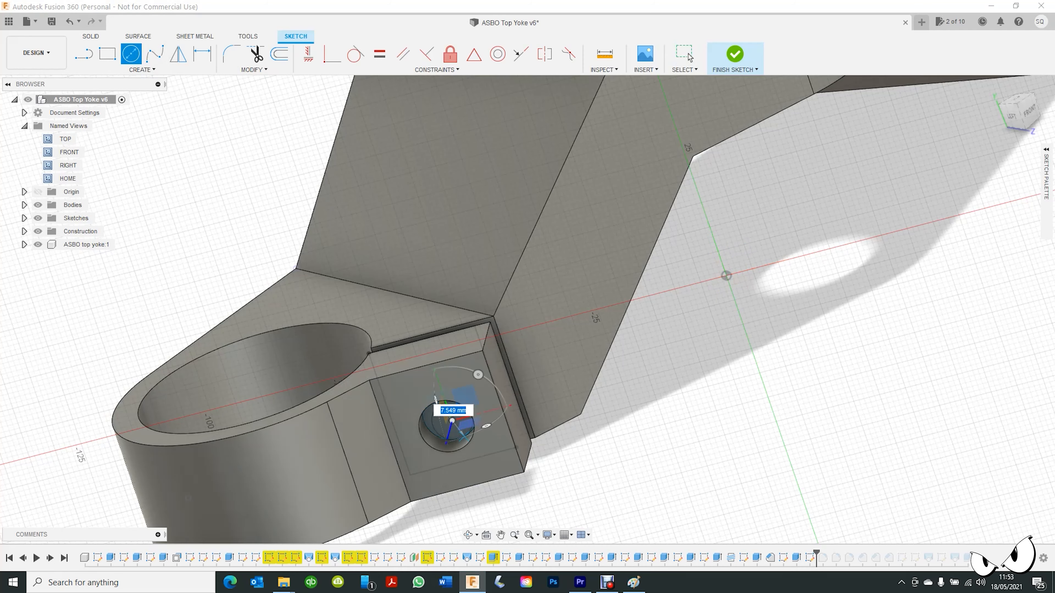
pyautogui.press('Escape')
pyautogui.keyDown('shift'); pyautogui.moveTo(452, 421); pyautogui.dragTo(462, 345, button='middle'); pyautogui.keyUp('shift')
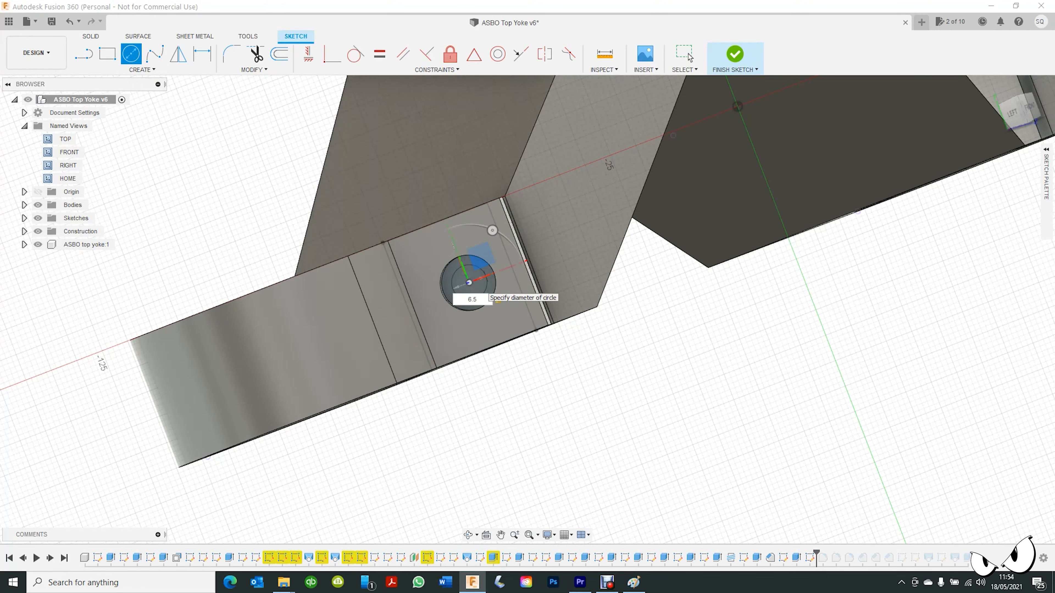
# Extrude the 6.5 mm circle as a Cut through the second lug, using the To Object extent with its slit wall as target
pyautogui.press('e')
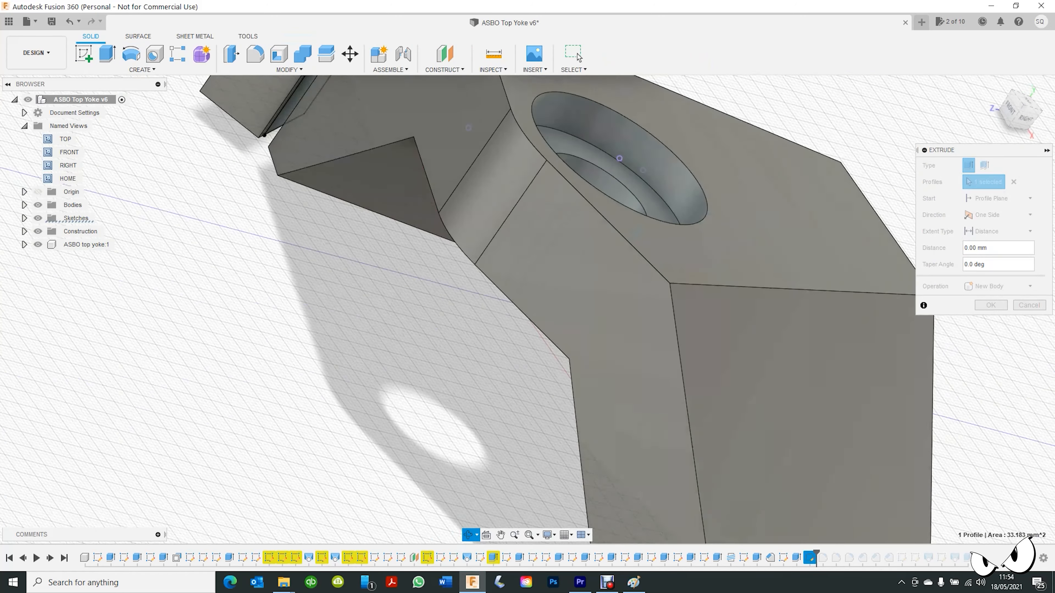
pyautogui.moveTo(516, 249); pyautogui.dragTo(550, 397, button='middle')
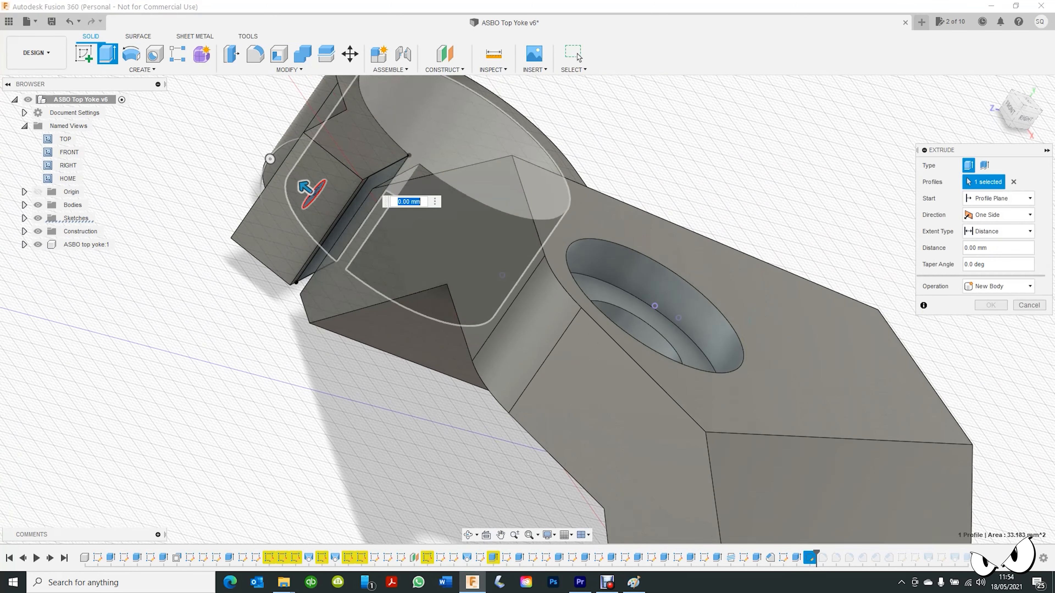
pyautogui.click(998, 231)
pyautogui.click(993, 261)
pyautogui.click(356, 221)
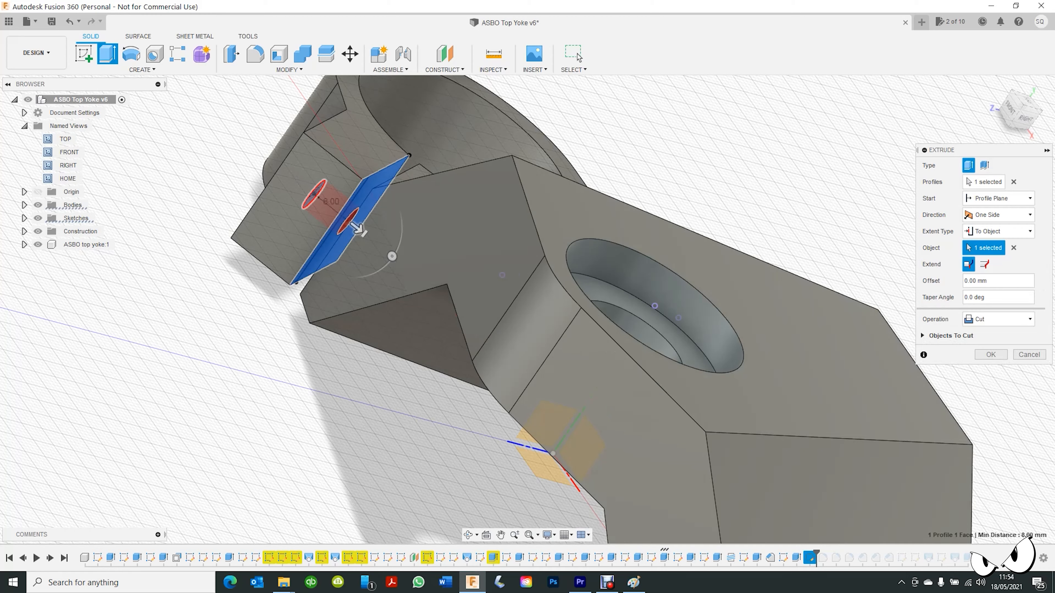
pyautogui.press('Return')
# Create a sketch on the yoke-side slit wall opposite the second lug and finish it
pyautogui.moveTo(415, 291)
pyautogui.keyDown('shift'); pyautogui.mouseDown(button='middle')
pyautogui.moveTo(552, 266)
pyautogui.moveTo(544, 357)
pyautogui.moveTo(557, 347)
pyautogui.mouseUp(button='middle'); pyautogui.keyUp('shift')
pyautogui.click(437, 374)
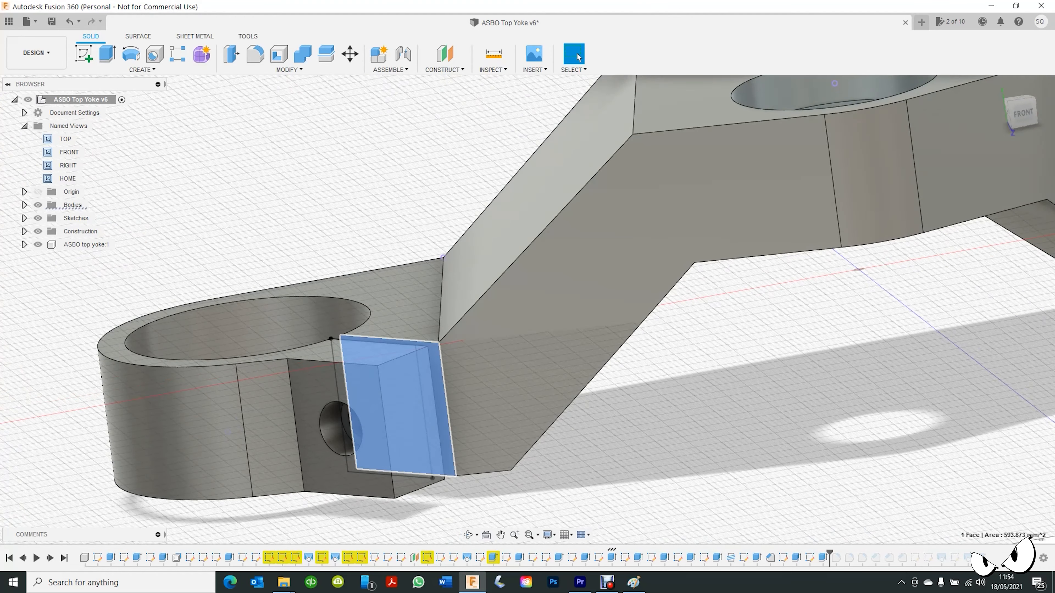
pyautogui.rightClick(438, 373)
pyautogui.click(423, 433)
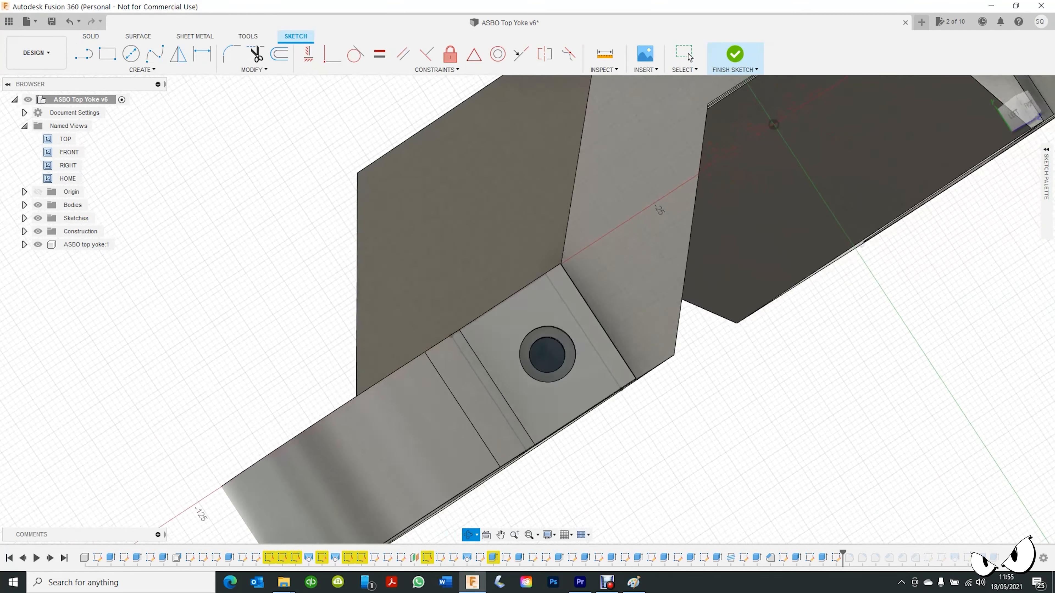
pyautogui.click(735, 54)
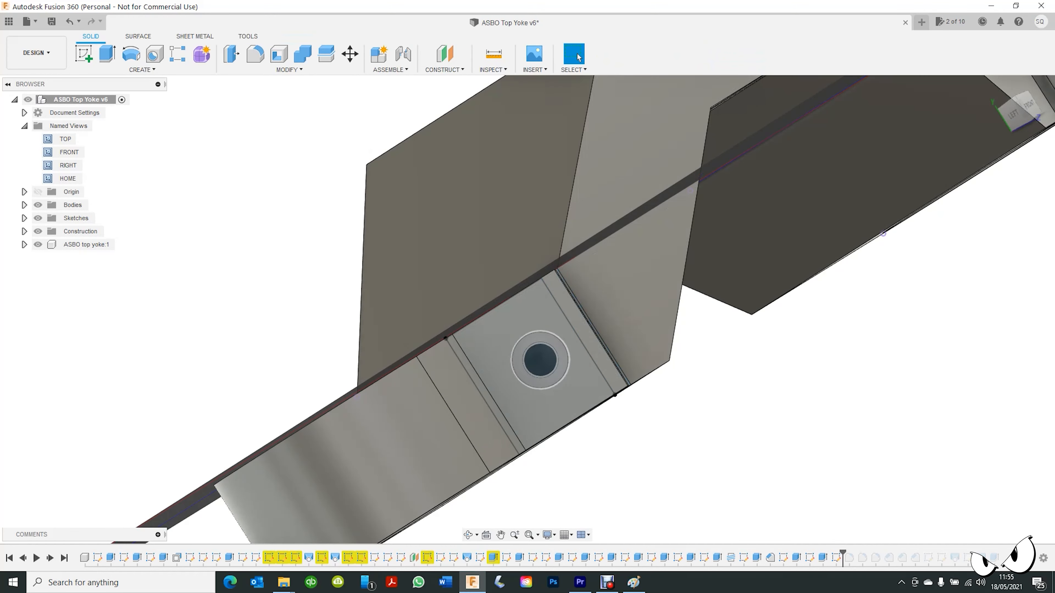
# Start another sketch from the surface inside the second lug's bore, draw a circle concentric with the bore, and finish it
pyautogui.rightClick(539, 360)
pyautogui.click(477, 357)
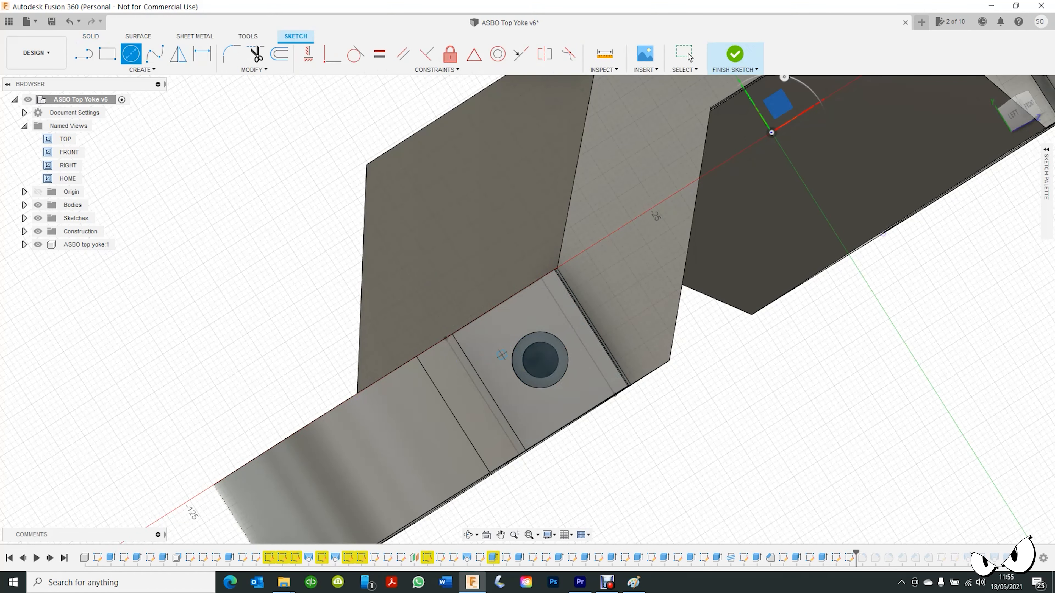
pyautogui.press('Return')
pyautogui.click(735, 55)
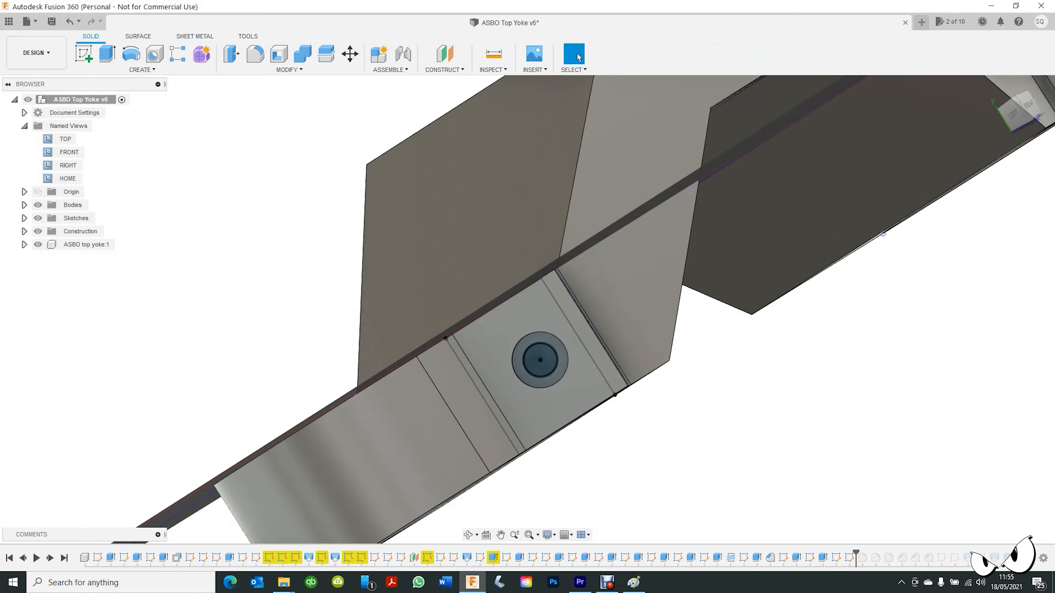
# Extrude the circle in the second lug's bore by -20 mm
pyautogui.scroll(6, 538, 363)
pyautogui.write('e-20')
pyautogui.press('Return')
pyautogui.keyDown('shift'); pyautogui.moveTo(548, 362); pyautogui.dragTo(511, 364, button='middle'); pyautogui.keyUp('shift')
pyautogui.click(511, 364)
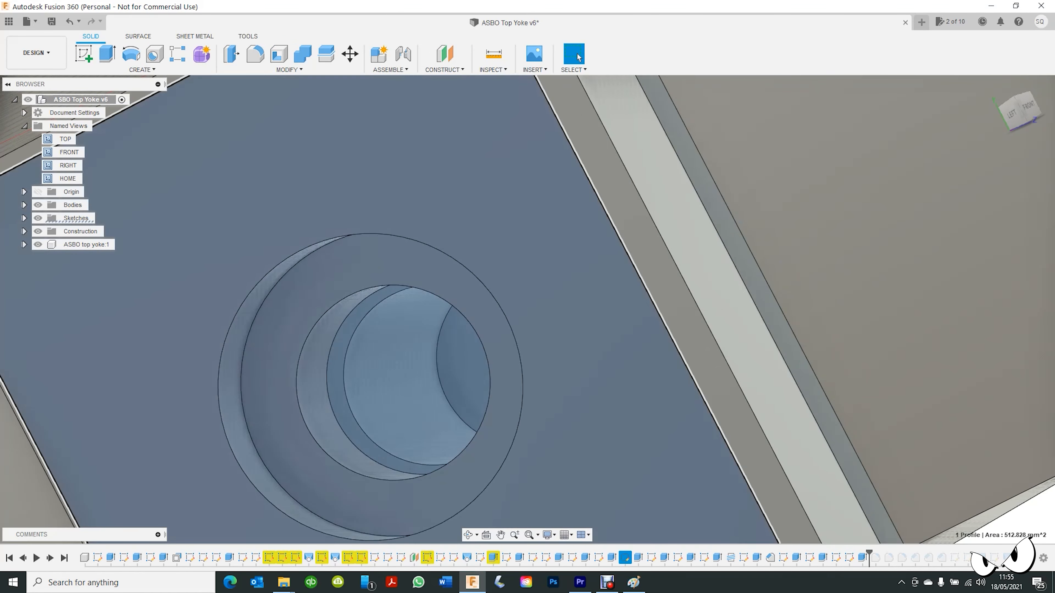
# Examine the extruded hole around the second lug's slit and undo the extrusion
pyautogui.scroll(-4, 544, 399)
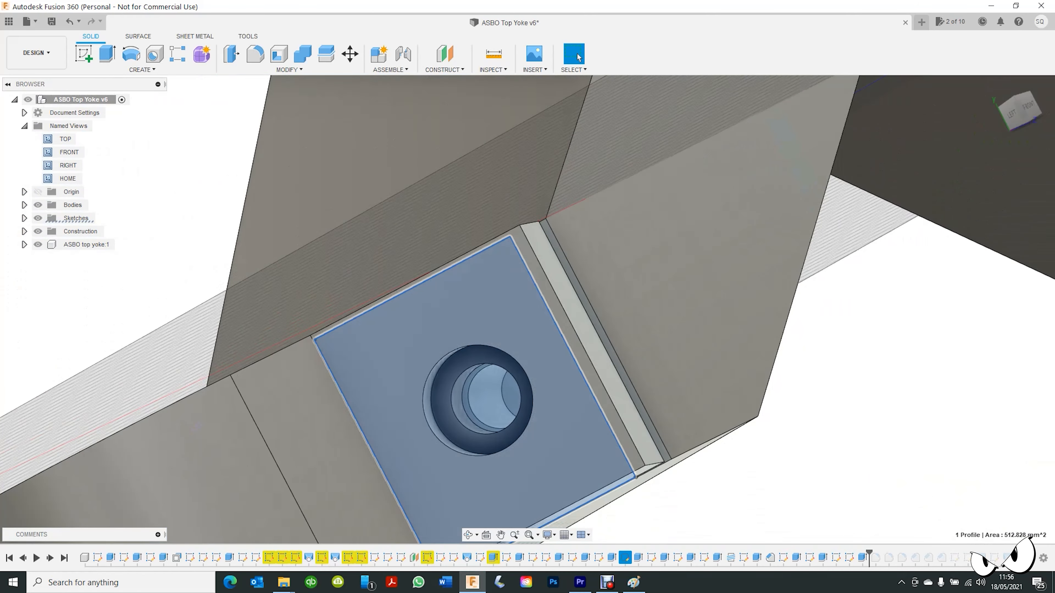
pyautogui.keyDown('shift'); pyautogui.moveTo(544, 399); pyautogui.dragTo(461, 411, button='middle'); pyautogui.keyUp('shift')
pyautogui.keyDown('shift'); pyautogui.moveTo(527, 353); pyautogui.dragTo(540, 227, button='middle'); pyautogui.keyUp('shift')
pyautogui.scroll(-4, 557, 407)
pyautogui.scroll(4, 452, 395)
pyautogui.keyDown('shift'); pyautogui.moveTo(453, 394); pyautogui.dragTo(374, 290, button='middle'); pyautogui.keyUp('shift')
pyautogui.press('Escape')
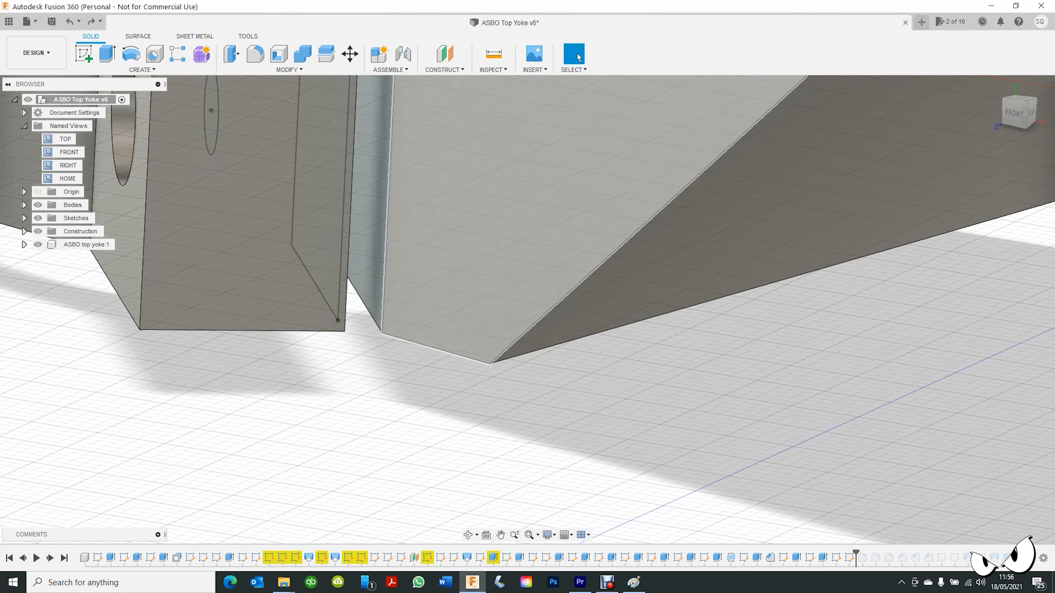
pyautogui.hotkey('ctrl', 'z')
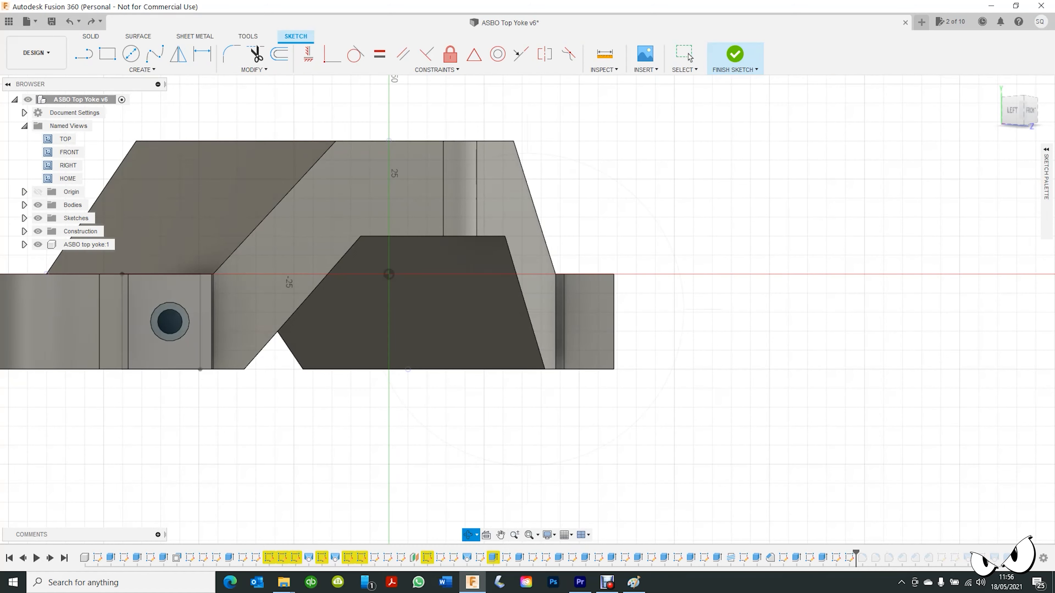
# Redraw the circle centred in the second lug's bore in a sketch and finish the sketch
pyautogui.keyDown('shift'); pyautogui.moveTo(374, 274); pyautogui.dragTo(199, 291, button='middle'); pyautogui.keyUp('shift')
pyautogui.rightClick(162, 295)
pyautogui.click(162, 327)
pyautogui.click(125, 311)
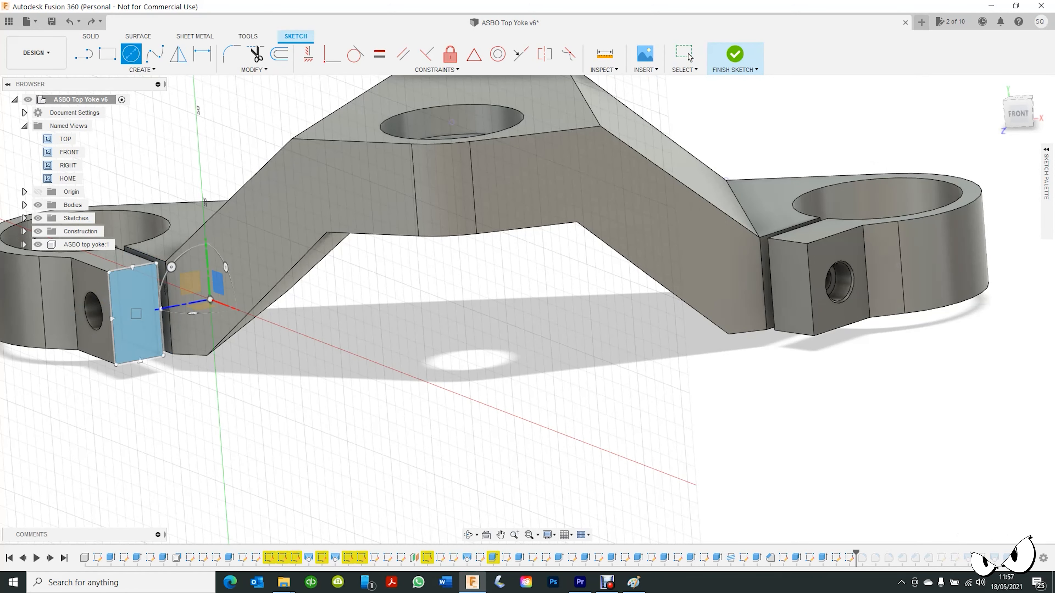
pyautogui.keyDown('shift'); pyautogui.moveTo(266, 403); pyautogui.dragTo(954, 386, button='middle'); pyautogui.keyUp('shift')
pyautogui.click(179, 346)
pyautogui.click(178, 346)
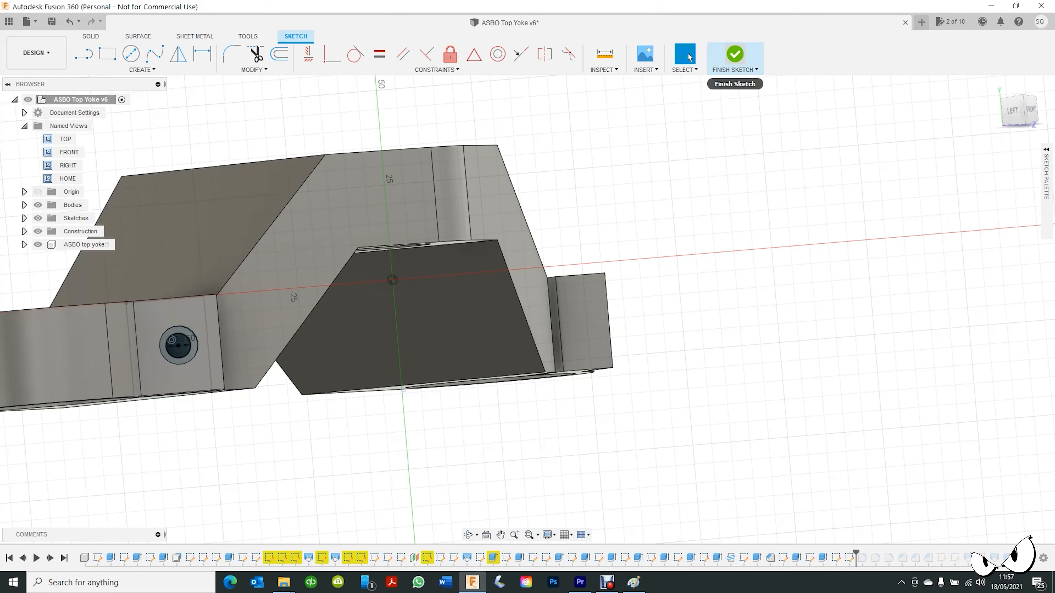
pyautogui.click(734, 55)
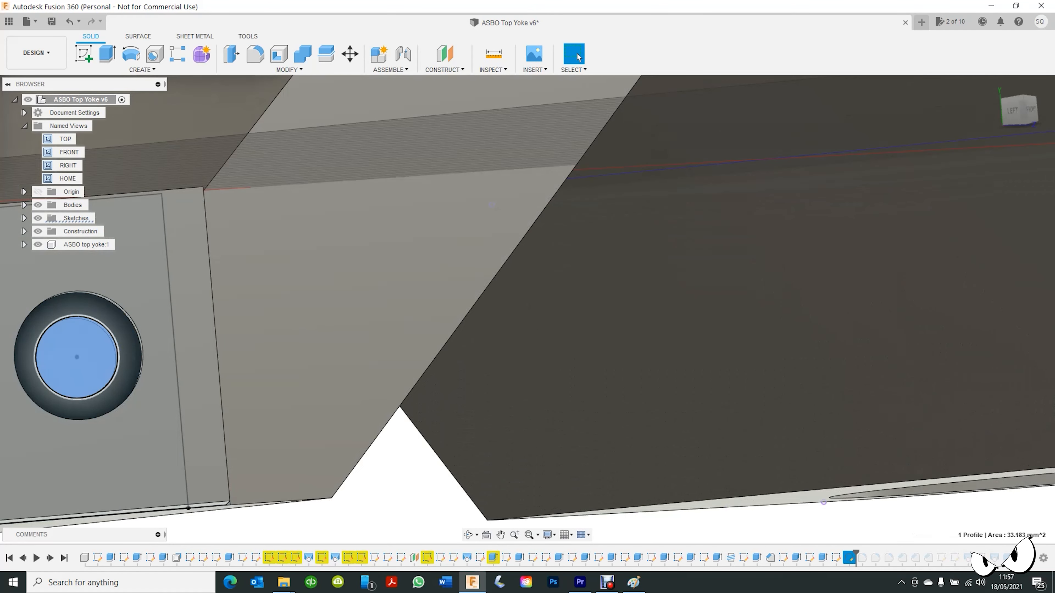
pyautogui.press('e')
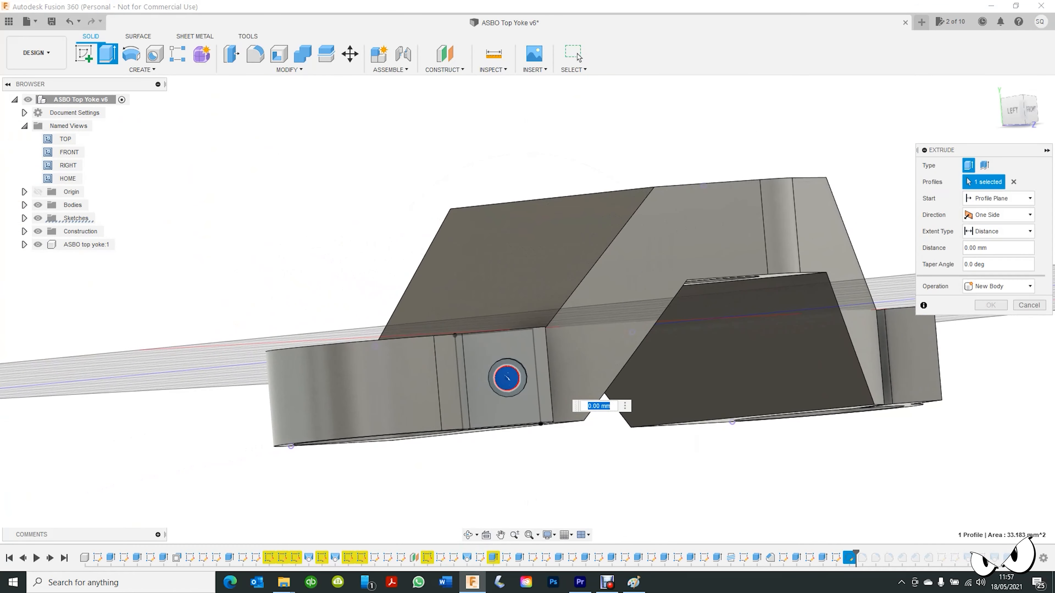
pyautogui.press('Escape')
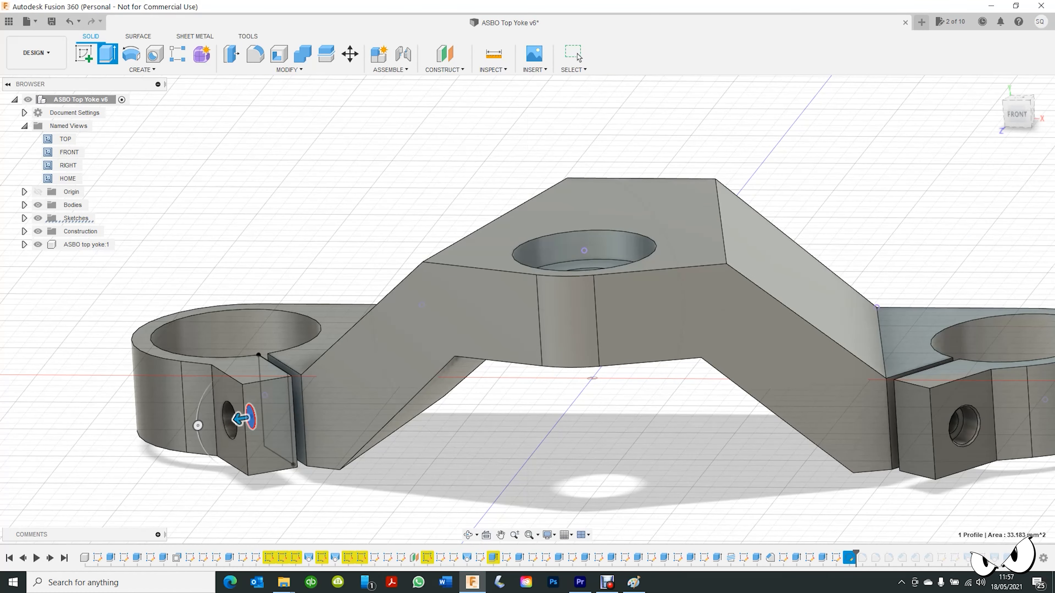
pyautogui.scroll(6, 294, 420)
pyautogui.keyDown('shift'); pyautogui.moveTo(294, 420); pyautogui.dragTo(224, 307, button='middle'); pyautogui.keyUp('shift')
pyautogui.moveTo(582, 291); pyautogui.dragTo(552, 330)
pyautogui.press('Escape')
pyautogui.click(468, 536)
# Sketch a 6 mm diameter circle on the yoke-side slit wall, concentric with the second lug's bore
pyautogui.rightClick(262, 362)
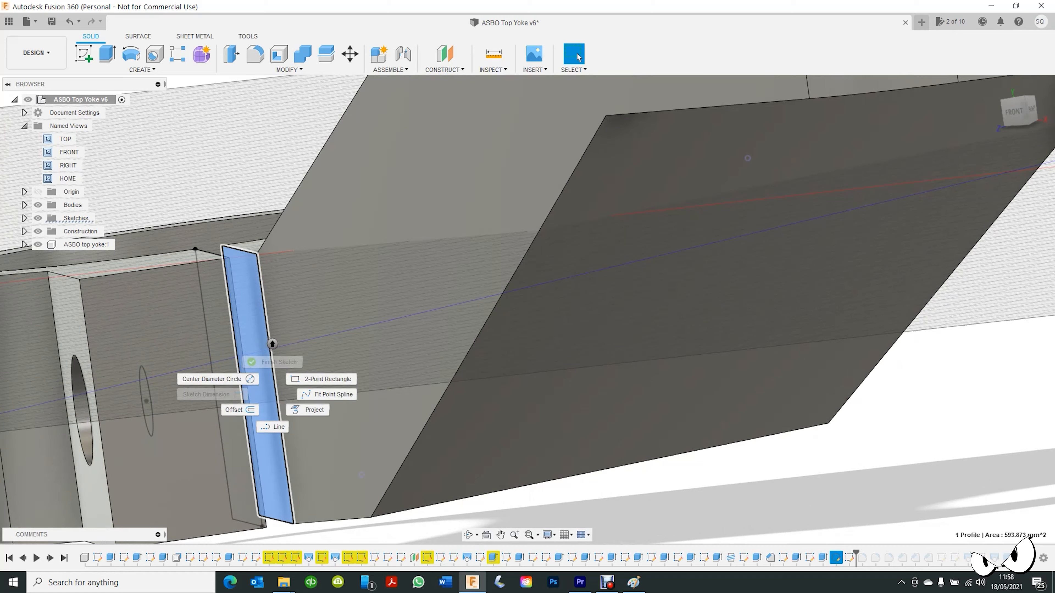
pyautogui.click(249, 431)
pyautogui.moveTo(117, 470); pyautogui.dragTo(550, 316, button='middle')
pyautogui.scroll(6, 530, 303)
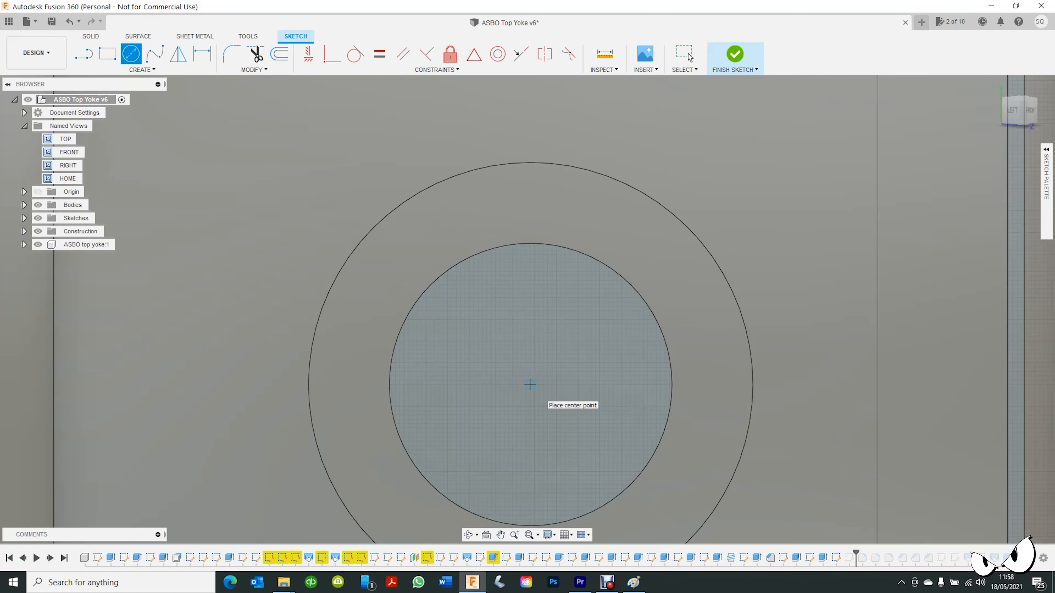
pyautogui.write('6')
pyautogui.press('Return')
# Extrude the 6 mm circle by -30 mm to cut the pinch-bolt hole into the yoke behind the slit
pyautogui.press('e')
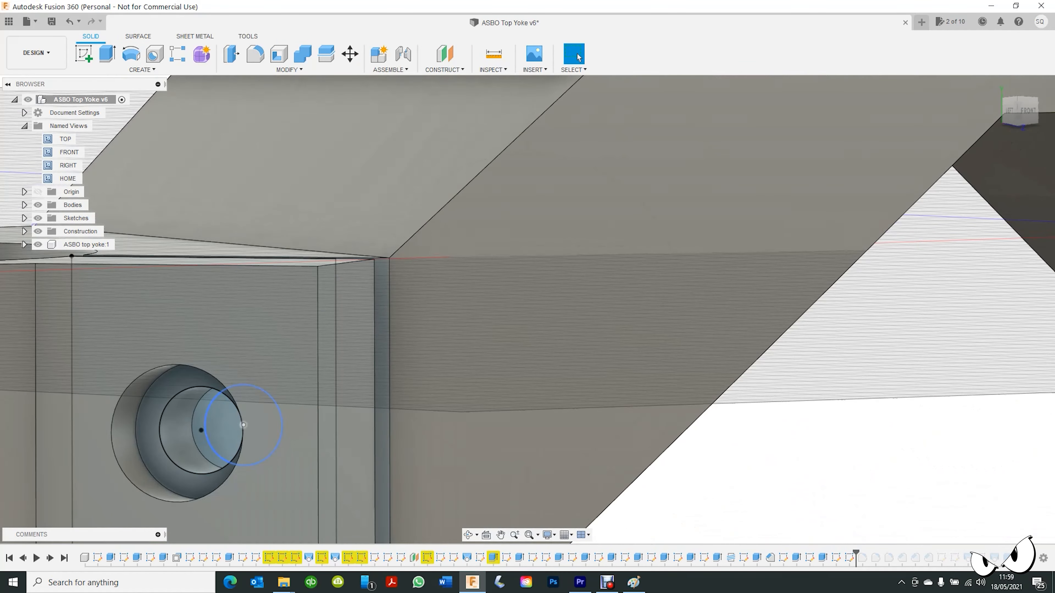
pyautogui.scroll(-4, 457, 395)
pyautogui.keyDown('shift'); pyautogui.moveTo(457, 394); pyautogui.dragTo(274, 378, button='middle'); pyautogui.keyUp('shift')
pyautogui.scroll(5, 480, 273)
pyautogui.click(479, 273)
pyautogui.write('e-30')
pyautogui.press('Return')
# Apply a thread to the wall of the second clamp's pinch-bolt hole and return to the home view
pyautogui.click(485, 339)
pyautogui.write('sthread')
pyautogui.press('Return')
pyautogui.click(958, 181)
pyautogui.click(992, 316)
pyautogui.click(68, 179)
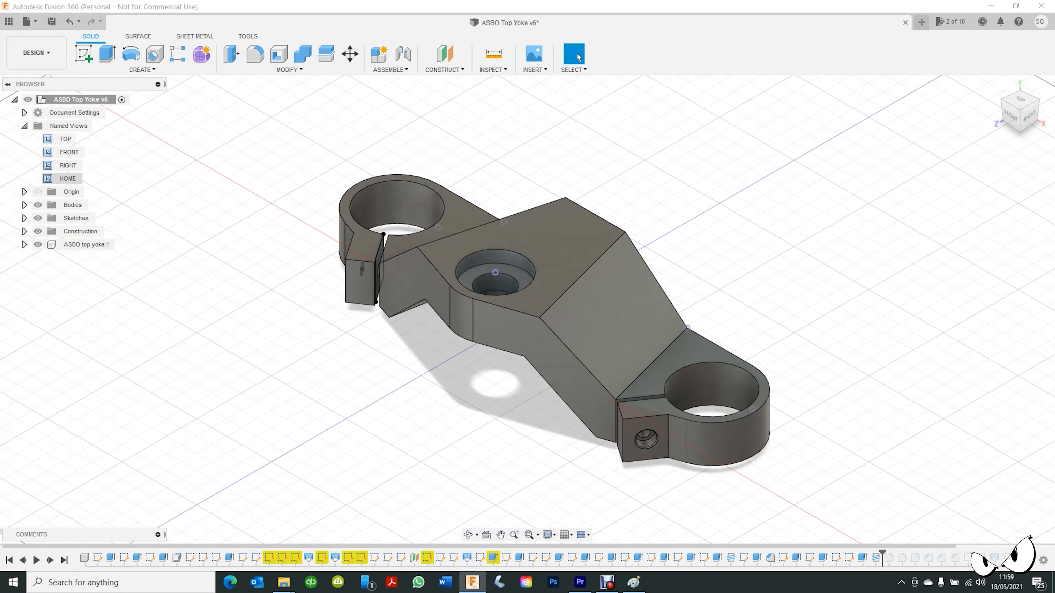
# Chamfer the counterbore's outer circular edge on the second lug by 0.5 mm
pyautogui.keyDown('shift'); pyautogui.moveTo(232, 307); pyautogui.dragTo(357, 303, button='middle'); pyautogui.keyUp('shift')
pyautogui.scroll(6, 323, 363)
pyautogui.keyDown('shift'); pyautogui.moveTo(324, 363); pyautogui.dragTo(387, 333, button='middle'); pyautogui.keyUp('shift')
pyautogui.click(333, 345)
pyautogui.click(289, 70)
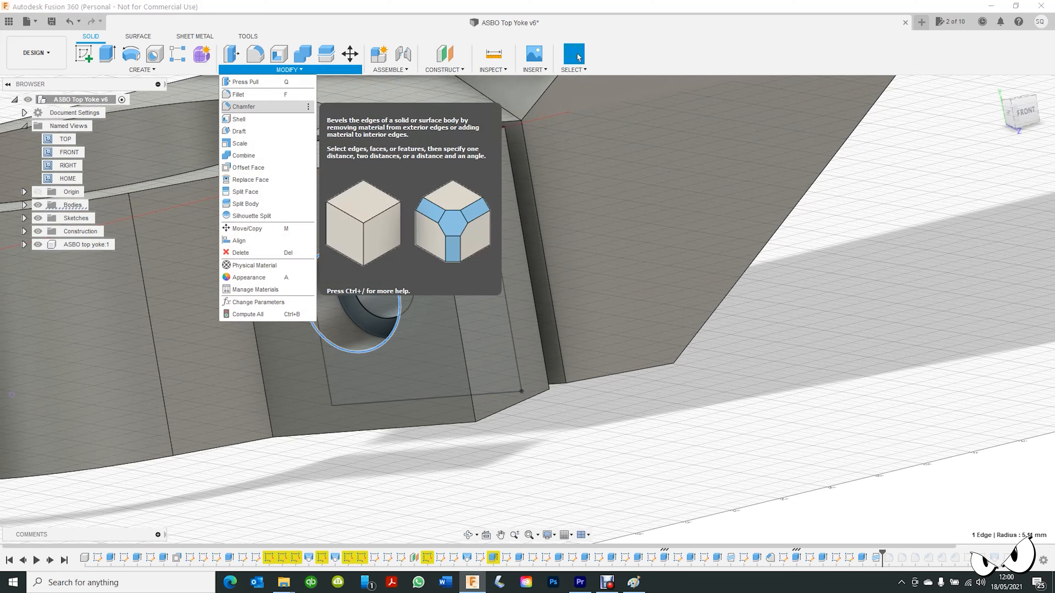
pyautogui.click(247, 106)
pyautogui.write('0.5')
pyautogui.press('Return')
pyautogui.click(67, 179)
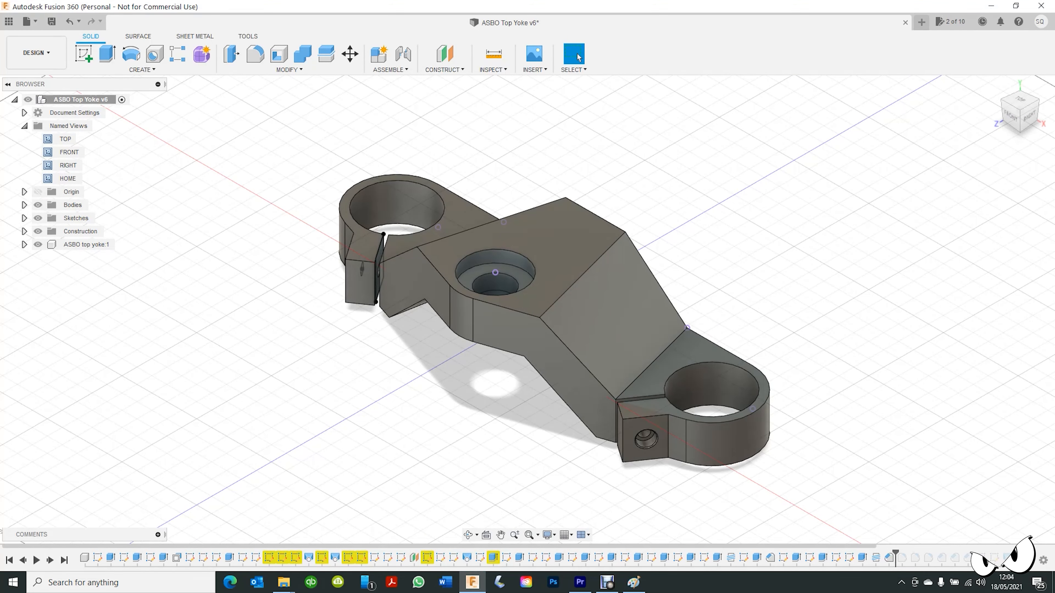
# Fillet the selected crease edges running across the yoke's upper surface with a 5 mm radius
pyautogui.keyDown('shift'); pyautogui.moveTo(399, 249); pyautogui.dragTo(455, 268, button='middle'); pyautogui.keyUp('shift')
pyautogui.click(411, 245)
pyautogui.keyDown('ctrl'); pyautogui.click(478, 232); pyautogui.keyUp('ctrl')
pyautogui.keyDown('ctrl'); pyautogui.click(592, 276); pyautogui.keyUp('ctrl')
pyautogui.click(255, 54)
pyautogui.write('5')
pyautogui.press('Return')
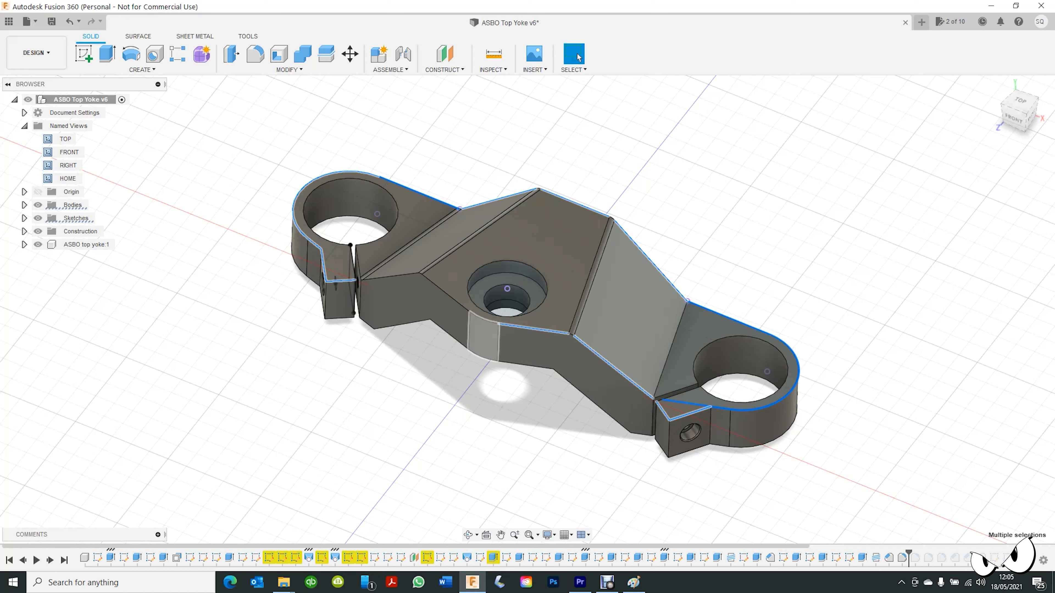
# Fillet the yoke's upper outer perimeter edges with a 4 mm radius, including the remaining edge chain around the first lug's fork clamp
pyautogui.write('f4')
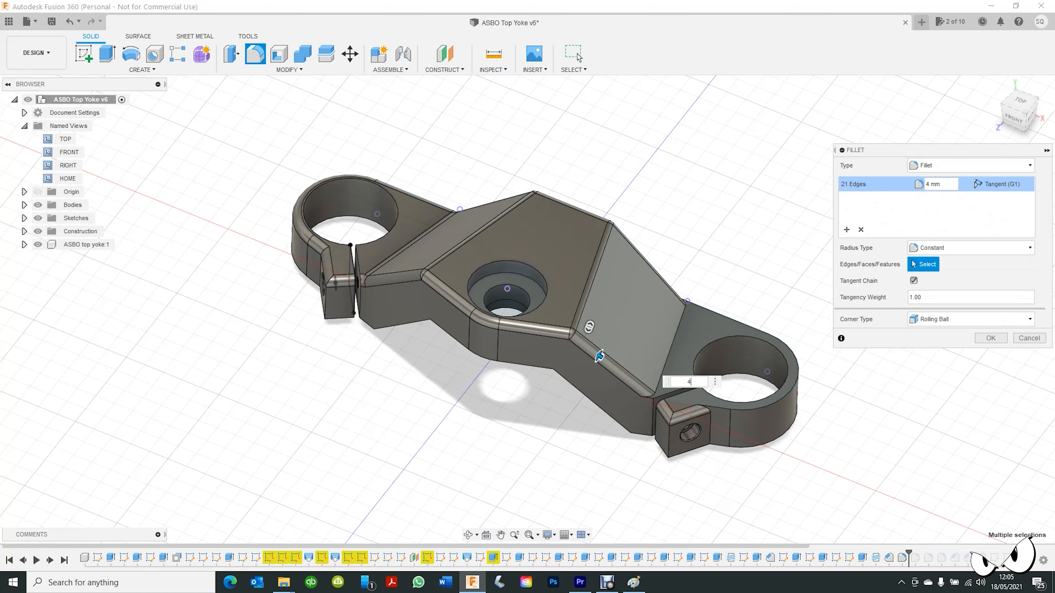
pyautogui.press('Return')
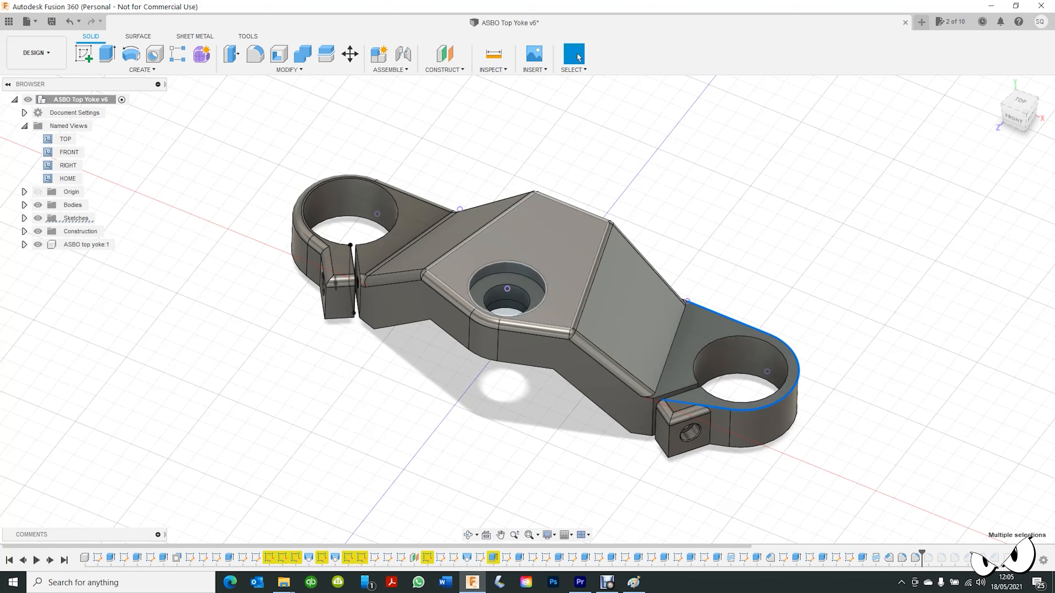
pyautogui.press('f')
pyautogui.click(731, 410)
pyautogui.write('4')
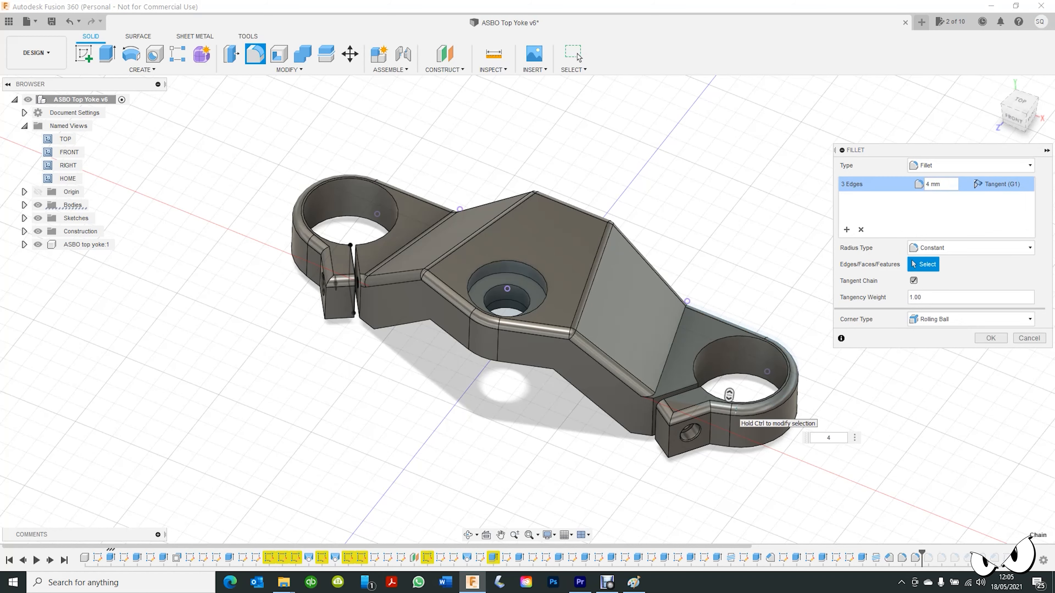
pyautogui.press('Return')
# Fillet the short leftover upper edge beside the first clamp's slit with a 4 mm radius
pyautogui.scroll(10, 654, 407)
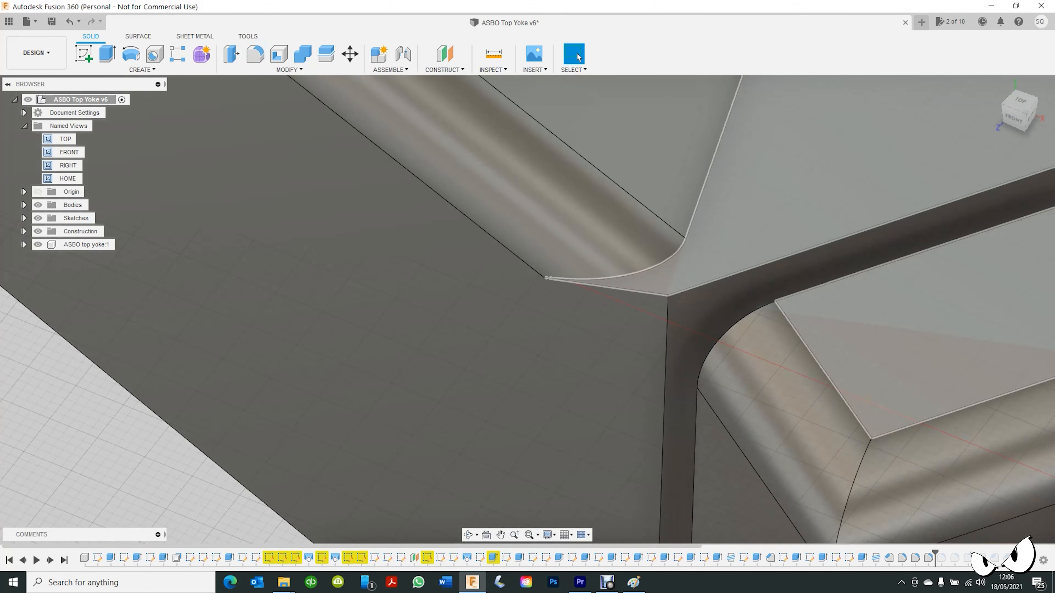
pyautogui.click(610, 287)
pyautogui.click(255, 54)
pyautogui.write('4')
pyautogui.press('Return')
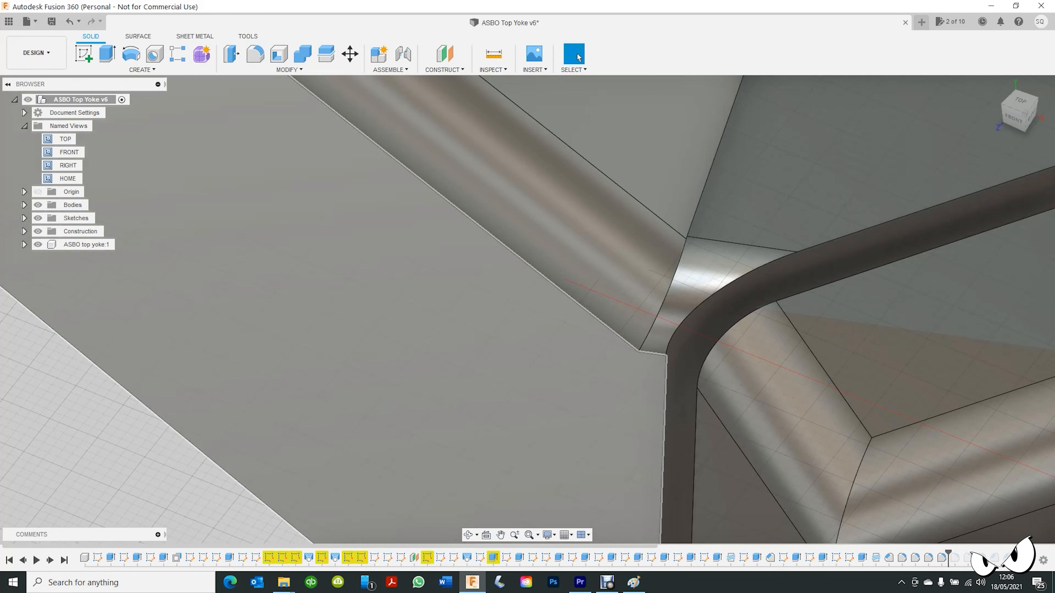
# Fillet the remaining upper crease edge where the sloped face meets the fork clamp's surface with a 4 mm radius
pyautogui.scroll(-10, 502, 327)
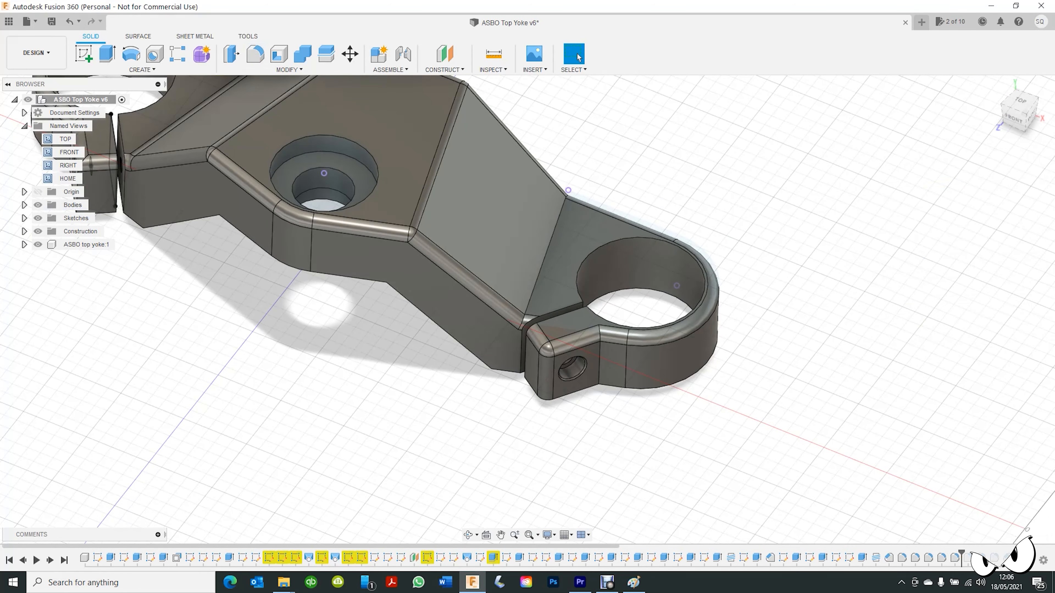
pyautogui.keyDown('shift'); pyautogui.moveTo(639, 308); pyautogui.dragTo(528, 325, button='middle'); pyautogui.keyUp('shift')
pyautogui.click(540, 254)
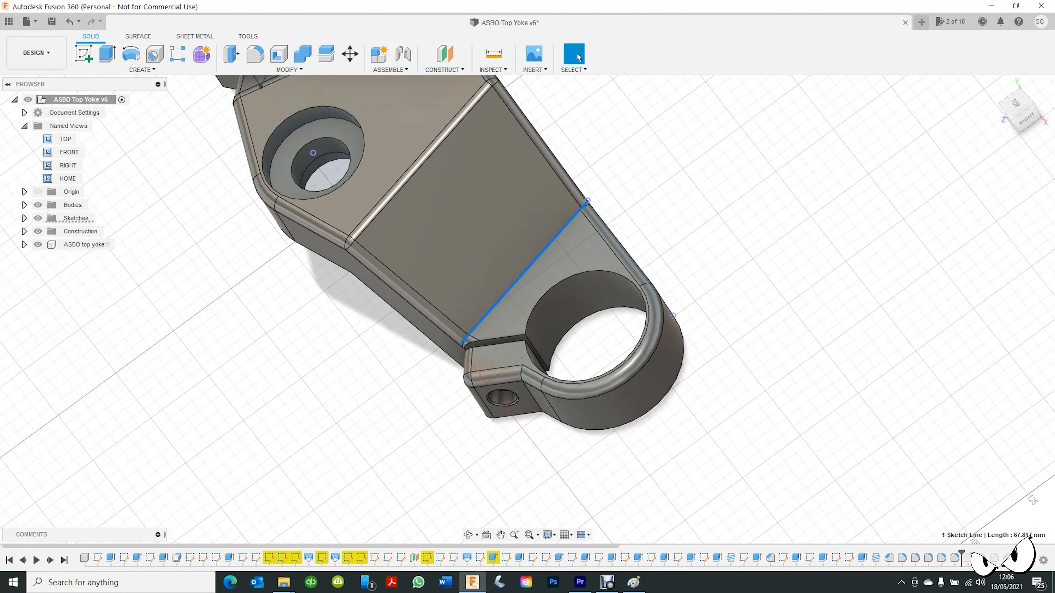
pyautogui.click(256, 54)
pyautogui.write('4')
pyautogui.press('Return')
# Fillet the yoke's lower outer perimeter edges, including those around the pinch-bolt lug and the fork clamp
pyautogui.keyDown('shift'); pyautogui.moveTo(561, 291); pyautogui.dragTo(606, 108, button='middle'); pyautogui.keyUp('shift')
pyautogui.click(577, 54)
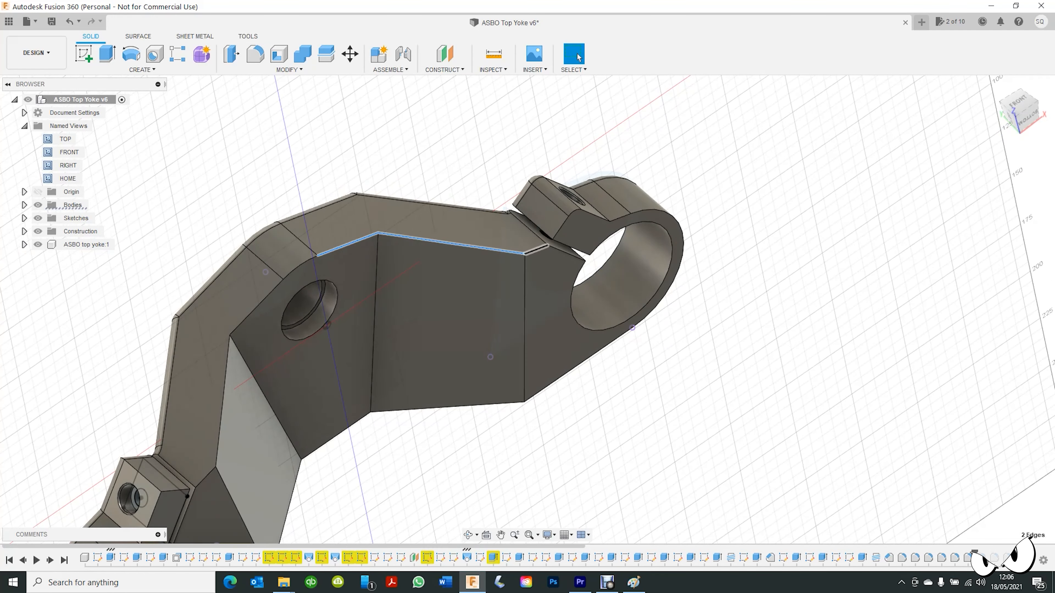
pyautogui.keyDown('ctrl'); pyautogui.click(573, 211); pyautogui.keyUp('ctrl')
pyautogui.keyDown('ctrl'); pyautogui.click(594, 215); pyautogui.keyUp('ctrl')
pyautogui.keyDown('ctrl'); pyautogui.click(620, 218); pyautogui.keyUp('ctrl')
pyautogui.keyDown('ctrl'); pyautogui.click(662, 211); pyautogui.keyUp('ctrl')
pyautogui.keyDown('ctrl'); pyautogui.click(582, 363); pyautogui.keyUp('ctrl')
pyautogui.keyDown('ctrl'); pyautogui.click(299, 266); pyautogui.keyUp('ctrl')
pyautogui.keyDown('ctrl'); pyautogui.click(257, 306); pyautogui.keyUp('ctrl')
pyautogui.keyDown('ctrl'); pyautogui.click(223, 397); pyautogui.keyUp('ctrl')
pyautogui.press('f')
pyautogui.press('Return')
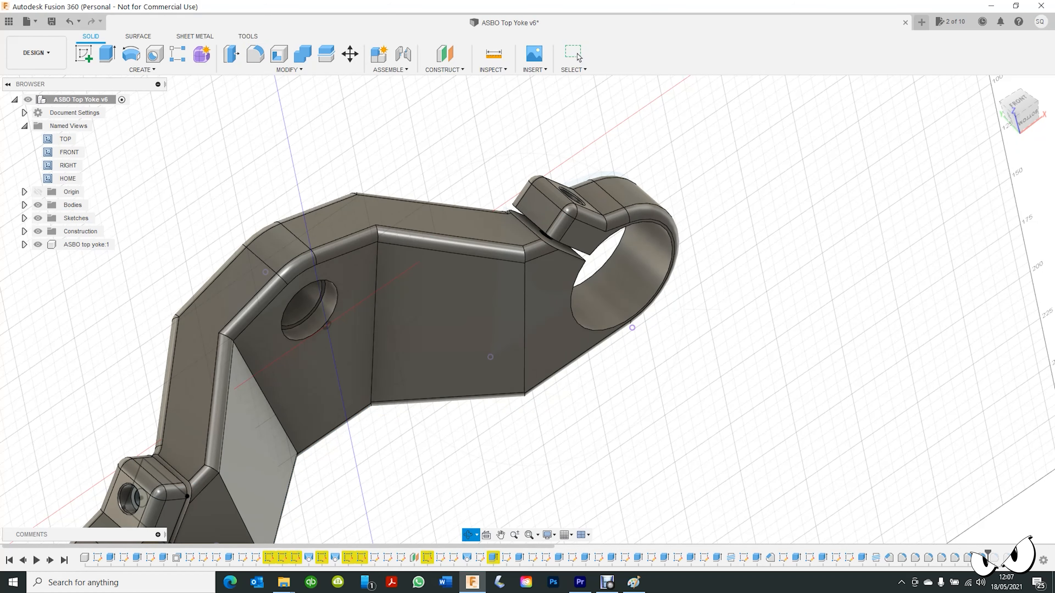
# Fillet the four crease edges across the yoke's underside and the remaining lower perimeter edges around the other fork clamp
pyautogui.moveTo(200, 366)
pyautogui.keyDown('shift'); pyautogui.mouseDown(button='middle')
pyautogui.moveTo(266, 308)
pyautogui.moveTo(208, 357)
pyautogui.mouseUp(button='middle'); pyautogui.keyUp('shift')
pyautogui.moveTo(208, 357); pyautogui.dragTo(358, 312, button='middle')
pyautogui.scroll(-1, 332, 314)
pyautogui.click(250, 342)
pyautogui.keyDown('ctrl'); pyautogui.click(196, 386); pyautogui.keyUp('ctrl')
pyautogui.keyDown('ctrl'); pyautogui.click(295, 459); pyautogui.keyUp('ctrl')
pyautogui.keyDown('ctrl'); pyautogui.click(377, 431); pyautogui.keyUp('ctrl')
pyautogui.keyDown('ctrl'); pyautogui.click(367, 361); pyautogui.keyUp('ctrl')
pyautogui.keyDown('ctrl'); pyautogui.click(699, 252); pyautogui.keyUp('ctrl')
pyautogui.keyDown('ctrl'); pyautogui.click(555, 215); pyautogui.keyUp('ctrl')
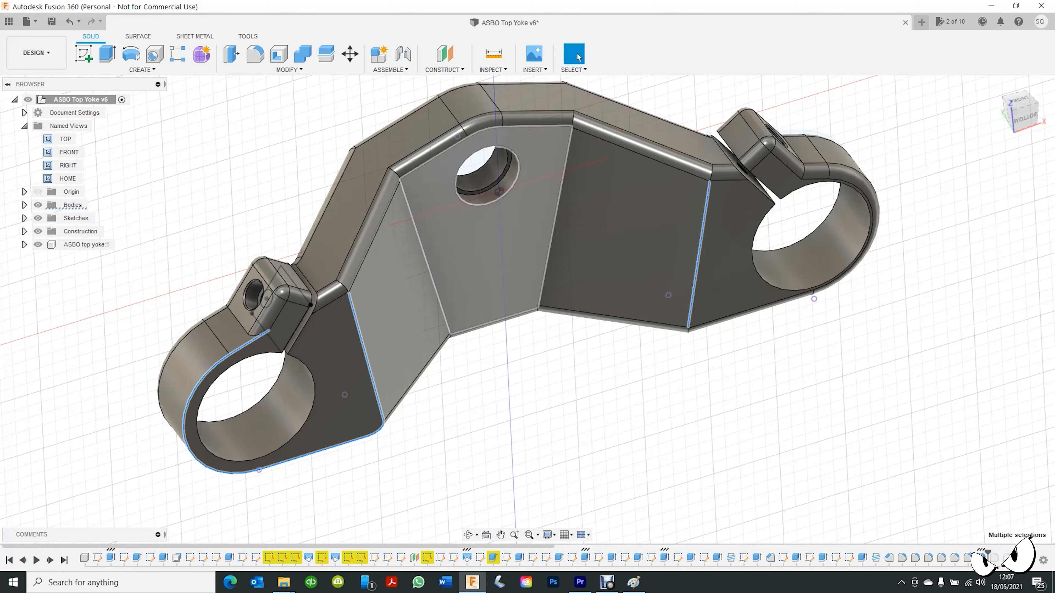
pyautogui.keyDown('ctrl'); pyautogui.click(424, 249); pyautogui.keyUp('ctrl')
pyautogui.press('f')
pyautogui.press('Return')
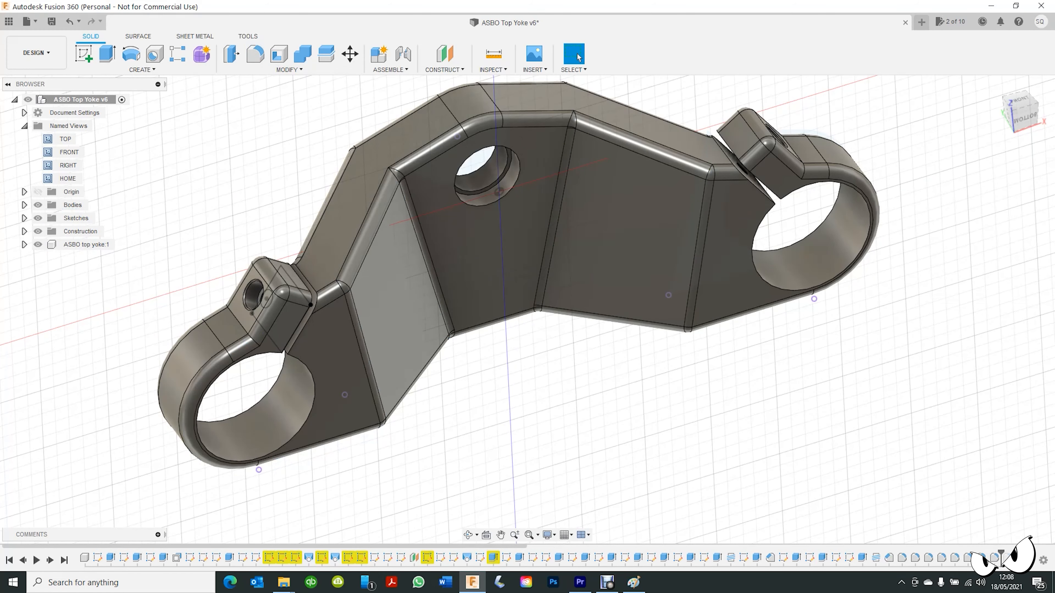
# Chamfer the upper circular edges of both fork clamp bores by 0.5 mm
pyautogui.click(68, 179)
pyautogui.click(432, 226)
pyautogui.keyDown('ctrl'); pyautogui.click(667, 382); pyautogui.keyUp('ctrl')
pyautogui.click(294, 69)
pyautogui.click(258, 107)
pyautogui.write('0.5')
pyautogui.press('Return')
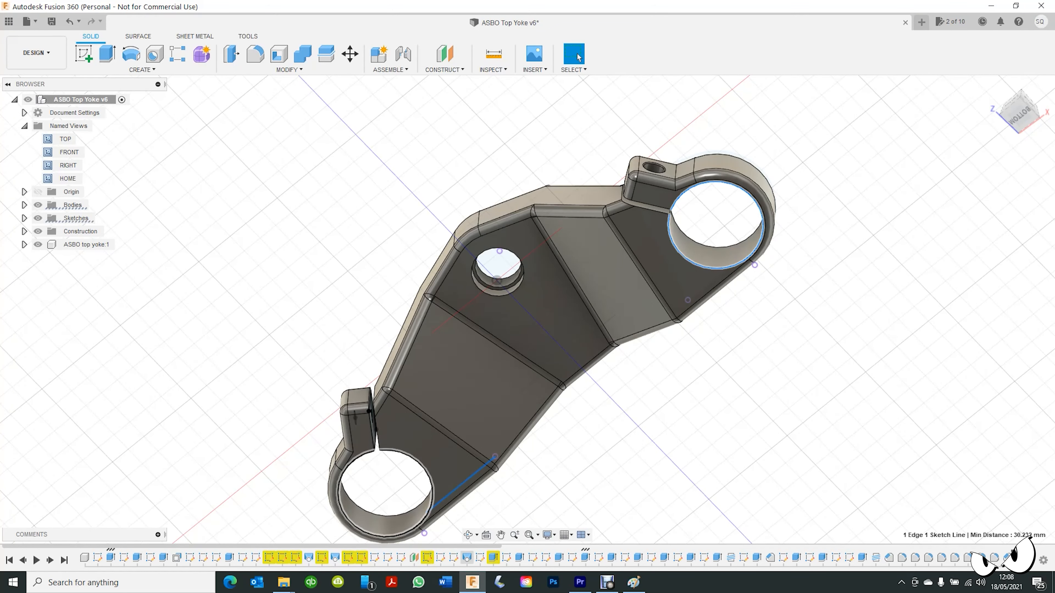
# Chamfer the lower circular edges of both fork clamp bores by 0.5 mm
pyautogui.press('Escape')
pyautogui.click(433, 498)
pyautogui.keyDown('ctrl'); pyautogui.click(681, 253); pyautogui.keyUp('ctrl')
pyautogui.click(290, 69)
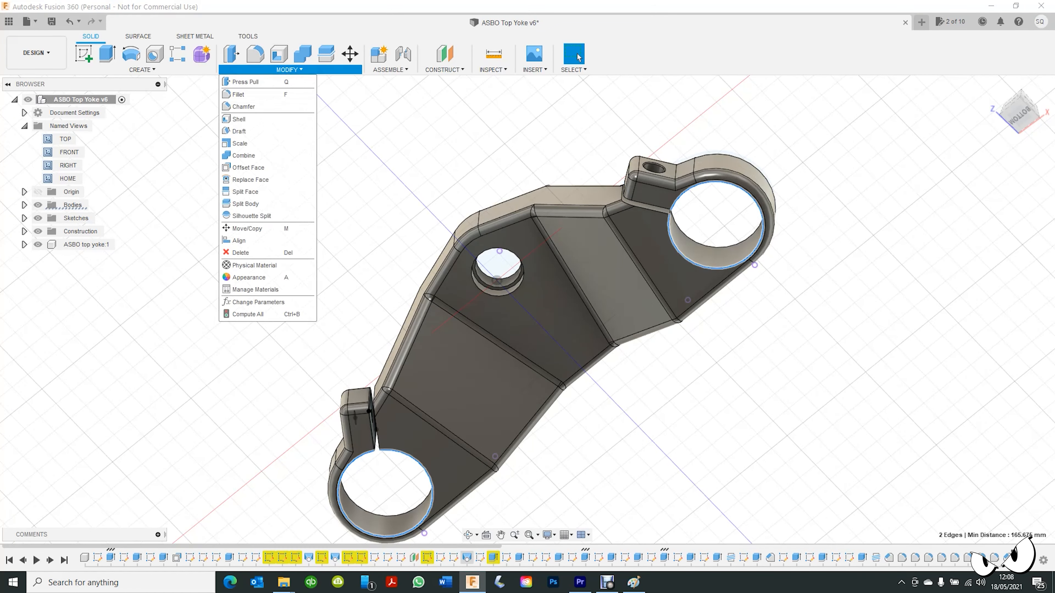
pyautogui.click(244, 107)
pyautogui.write('0.5')
pyautogui.press('Return')
# Chamfer the outer circular edge of the central stem hole on the yoke's underside by 0.5 mm
pyautogui.scroll(6, 528, 244)
pyautogui.click(483, 397)
pyautogui.rightClick(484, 397)
pyautogui.click(485, 366)
pyautogui.write('0.5')
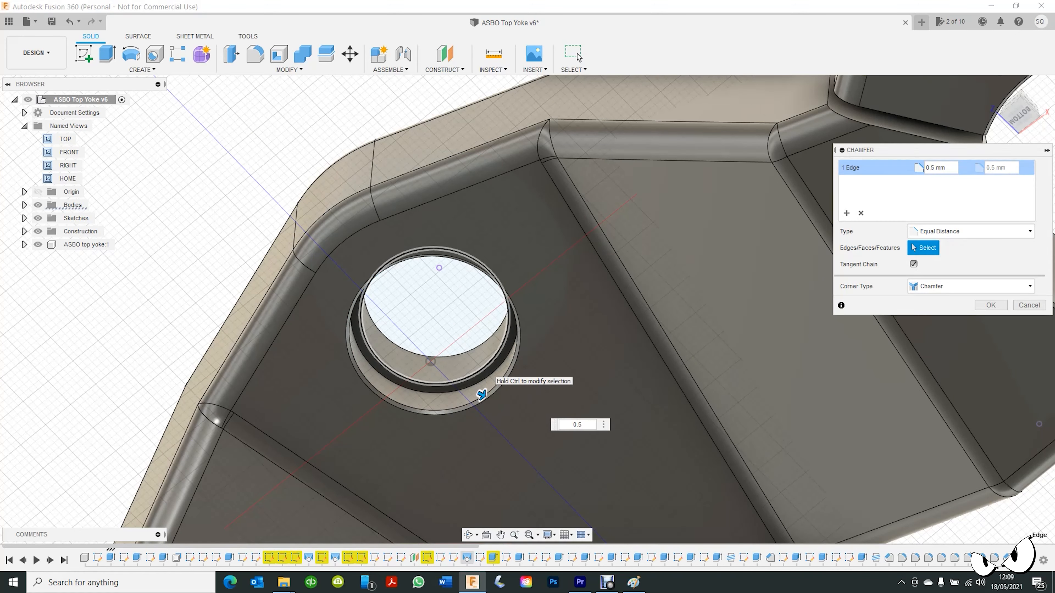
pyautogui.press('Return')
# Assign the Aluminum 6061 physical material from the Fusion 360 Material Library to the yoke
pyautogui.click(992, 89)
pyautogui.keyDown('shift'); pyautogui.moveTo(490, 333); pyautogui.dragTo(491, 291, button='middle'); pyautogui.keyUp('shift')
pyautogui.click(68, 179)
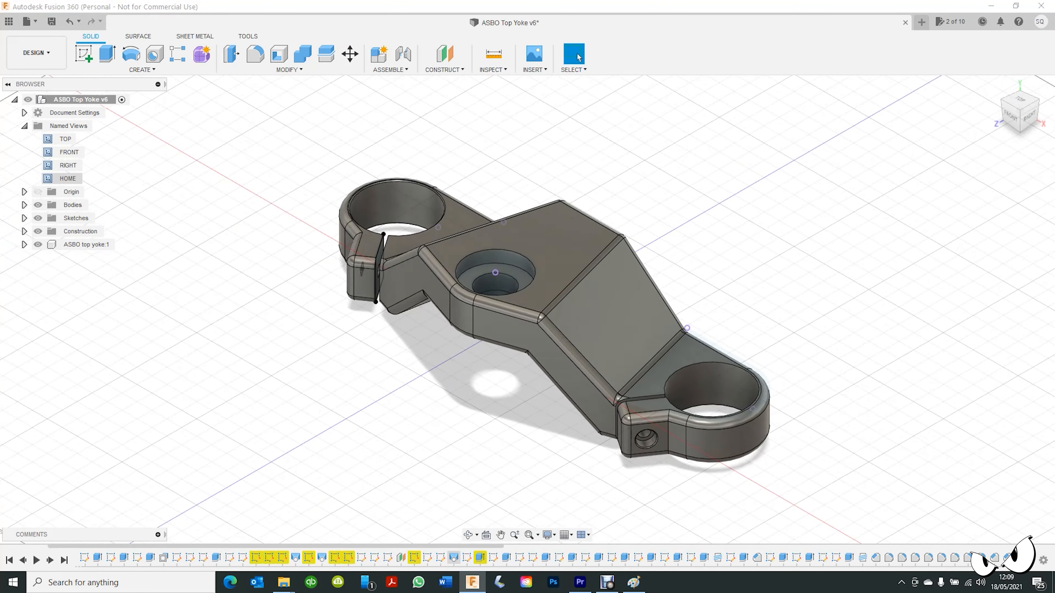
pyautogui.moveTo(259, 145); pyautogui.dragTo(837, 493)
pyautogui.rightClick(640, 353)
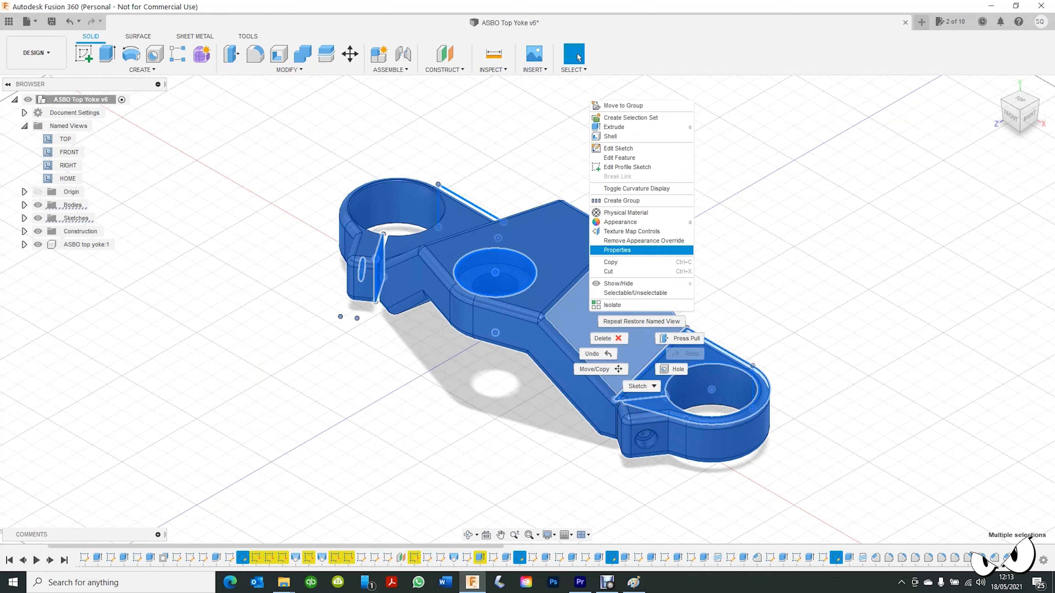
pyautogui.click(623, 223)
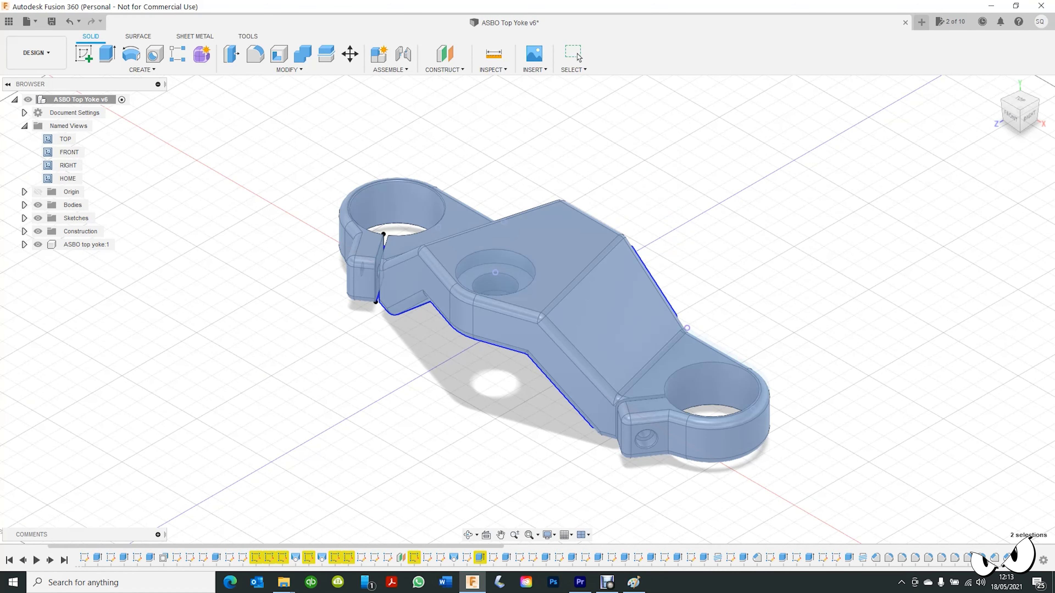
pyautogui.click(901, 388)
pyautogui.scroll(-10, 956, 390)
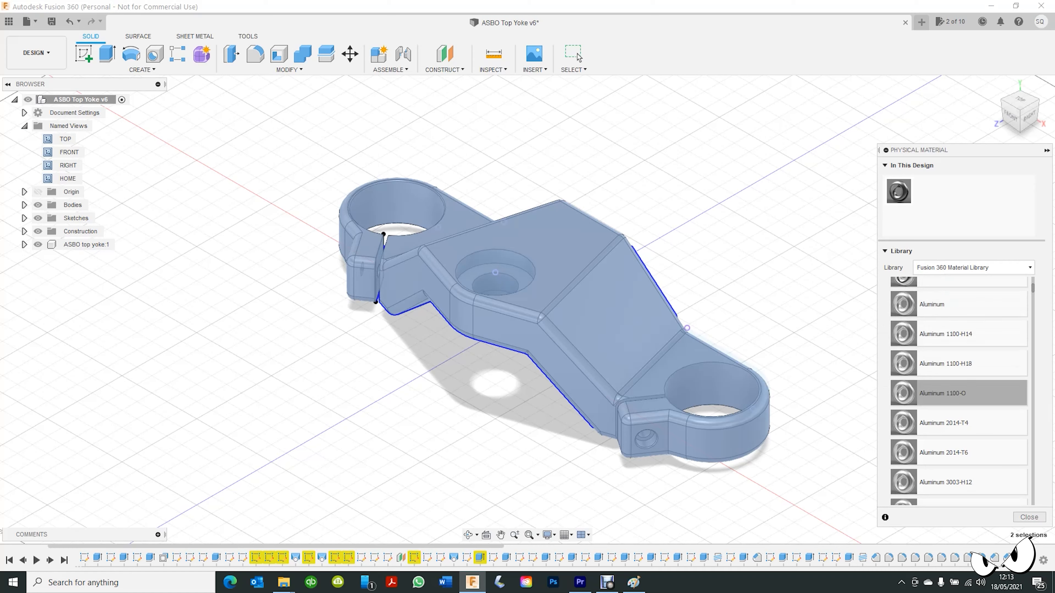
pyautogui.scroll(-3, 955, 390)
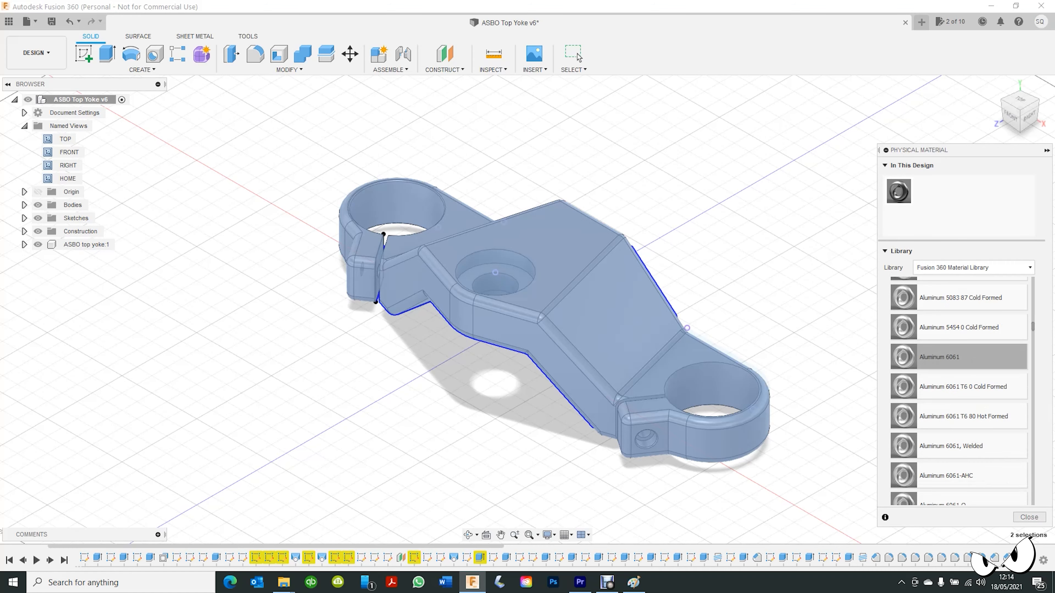
pyautogui.moveTo(955, 357); pyautogui.dragTo(603, 291)
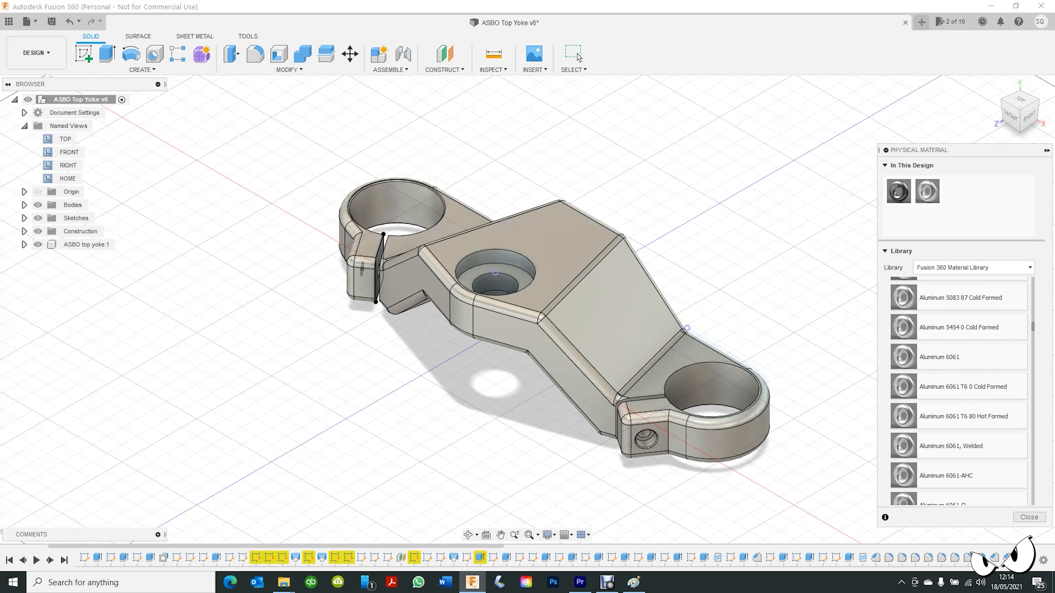
pyautogui.click(1029, 518)
# Check the top yoke component's physical properties, including its mass, and inspect the part from its underside
pyautogui.rightClick(81, 99)
pyautogui.click(95, 200)
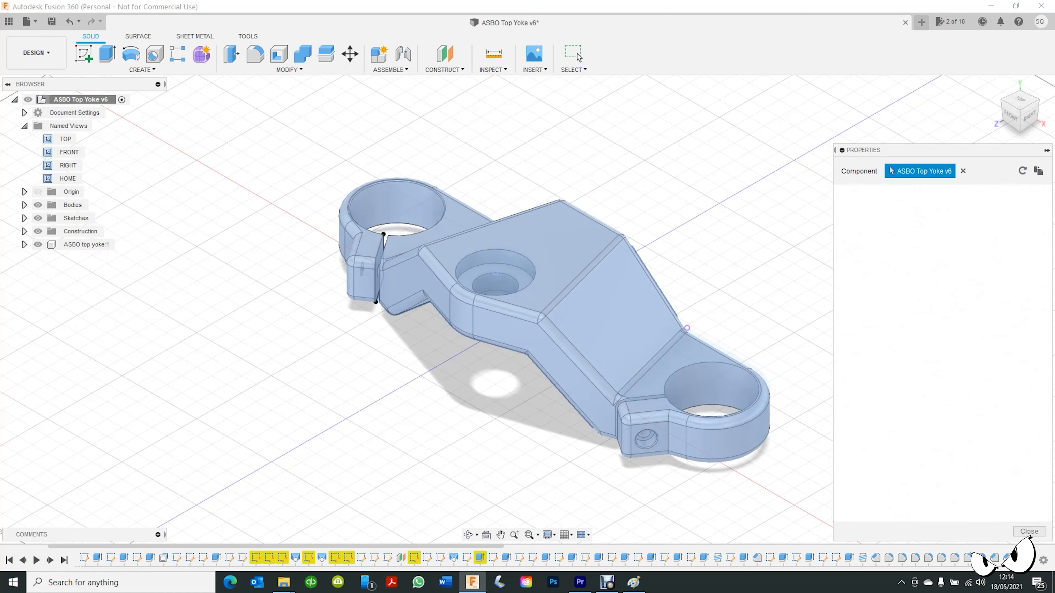
pyautogui.click(847, 437)
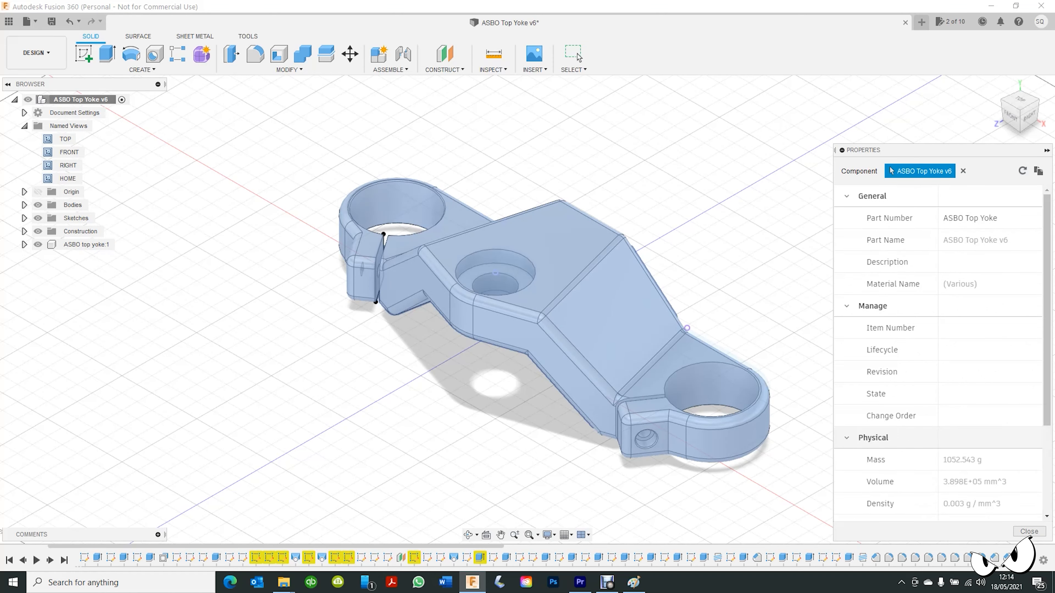
pyautogui.scroll(-2, 914, 410)
pyautogui.scroll(-1, 939, 366)
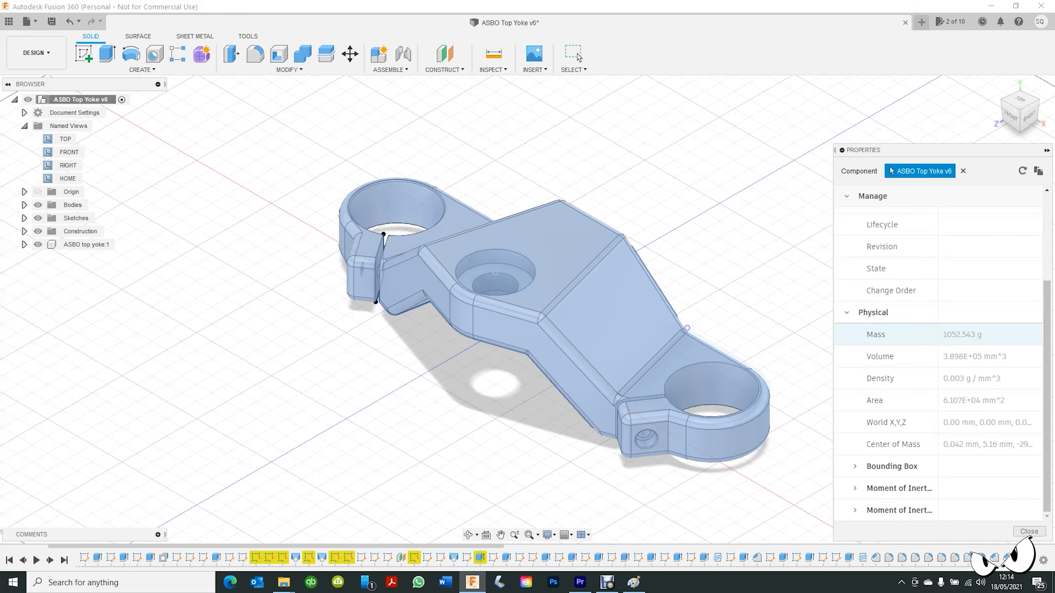
pyautogui.click(577, 54)
pyautogui.keyDown('shift'); pyautogui.moveTo(503, 271); pyautogui.dragTo(506, 162, button='middle'); pyautogui.keyUp('shift')
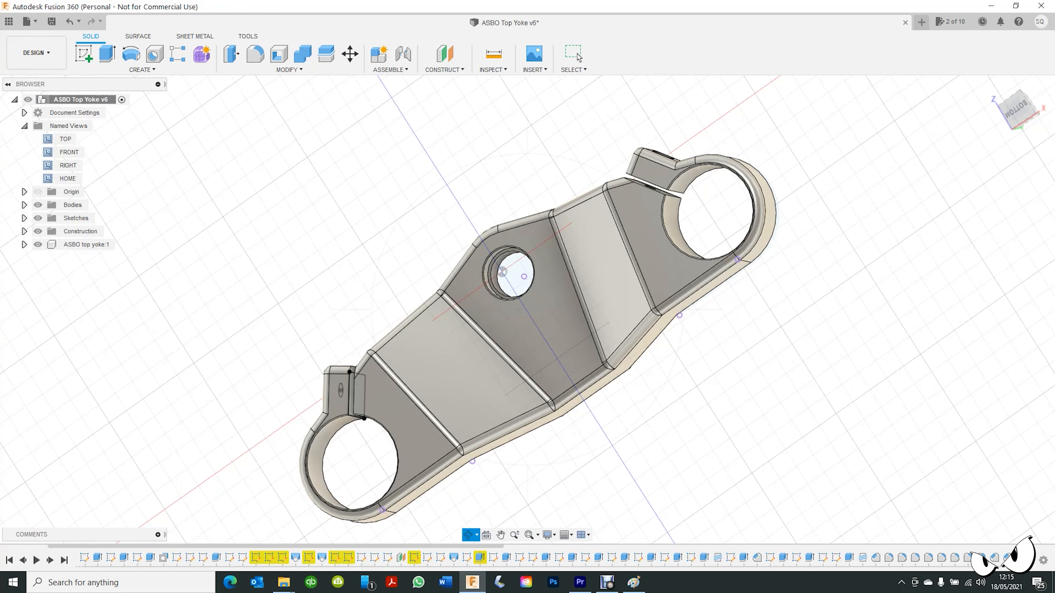
pyautogui.click(67, 179)
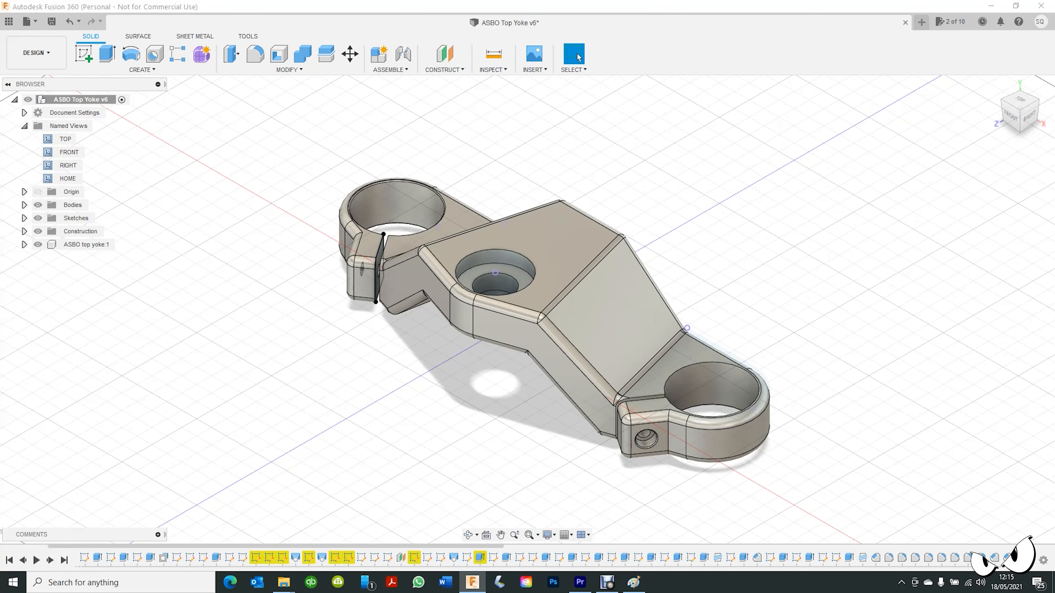
# Create a new drawing from the yoke design with the default drawing settings
pyautogui.click(248, 36)
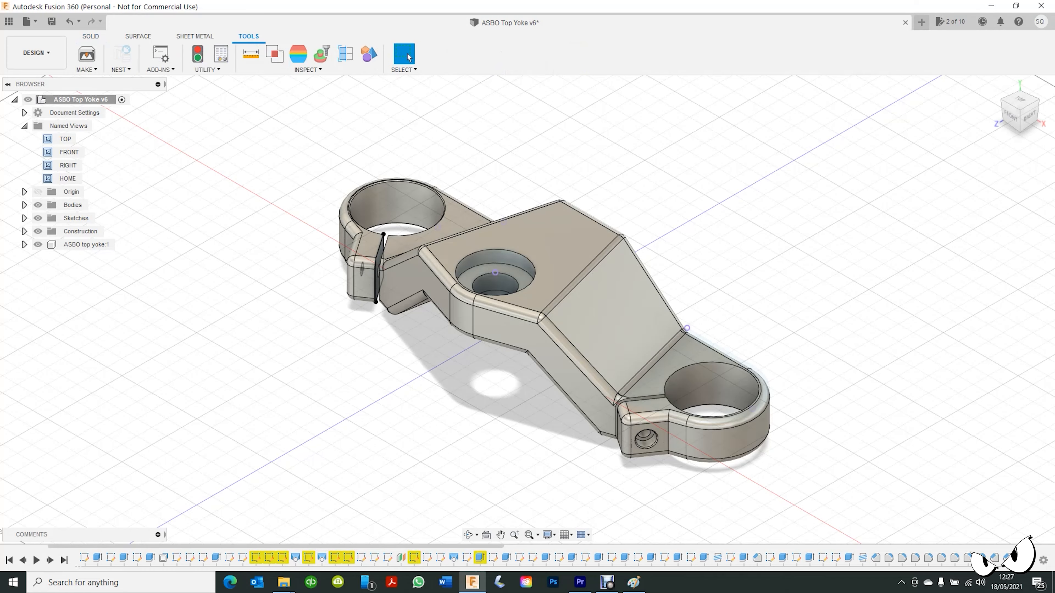
pyautogui.click(36, 52)
pyautogui.moveTo(41, 194)
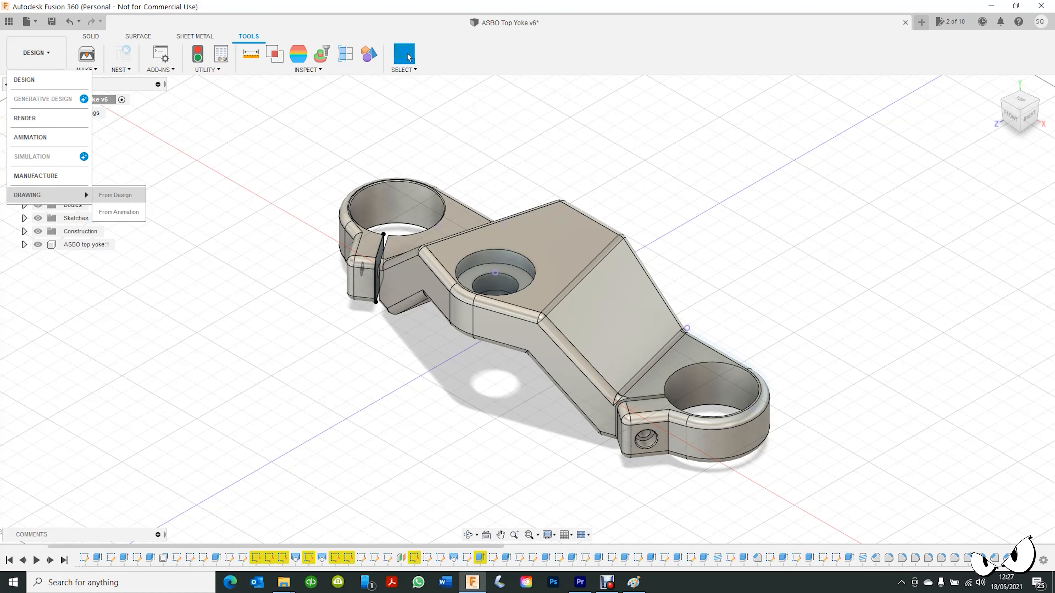
pyautogui.click(118, 194)
pyautogui.click(991, 300)
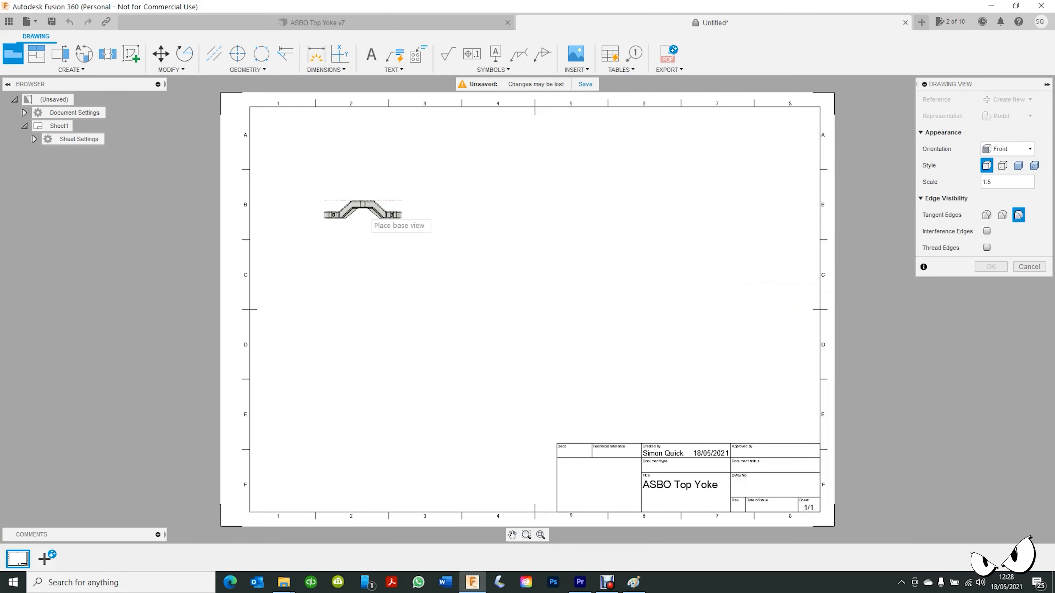
# Place a front base view of the yoke near the sheet's upper edge at 1:2 scale
pyautogui.click(368, 200)
pyautogui.press('Return')
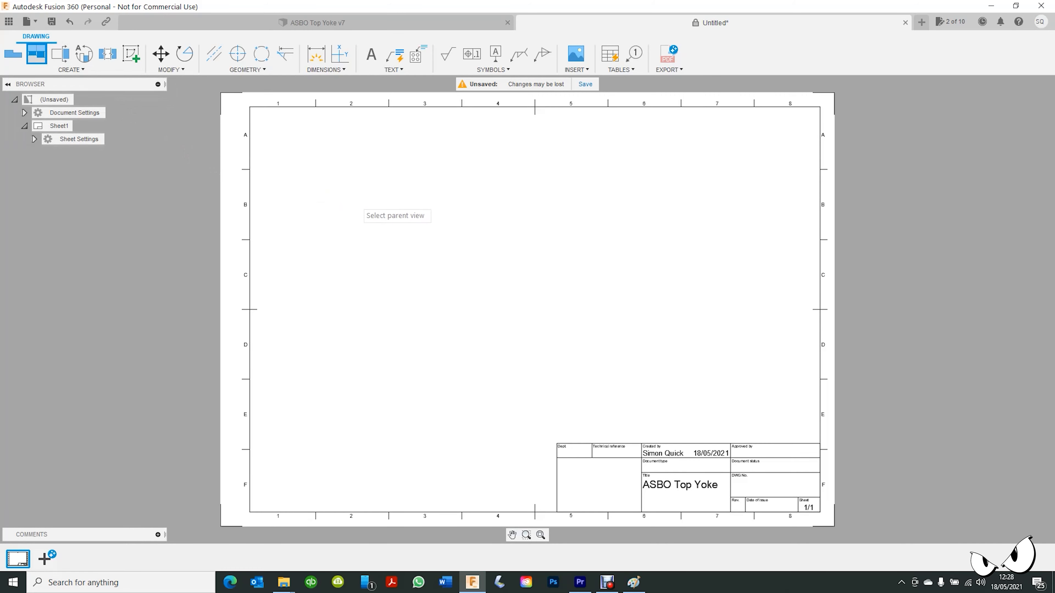
pyautogui.click(71, 69)
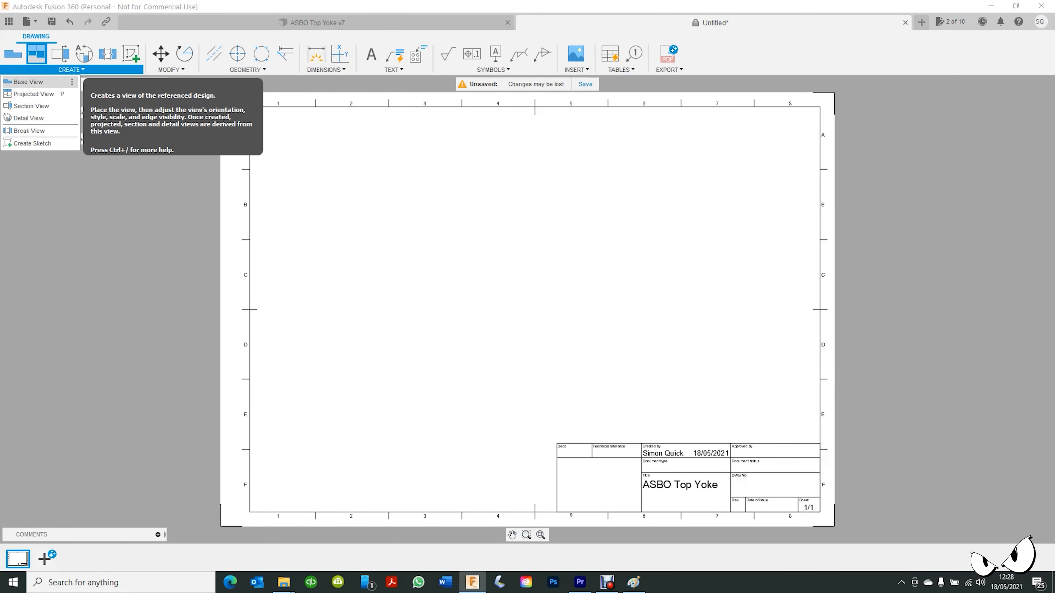
pyautogui.click(28, 81)
pyautogui.click(1040, 182)
pyautogui.click(1011, 209)
pyautogui.click(1040, 182)
pyautogui.click(1012, 307)
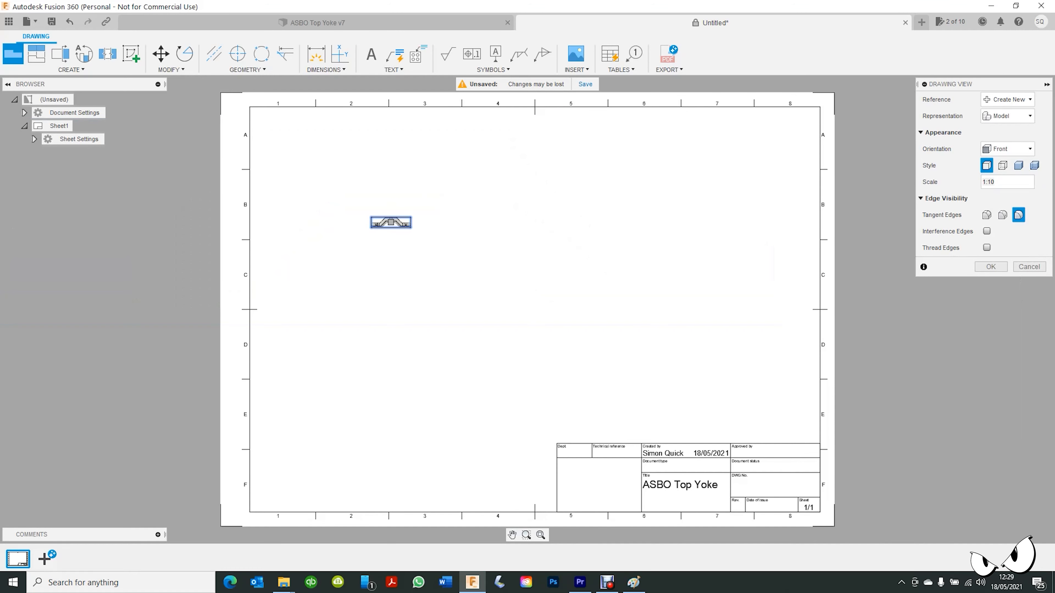
pyautogui.click(1040, 182)
pyautogui.click(1012, 257)
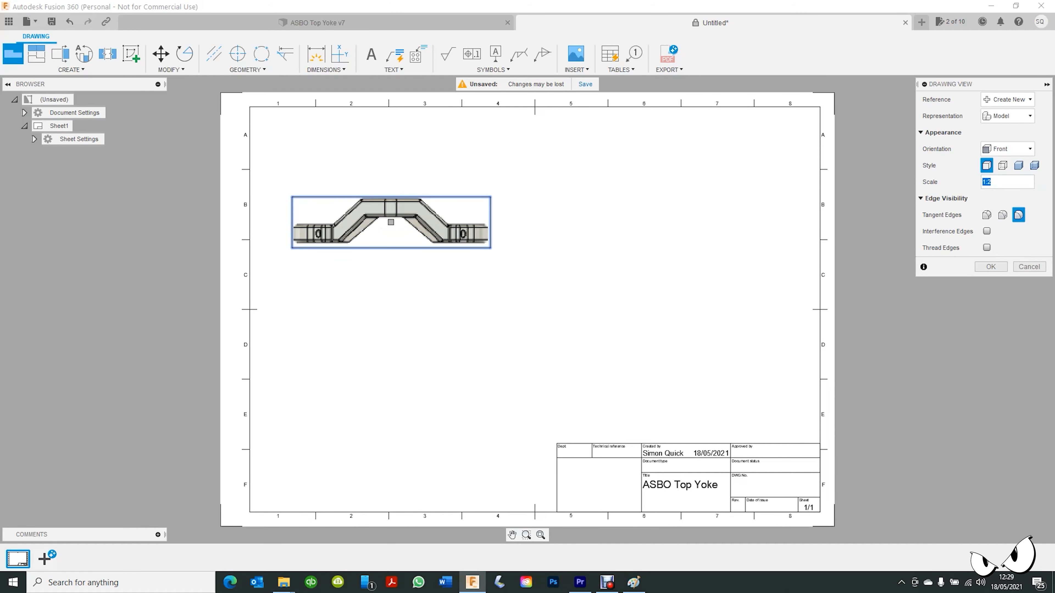
pyautogui.click(1008, 116)
pyautogui.click(991, 267)
# Dimension the yoke's overall height in the front view, placing the dimension beside the fork clamp end
pyautogui.scroll(6, 447, 290)
pyautogui.moveTo(446, 289); pyautogui.dragTo(466, 362, button='middle')
pyautogui.scroll(-1, 467, 362)
pyautogui.click(316, 54)
pyautogui.click(392, 187)
pyautogui.click(575, 233)
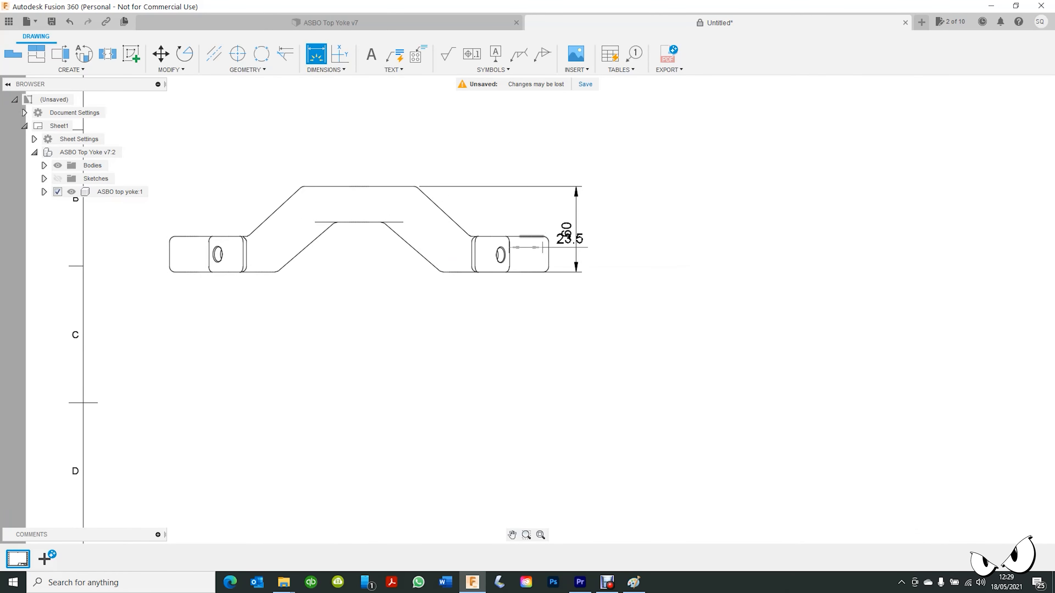